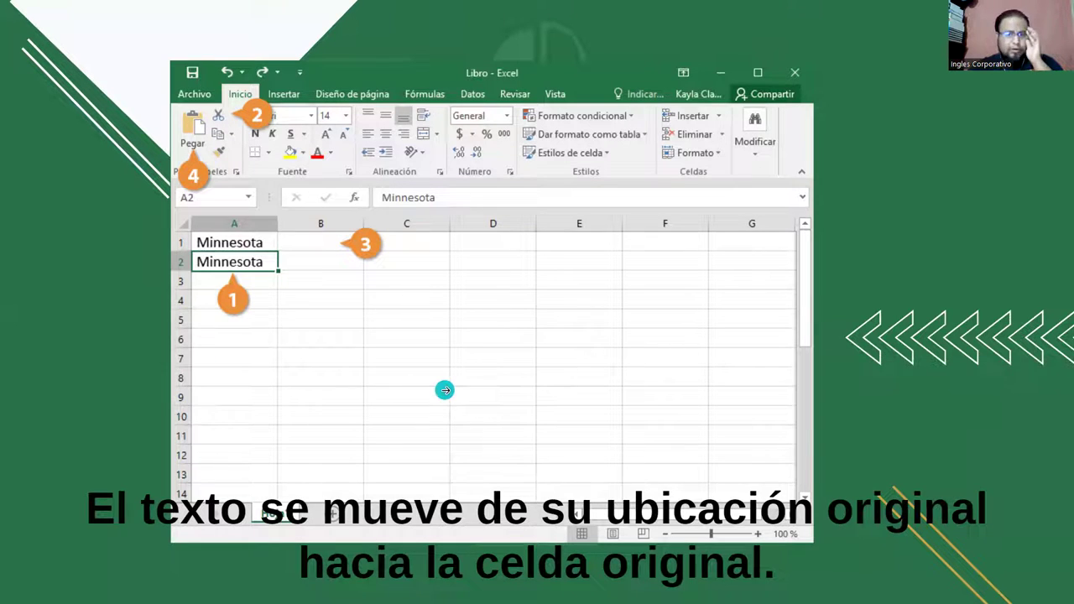
{"action": "left_click", "coordinate": [897, 293]}
{"action": "left_click", "coordinate": [898, 293]}
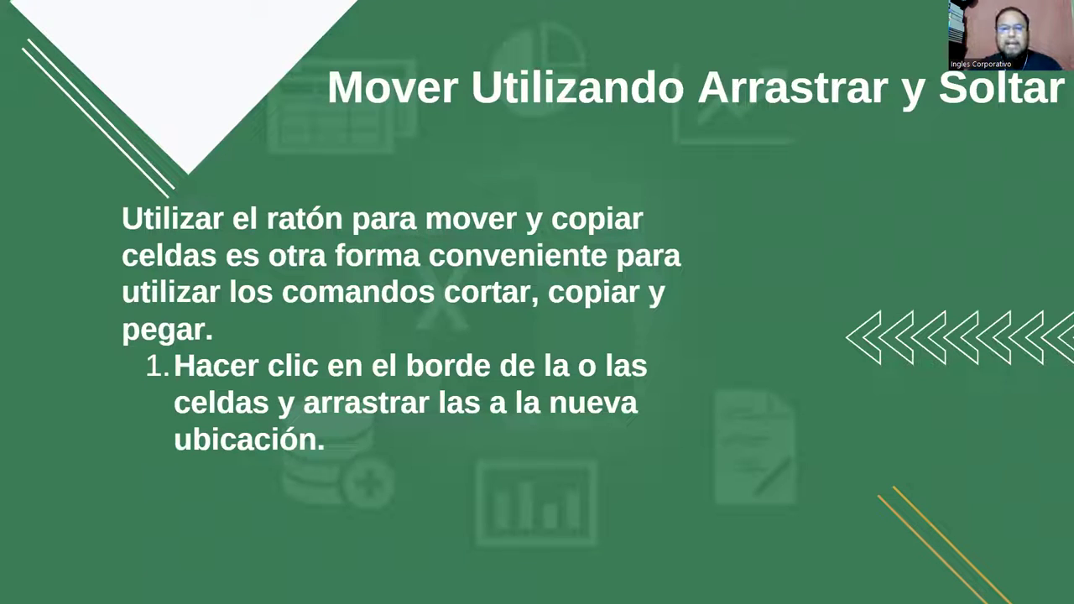
{"action": "left_click", "coordinate": [963, 296]}
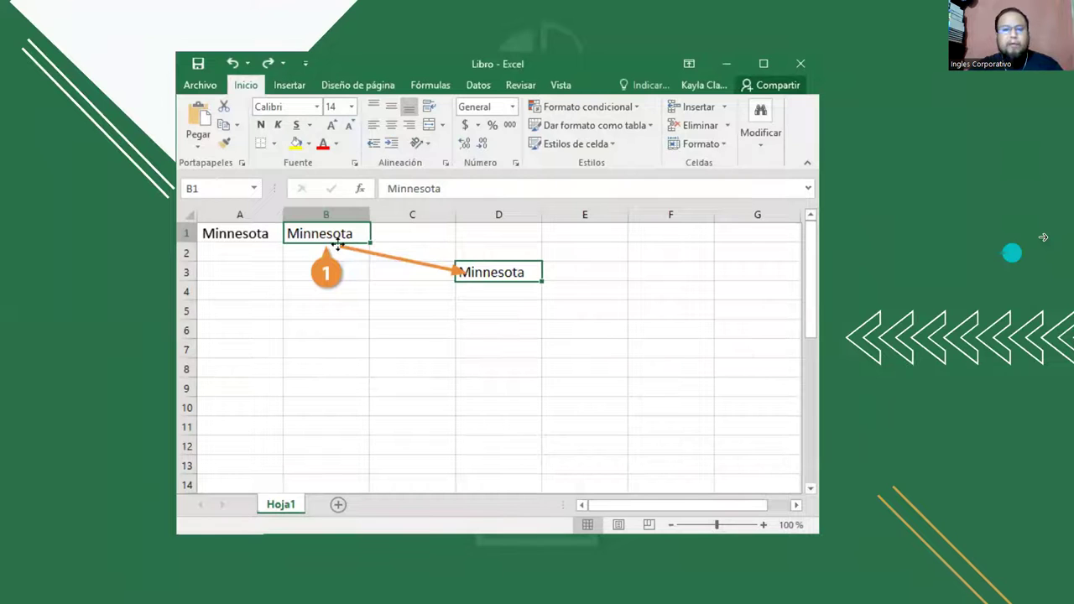
{"action": "key", "text": "Right"}
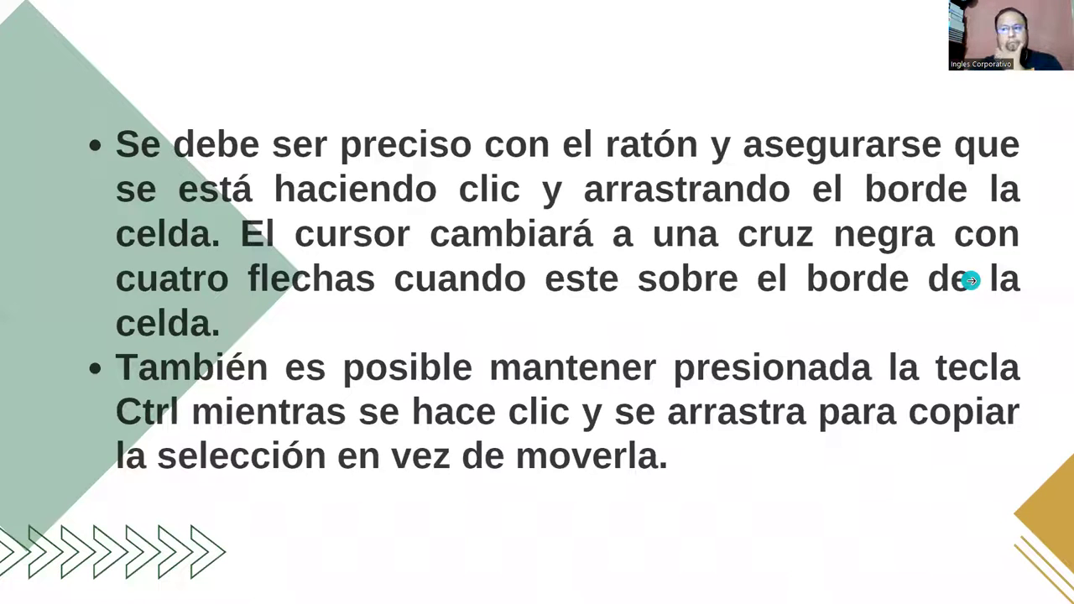
{"action": "key", "text": "Right"}
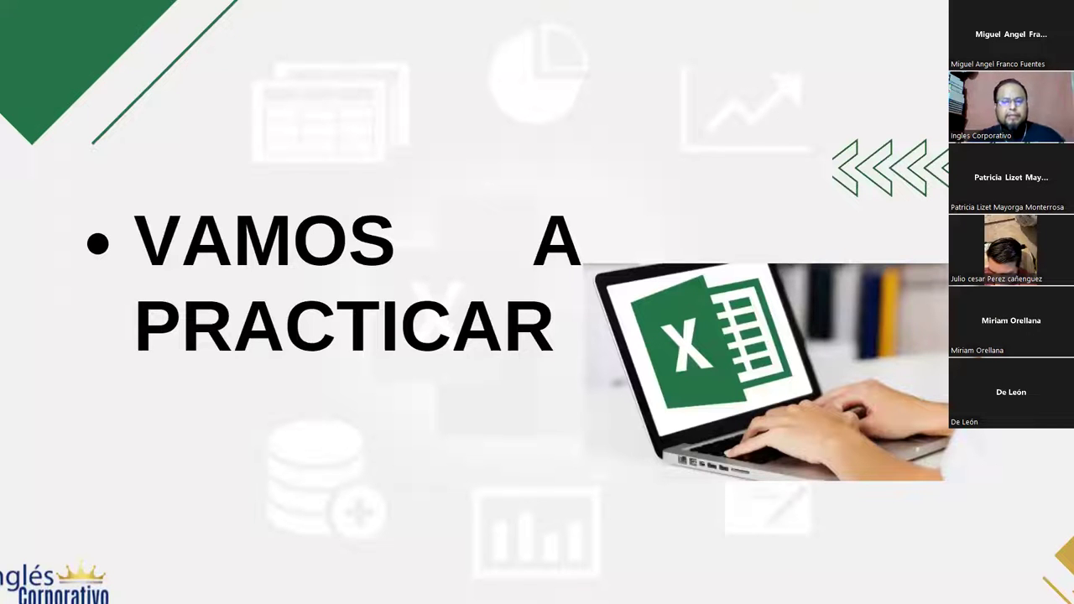
Step: Switch to the Excel workbook and delete columns C to I from the Ejercicio sheet
{"action": "key", "text": "alt+Tab"}
{"action": "key", "text": "ctrl+v"}
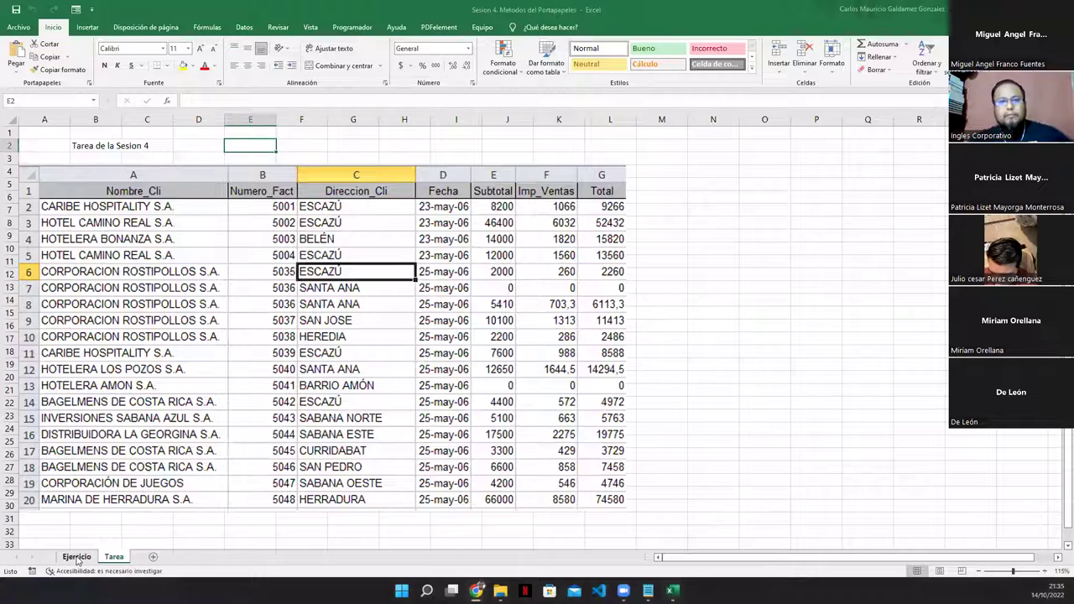
{"action": "key", "text": "ctrl+Page_Up"}
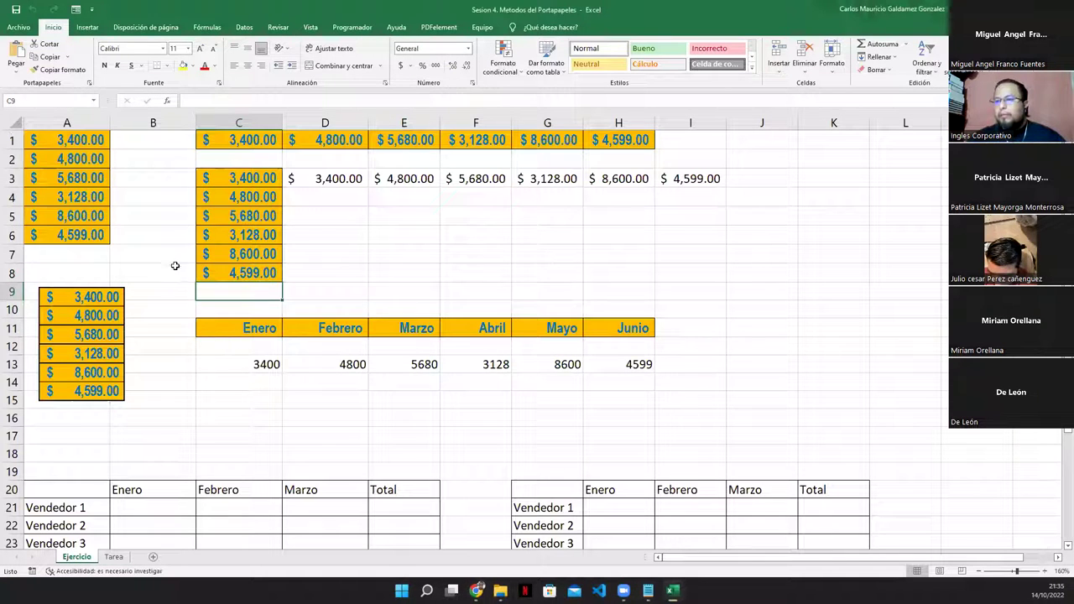
{"action": "left_click_drag", "start_coordinate": [211, 126], "coordinate": [686, 130]}
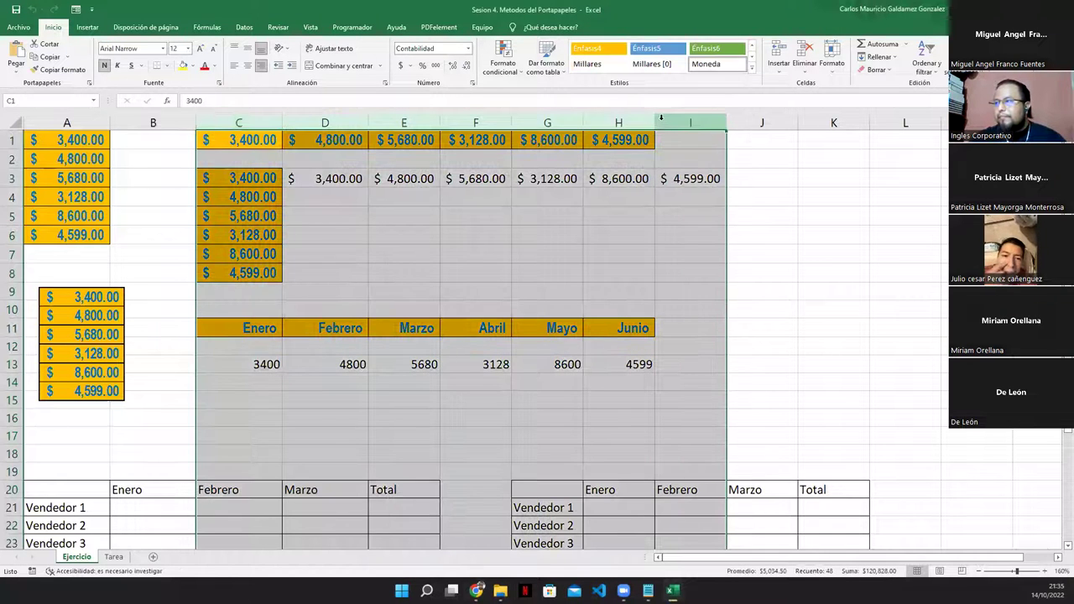
{"action": "right_click", "coordinate": [664, 123]}
{"action": "left_click", "coordinate": [118, 260]}
{"action": "key", "text": "ctrl+minus"}
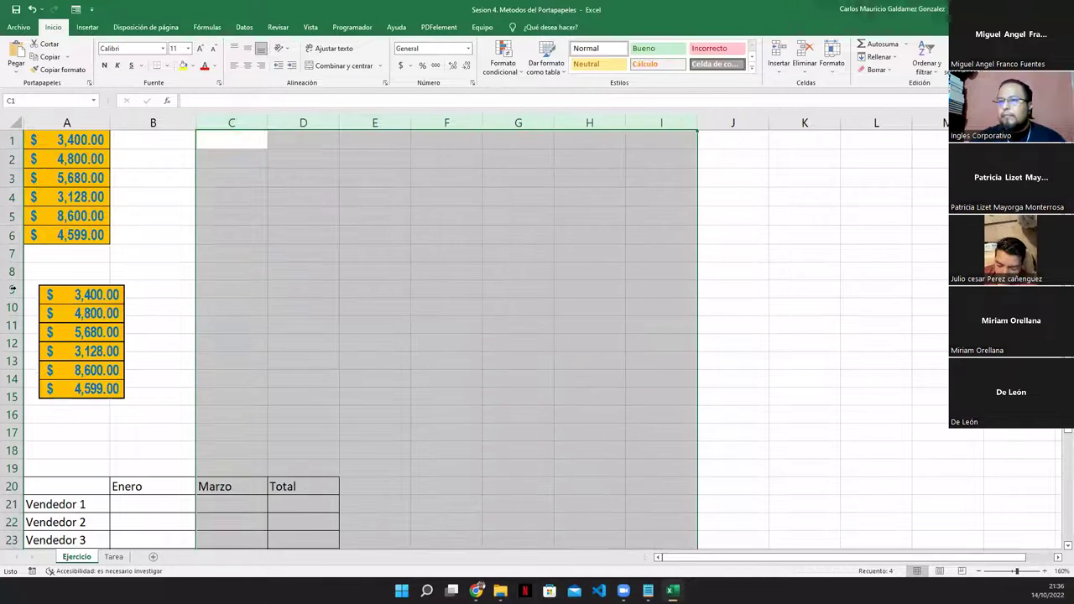
Step: Delete rows 9 to 31, which hold the remaining Vendedor tables, from the Ejercicio sheet
{"action": "left_click_drag", "start_coordinate": [12, 292], "coordinate": [11, 525]}
{"action": "right_click", "coordinate": [10, 328]}
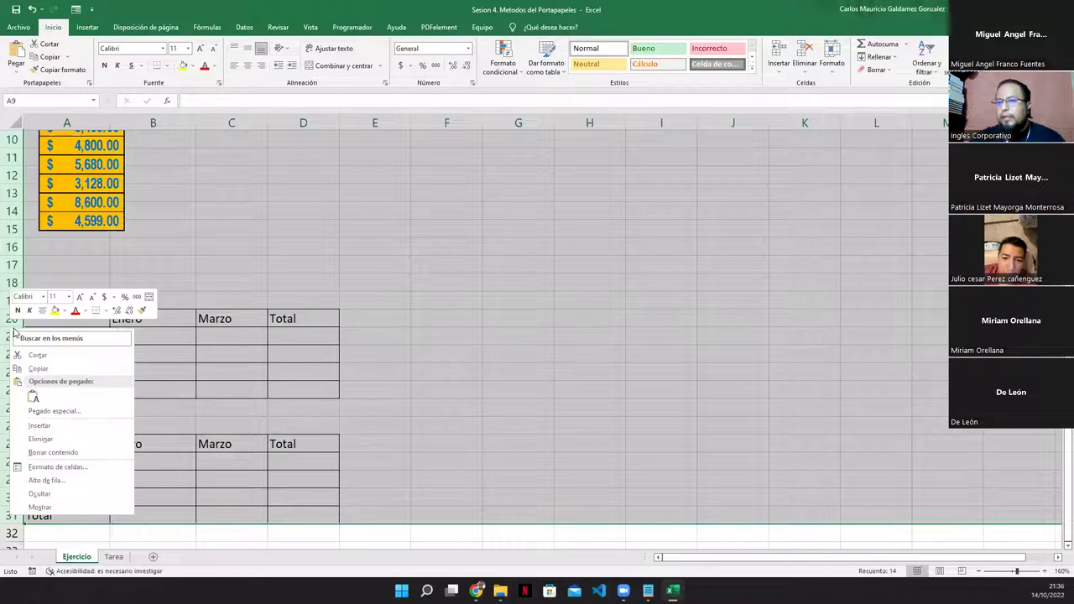
{"action": "left_click", "coordinate": [52, 439]}
Step: Delete the picture of the orange amounts that lies below the column A data
{"action": "left_click", "coordinate": [74, 311]}
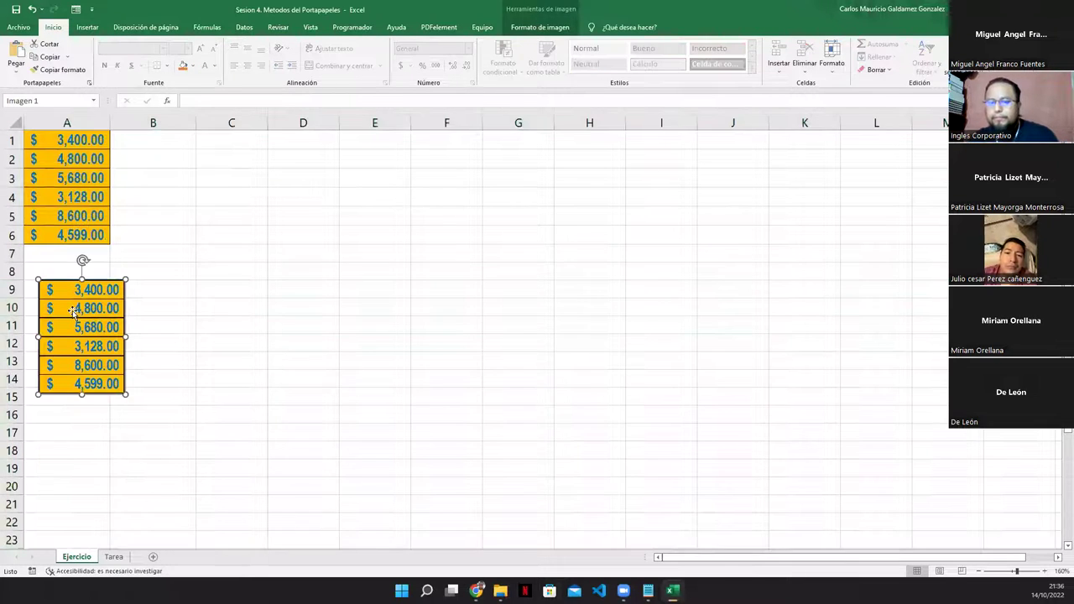
{"action": "key", "text": "Delete"}
{"action": "left_click", "coordinate": [213, 266]}
Step: Remove the amounts in A1:A6 together with their orange formatting so the Ejercicio sheet is blank
{"action": "left_click_drag", "start_coordinate": [65, 139], "coordinate": [67, 236]}
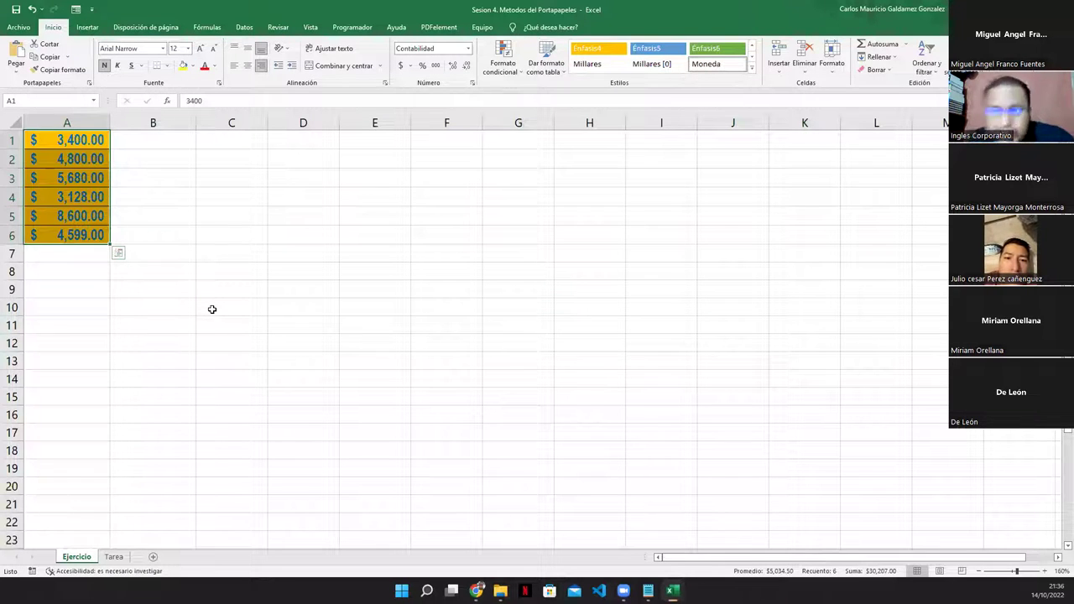
{"action": "key", "text": "ctrl+c"}
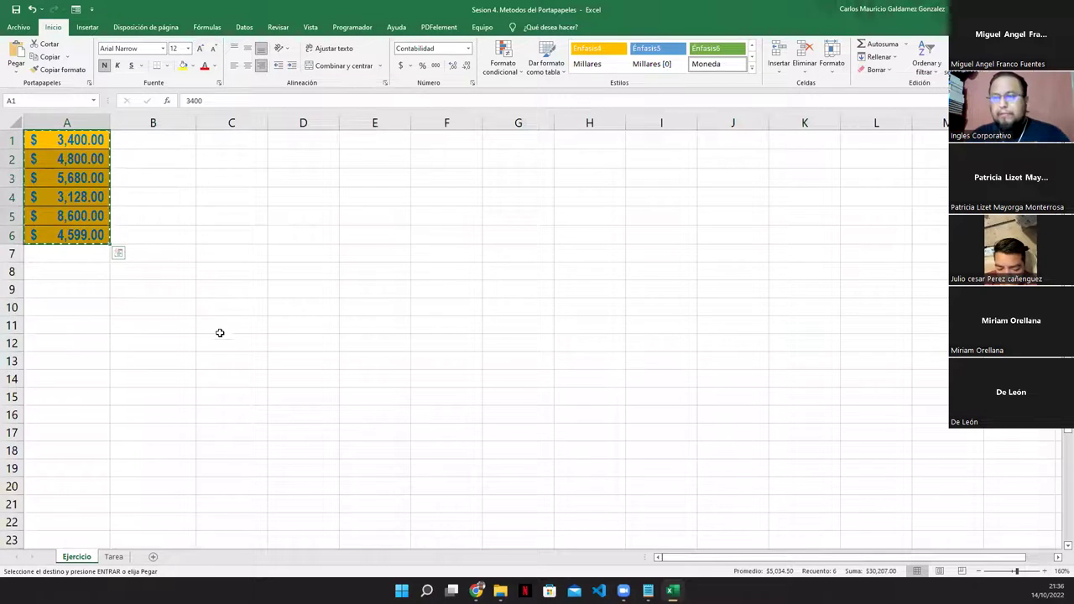
{"action": "scroll", "coordinate": [217, 330], "scroll_direction": "down", "scroll_amount": 4}
{"action": "left_click", "coordinate": [188, 424]}
{"action": "key", "text": "ctrl+v"}
{"action": "key", "text": "ctrl+z"}
{"action": "key", "text": "ctrl+z"}
{"action": "key", "text": "ctrl+z"}
{"action": "key", "text": "ctrl+z"}
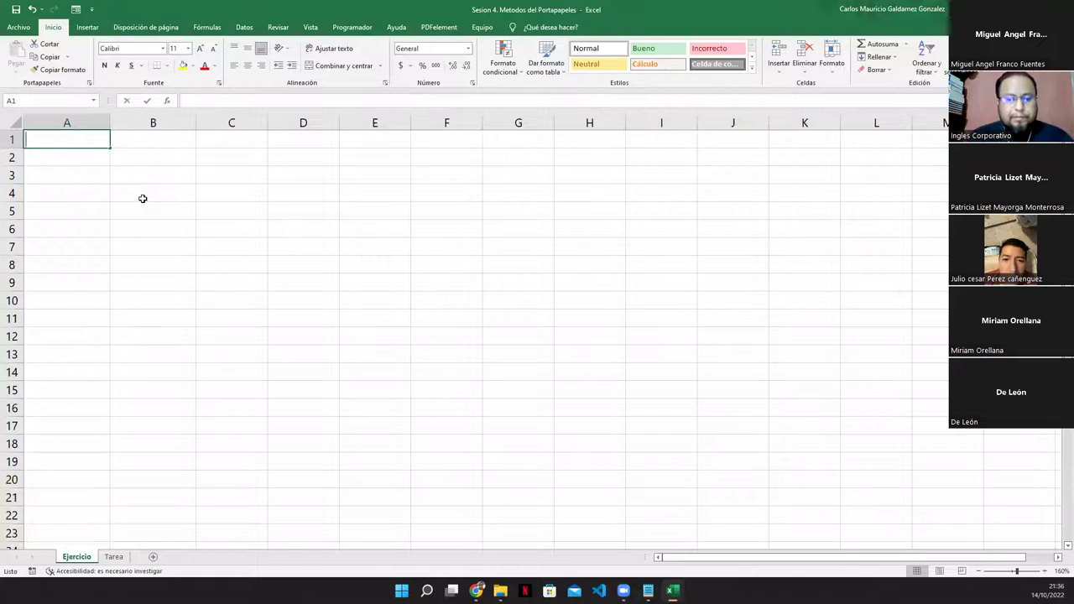
Step: Enter the text "Curso de Excel" in cell A1 and keep that cell selected
{"action": "type", "text": "Curso de Excel"}
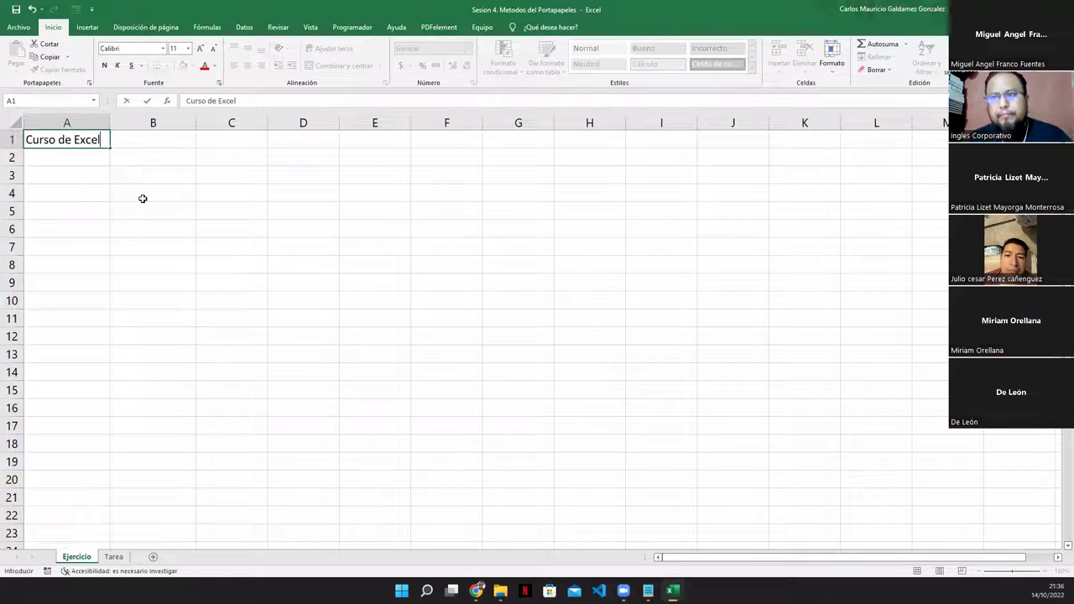
{"action": "key", "text": "Return"}
{"action": "key", "text": "Up"}
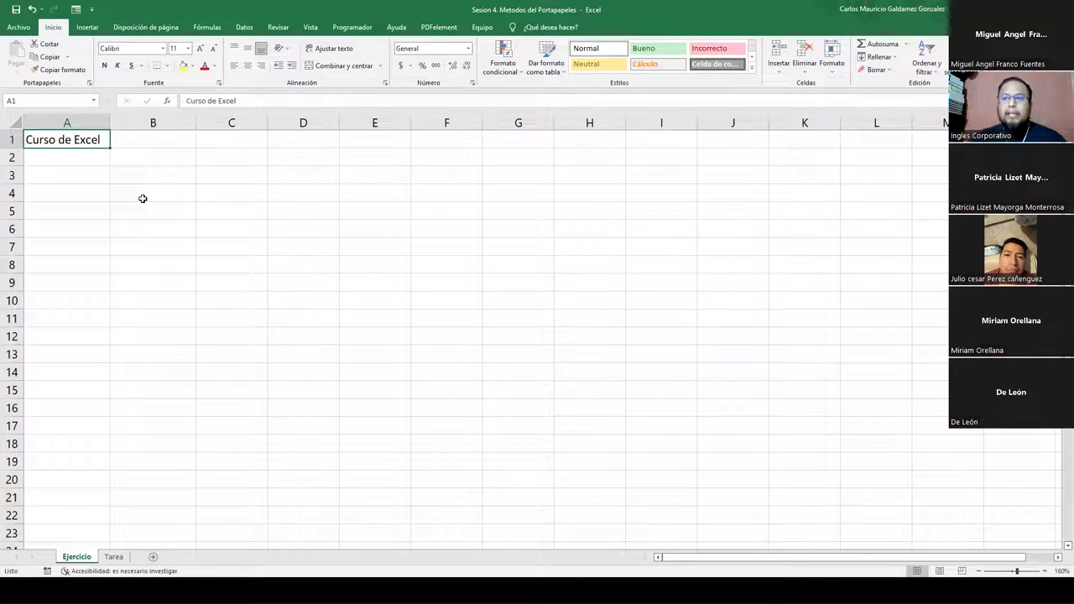
Step: Copy the text in A1 into cells A5, B5 and C5, and end the copy mode
{"action": "left_click", "coordinate": [46, 57]}
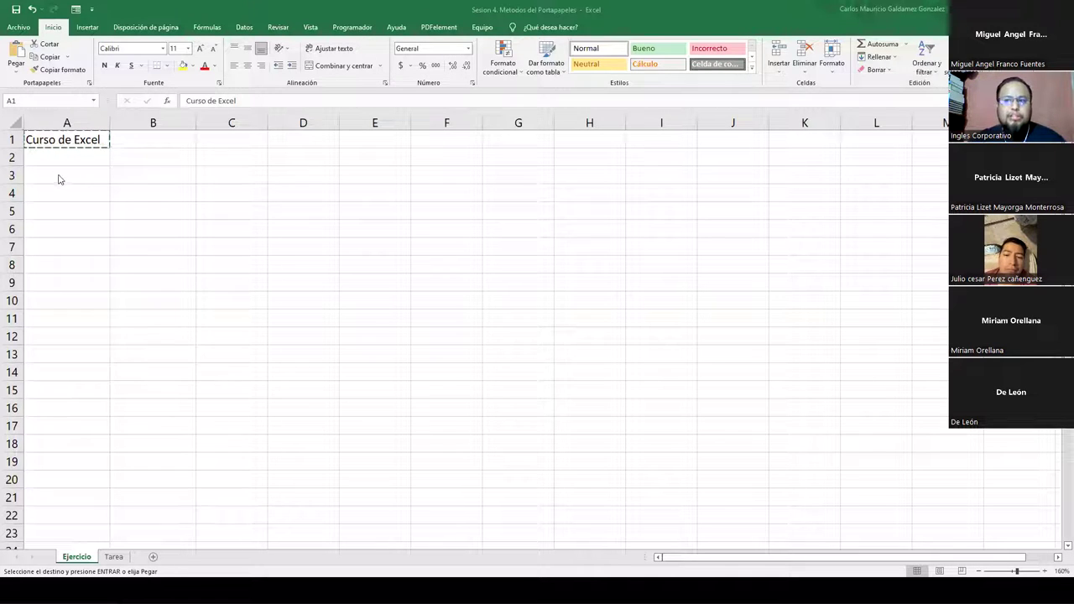
{"action": "left_click", "coordinate": [53, 211]}
{"action": "key", "text": "ctrl+v"}
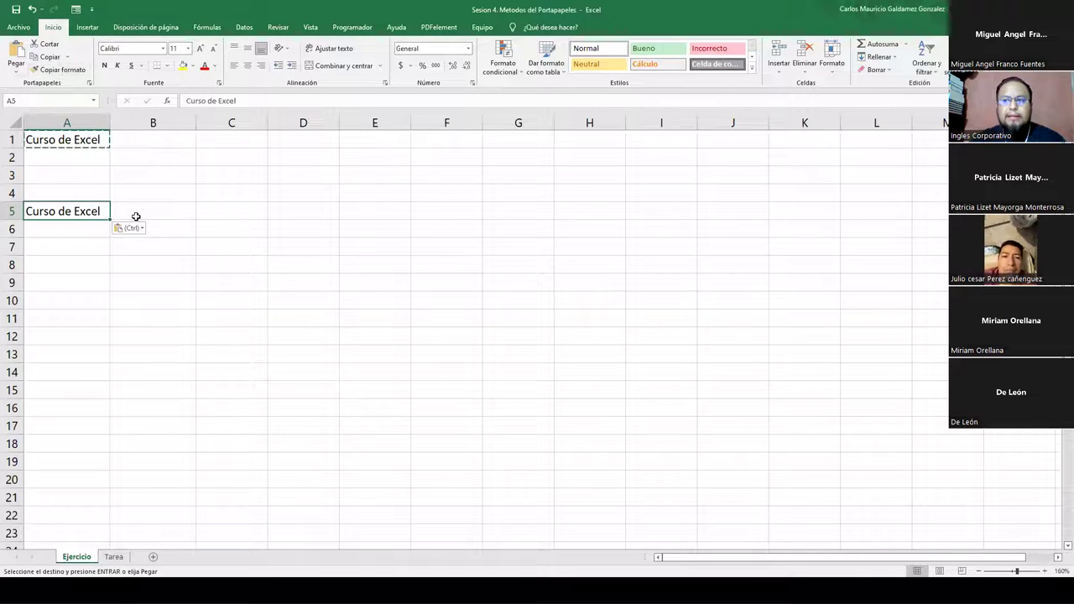
{"action": "left_click", "coordinate": [136, 216]}
{"action": "key", "text": "ctrl+v"}
{"action": "left_click", "coordinate": [230, 216]}
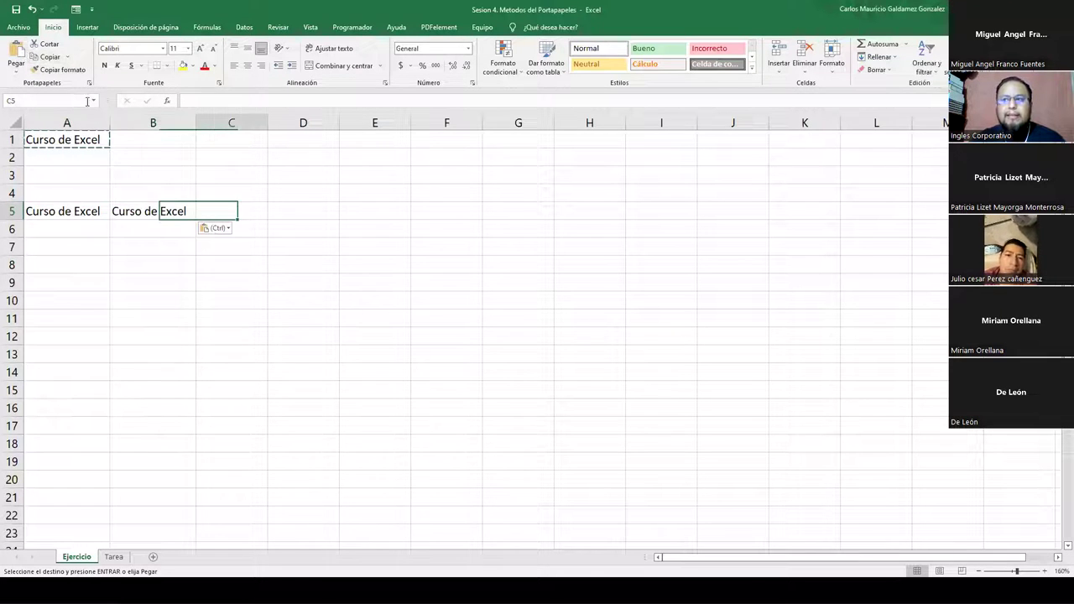
{"action": "left_click", "coordinate": [16, 49]}
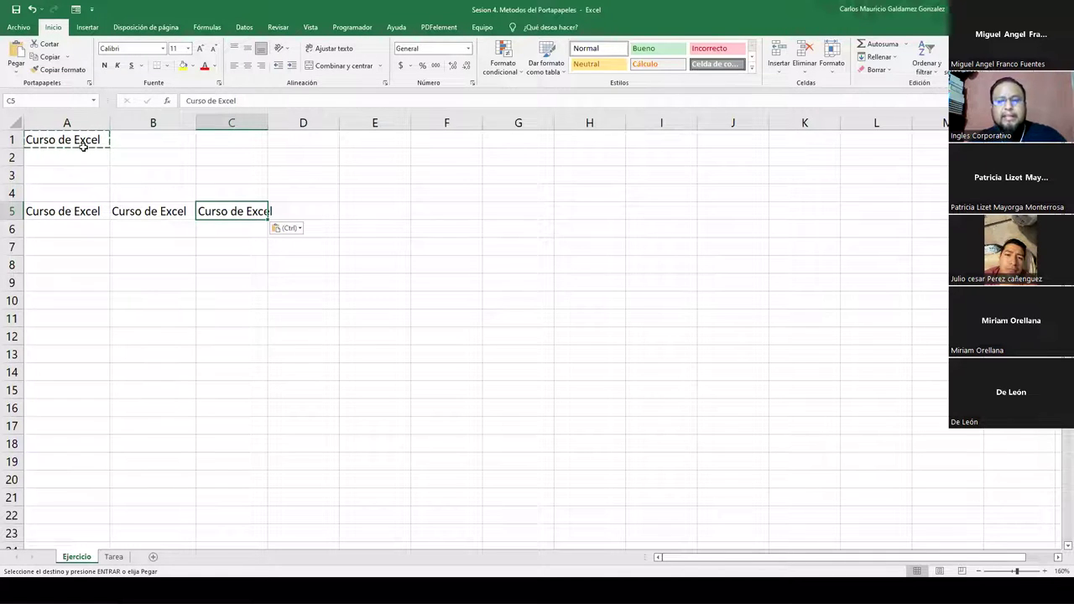
{"action": "key", "text": "Escape"}
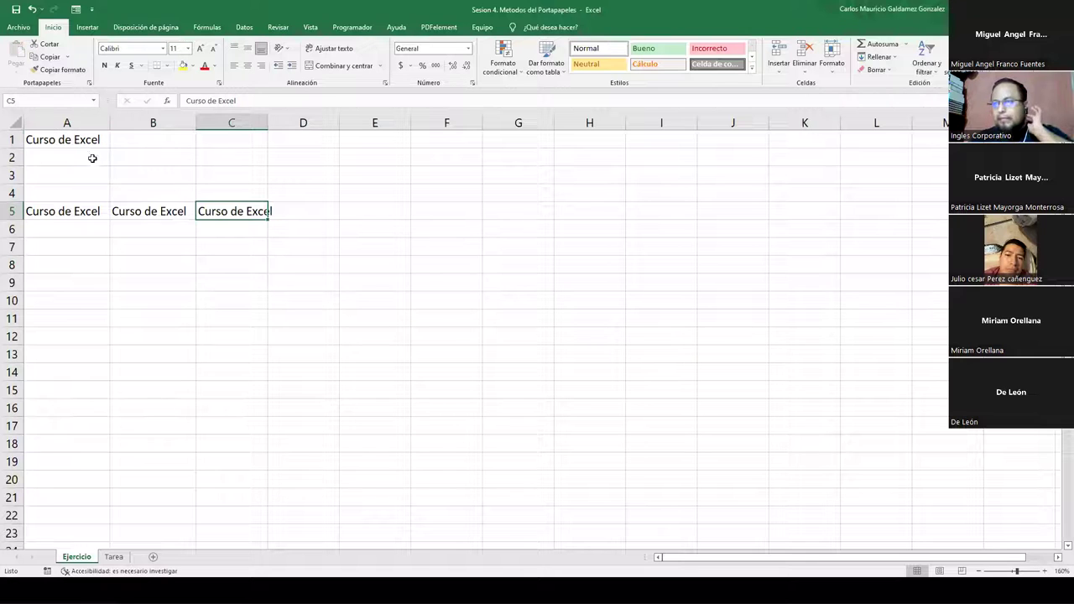
{"action": "left_click", "coordinate": [93, 157]}
{"action": "left_click", "coordinate": [88, 140]}
{"action": "left_click", "coordinate": [294, 213]}
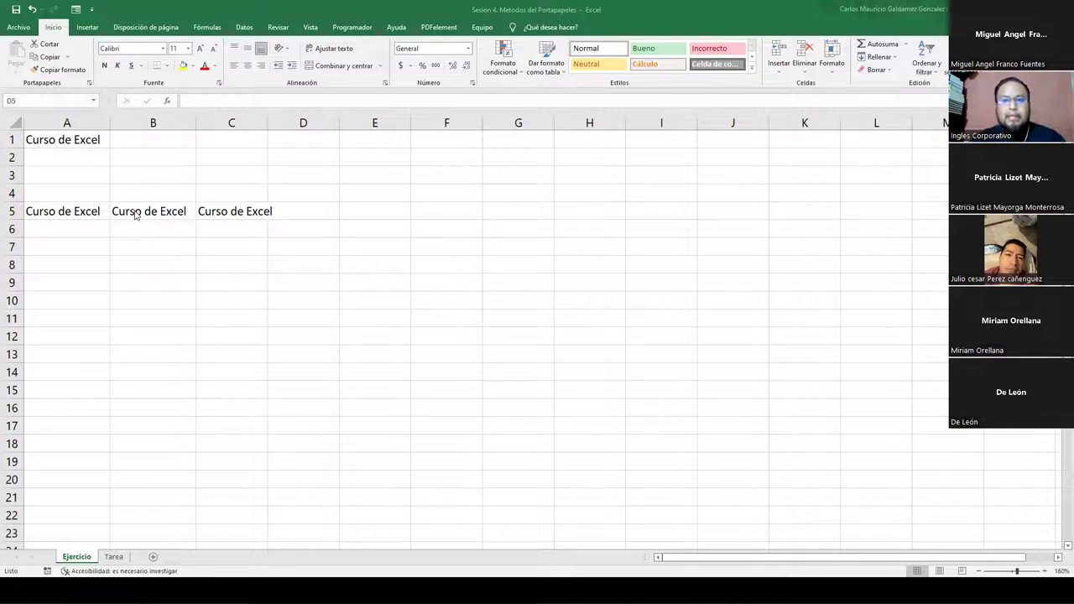
Step: Copy the text in A1 into cells A6, B6 and C6, and end the copy mode
{"action": "left_click", "coordinate": [65, 139]}
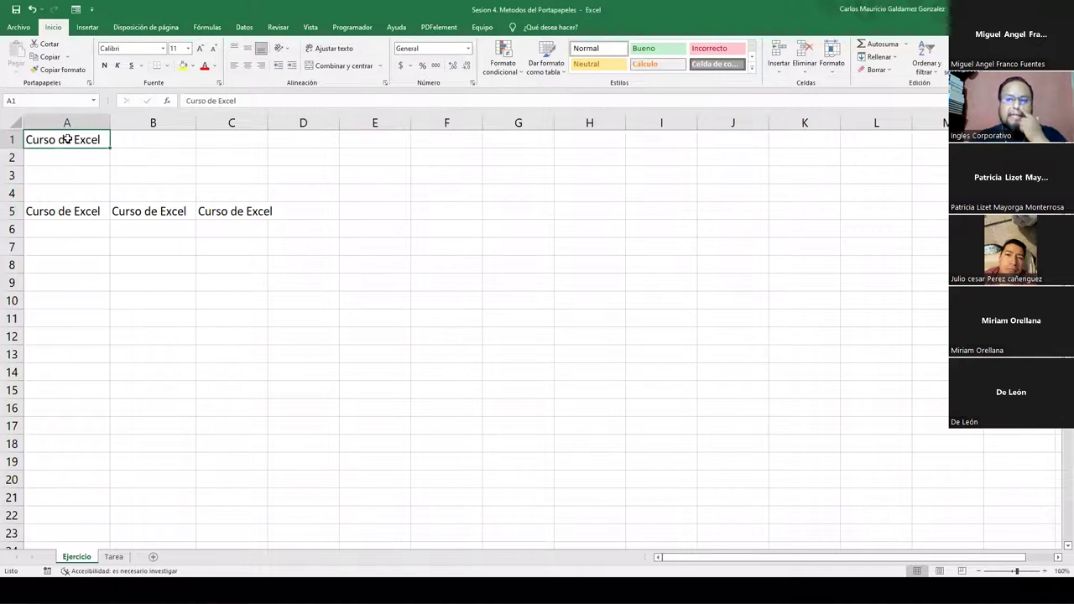
{"action": "right_click", "coordinate": [68, 139]}
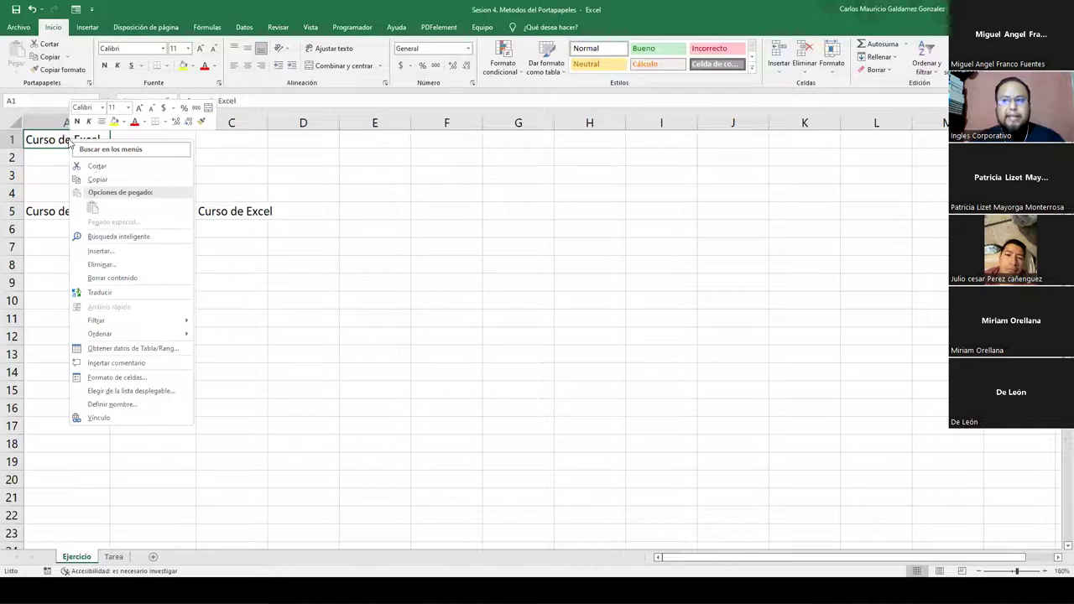
{"action": "left_click", "coordinate": [100, 179]}
{"action": "left_click", "coordinate": [56, 229]}
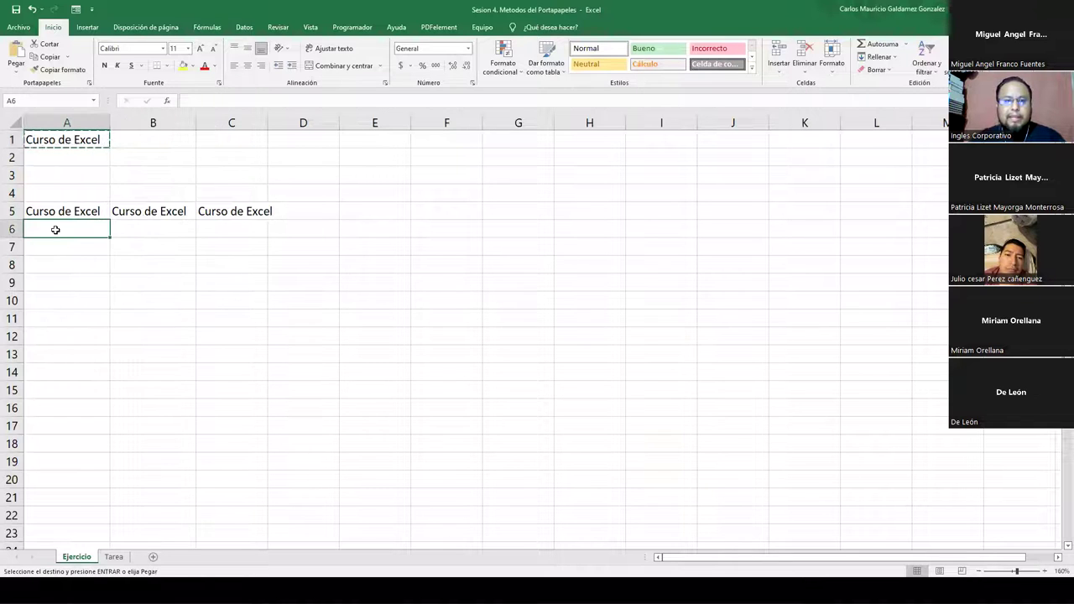
{"action": "right_click", "coordinate": [55, 230]}
{"action": "left_click", "coordinate": [86, 300]}
{"action": "left_click", "coordinate": [153, 228]}
{"action": "right_click", "coordinate": [154, 230]}
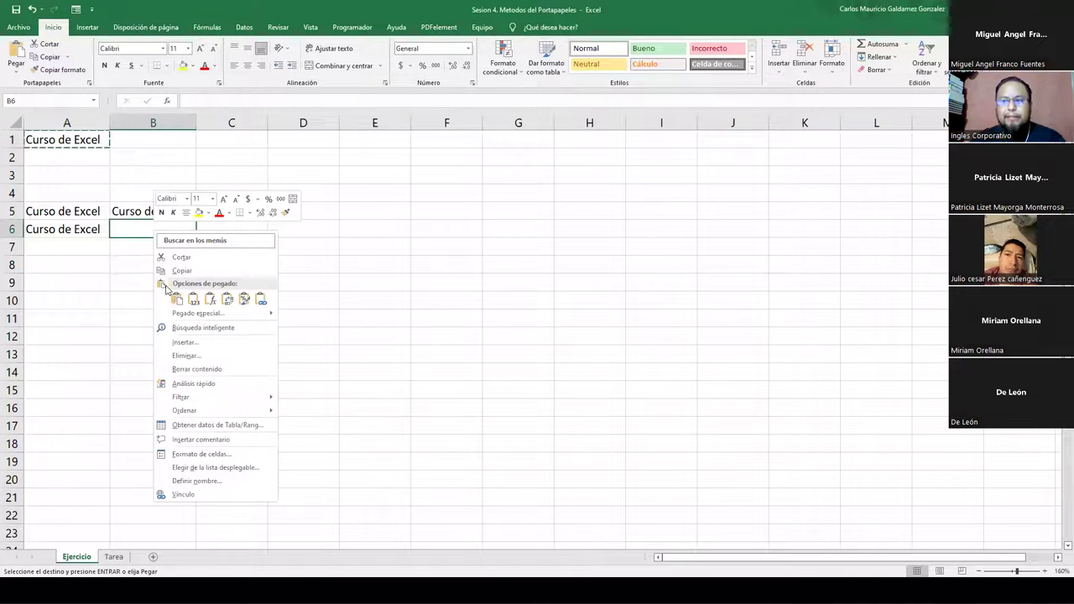
{"action": "left_click", "coordinate": [174, 300]}
{"action": "left_click", "coordinate": [233, 228]}
{"action": "right_click", "coordinate": [233, 227]}
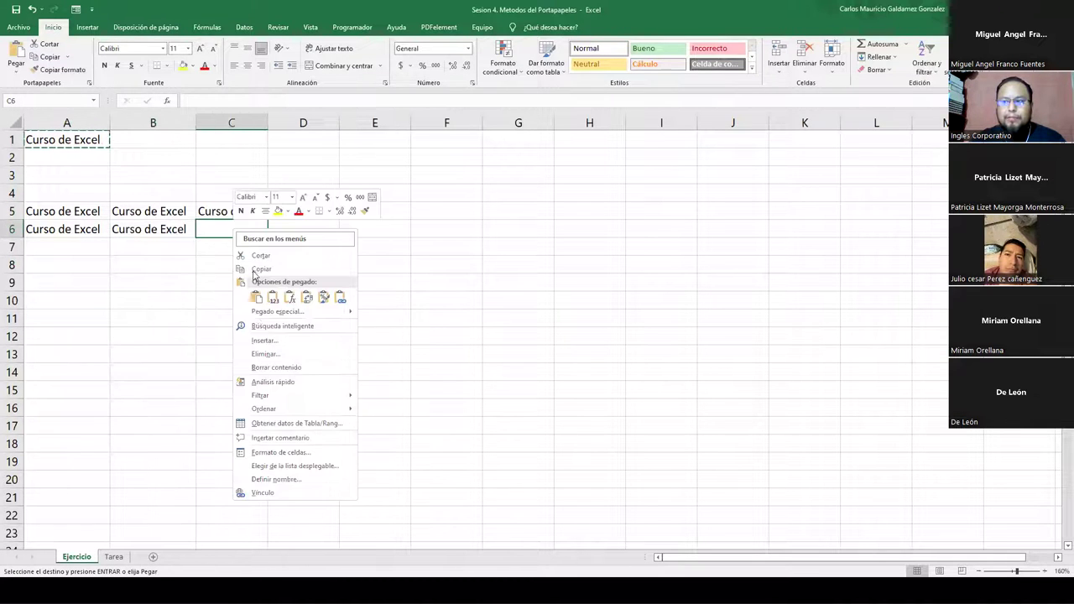
{"action": "left_click", "coordinate": [260, 299]}
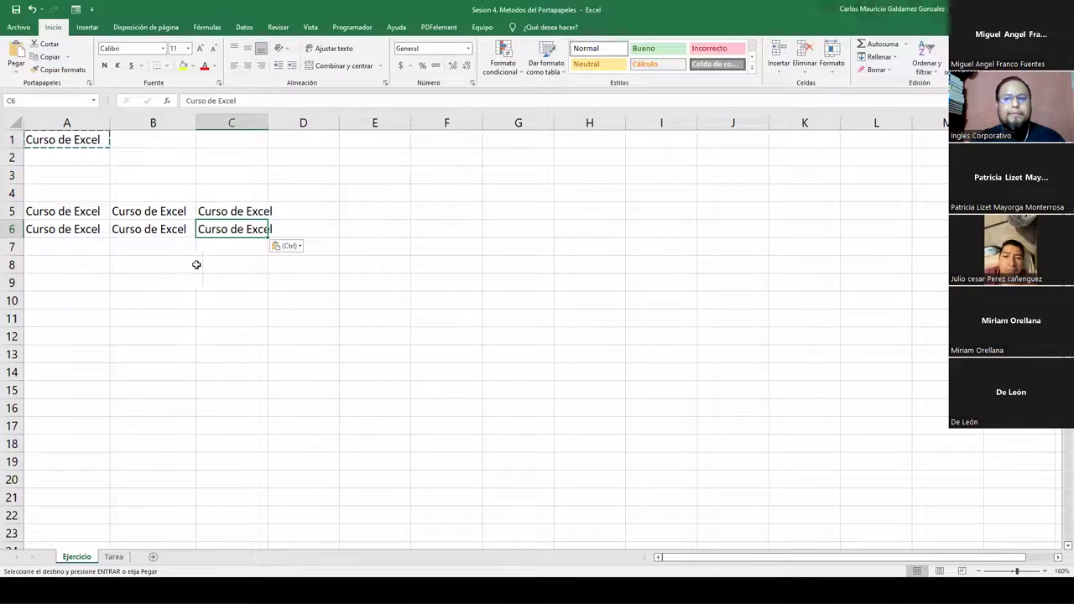
{"action": "key", "text": "Escape"}
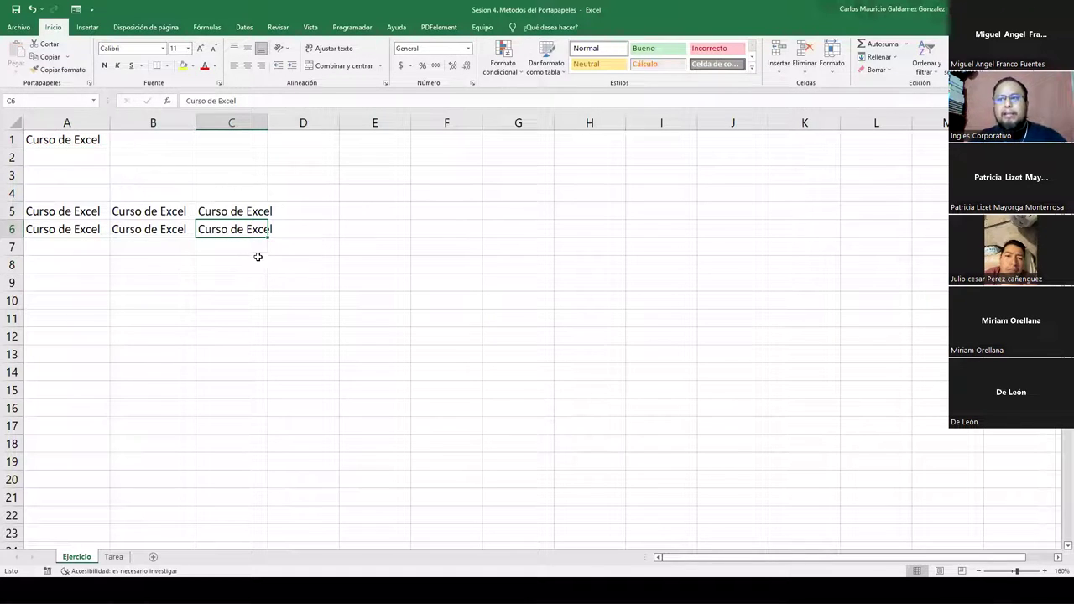
{"action": "right_click", "coordinate": [307, 235]}
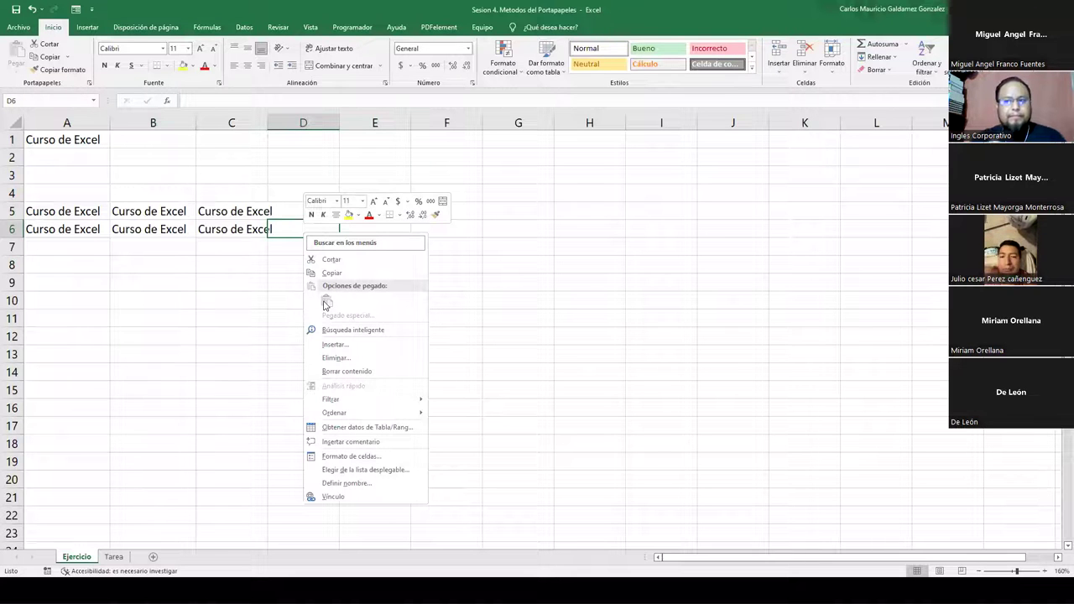
{"action": "left_click", "coordinate": [49, 139]}
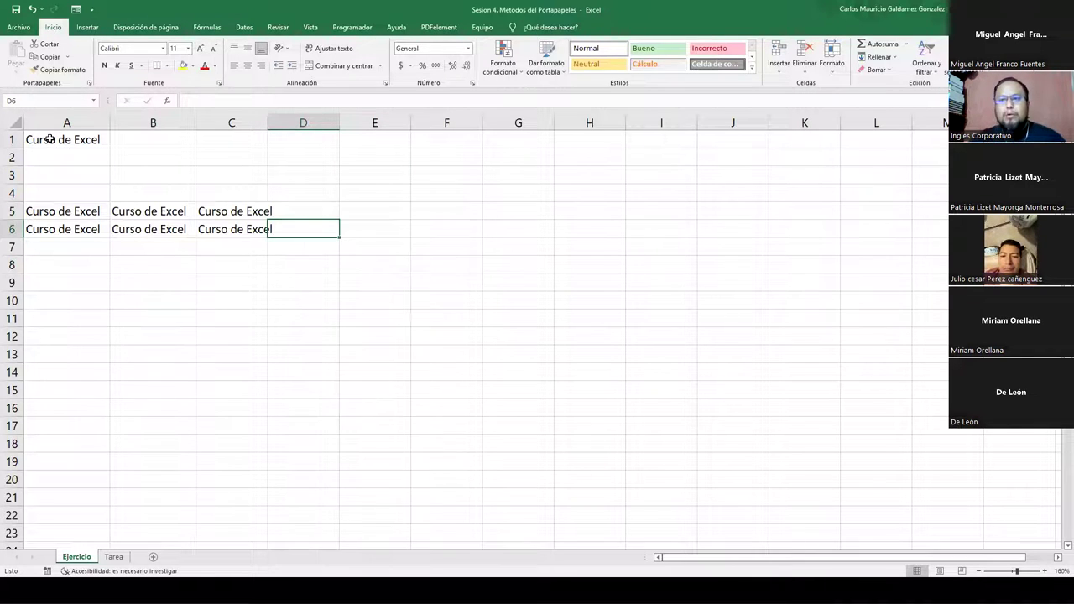
Step: Copy the text in A1 into cells A7, B7 and C7
{"action": "left_click", "coordinate": [51, 140]}
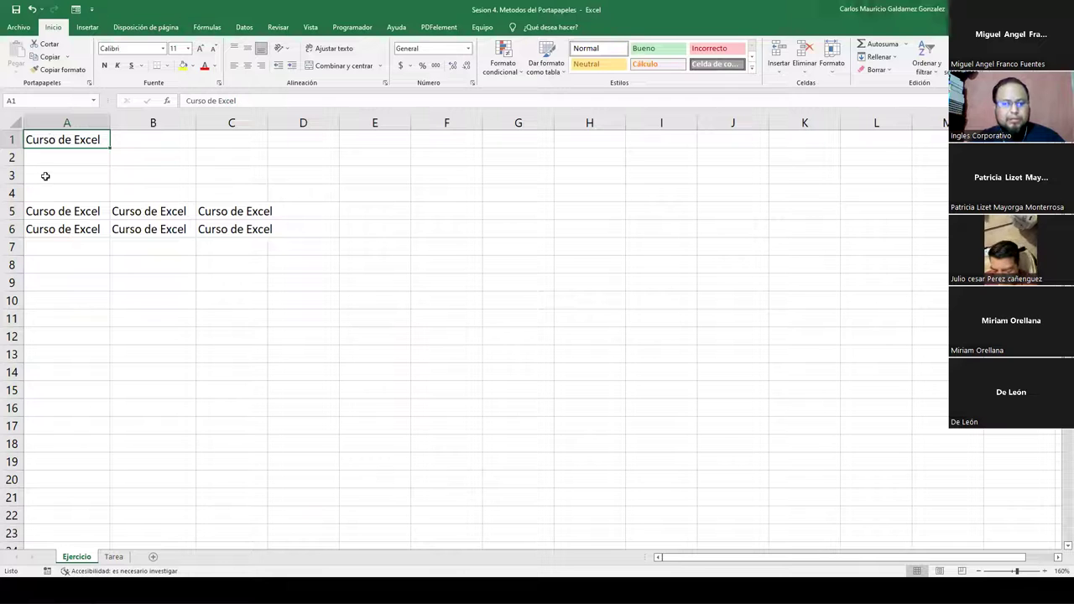
{"action": "key", "text": "ctrl+c"}
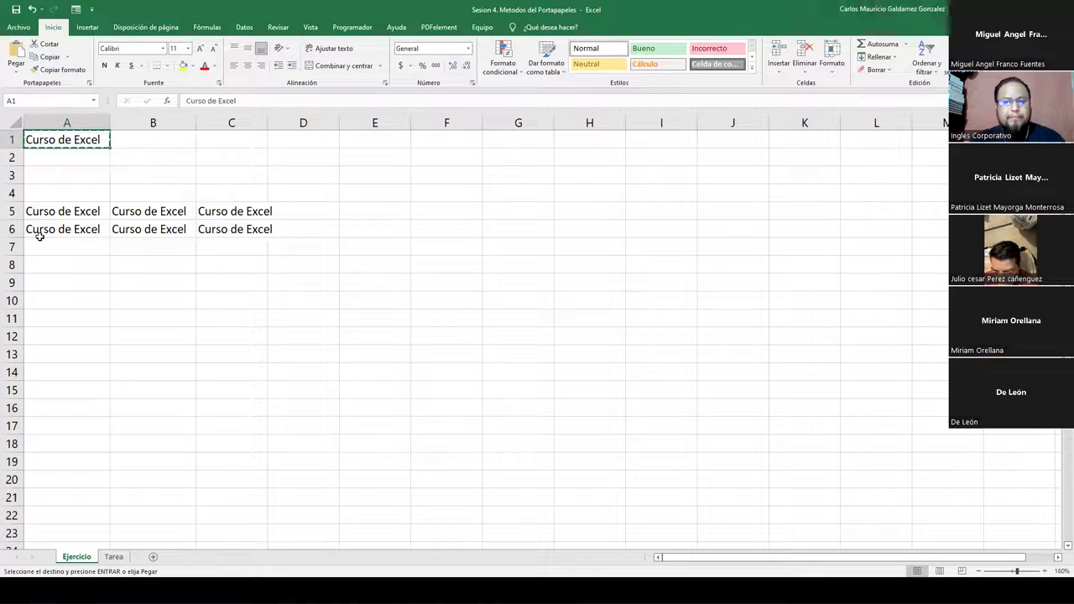
{"action": "left_click", "coordinate": [66, 251]}
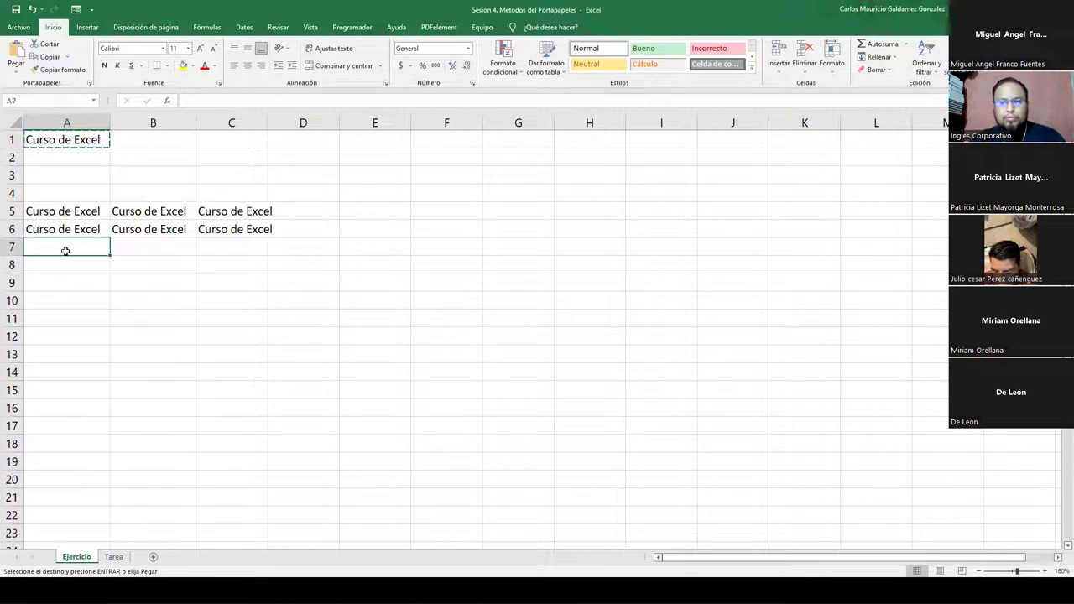
{"action": "key", "text": "ctrl+v"}
{"action": "left_click", "coordinate": [159, 250]}
{"action": "key", "text": "ctrl+v"}
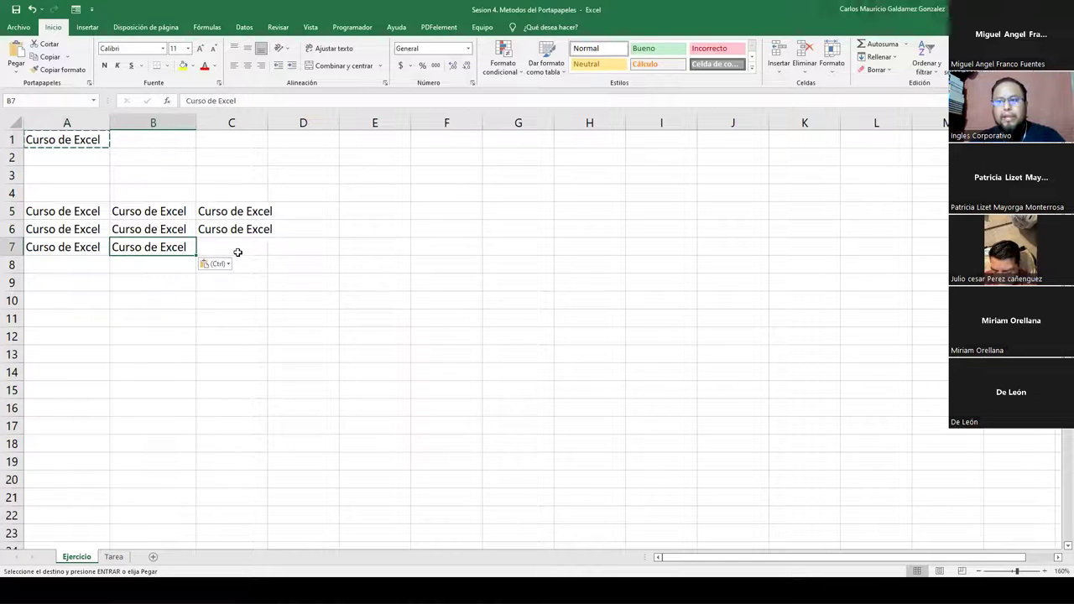
{"action": "left_click", "coordinate": [238, 251]}
{"action": "key", "text": "ctrl+v"}
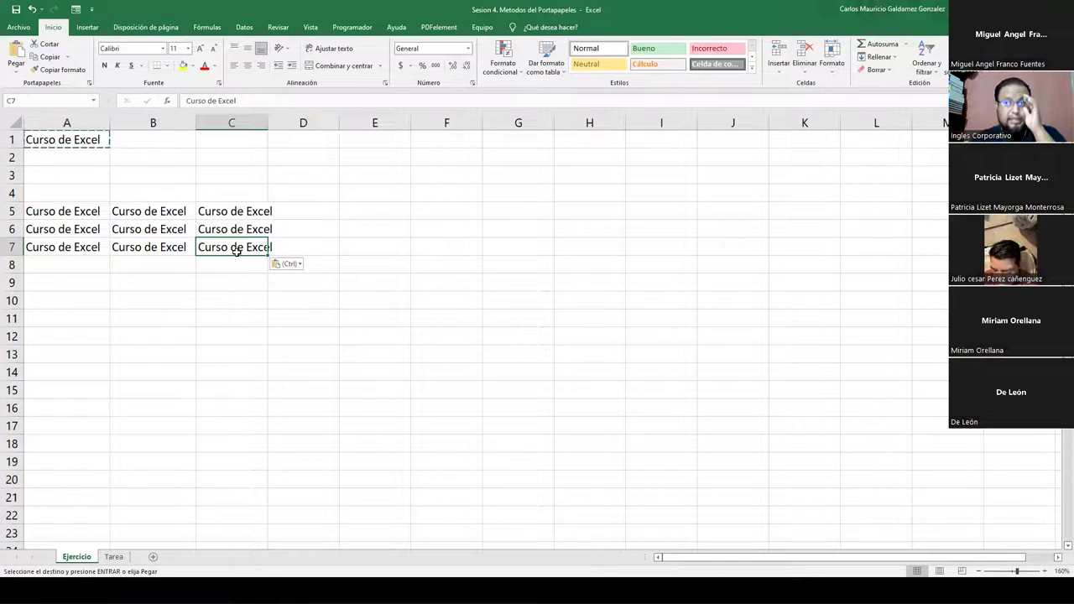
Step: End the copy mode and clear the pasted texts from the range A5:C7
{"action": "key", "text": "Escape"}
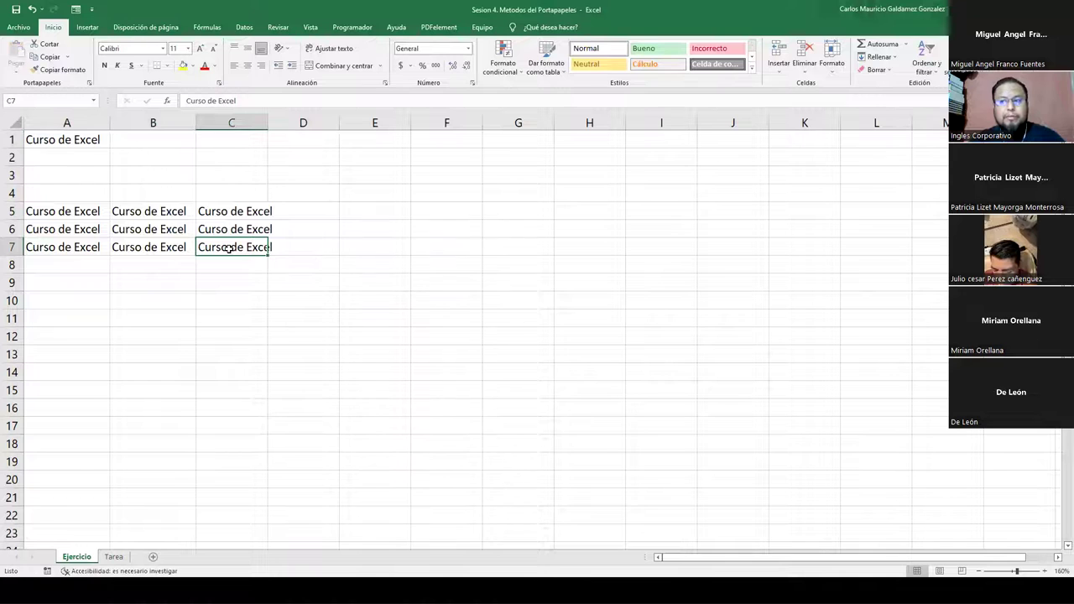
{"action": "left_click", "coordinate": [298, 242]}
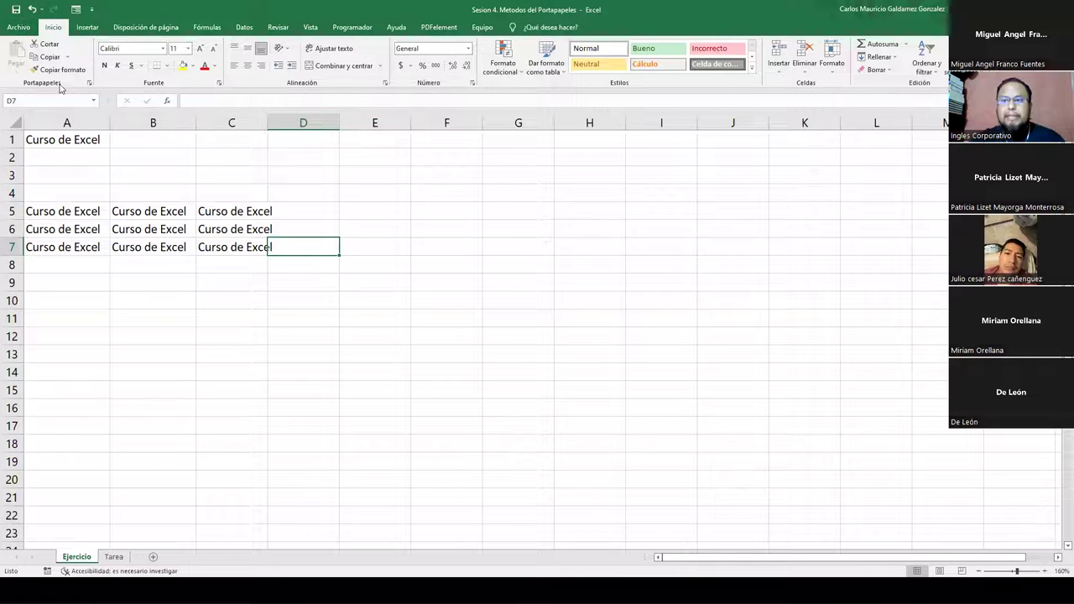
{"action": "left_click", "coordinate": [49, 141]}
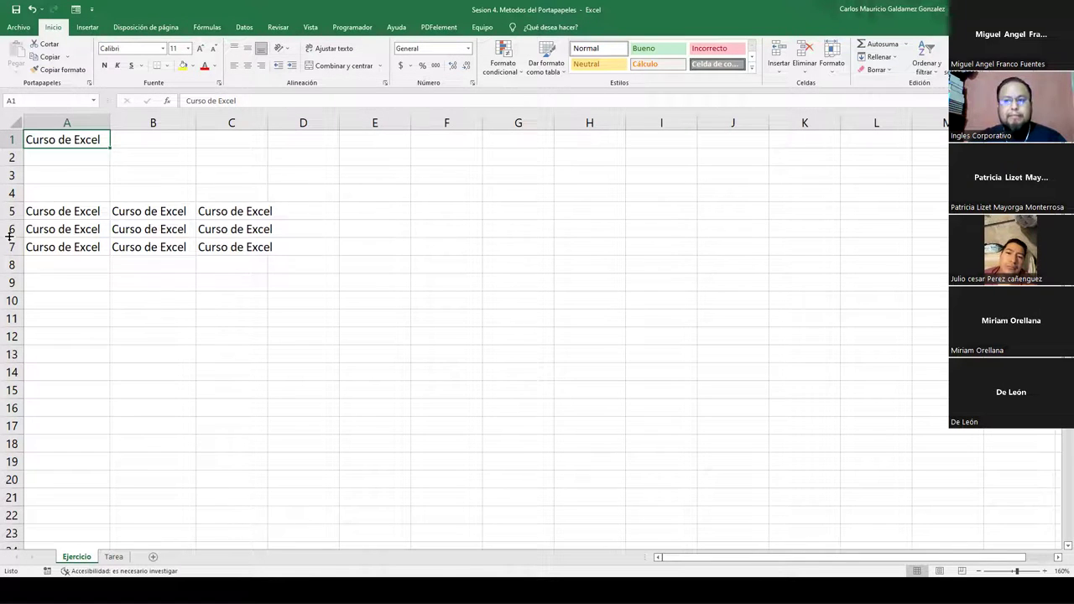
{"action": "left_click", "coordinate": [96, 250]}
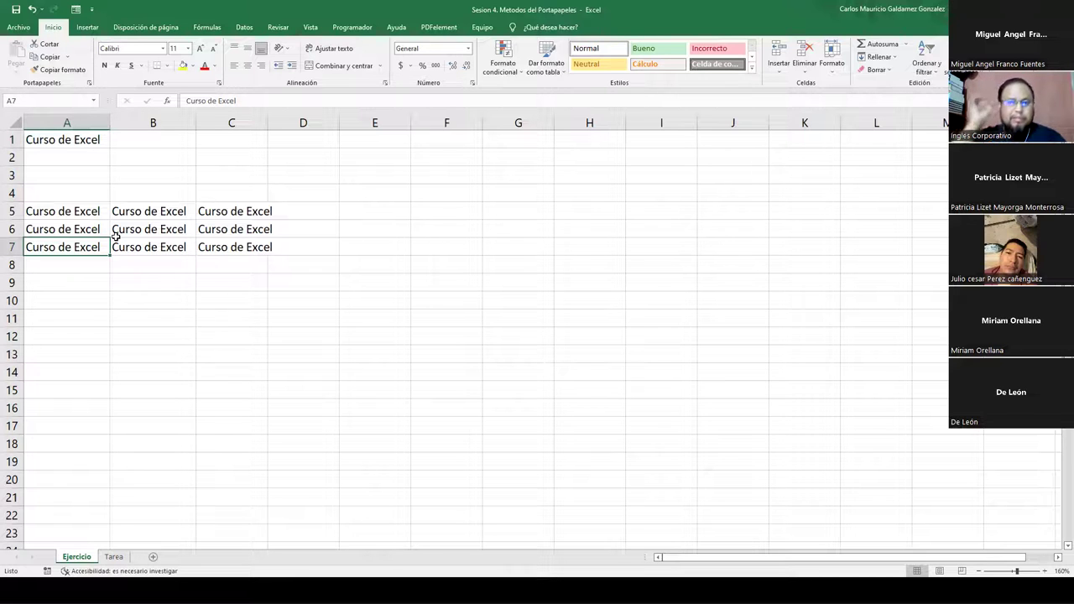
{"action": "left_click", "coordinate": [68, 229]}
{"action": "left_click", "coordinate": [63, 212]}
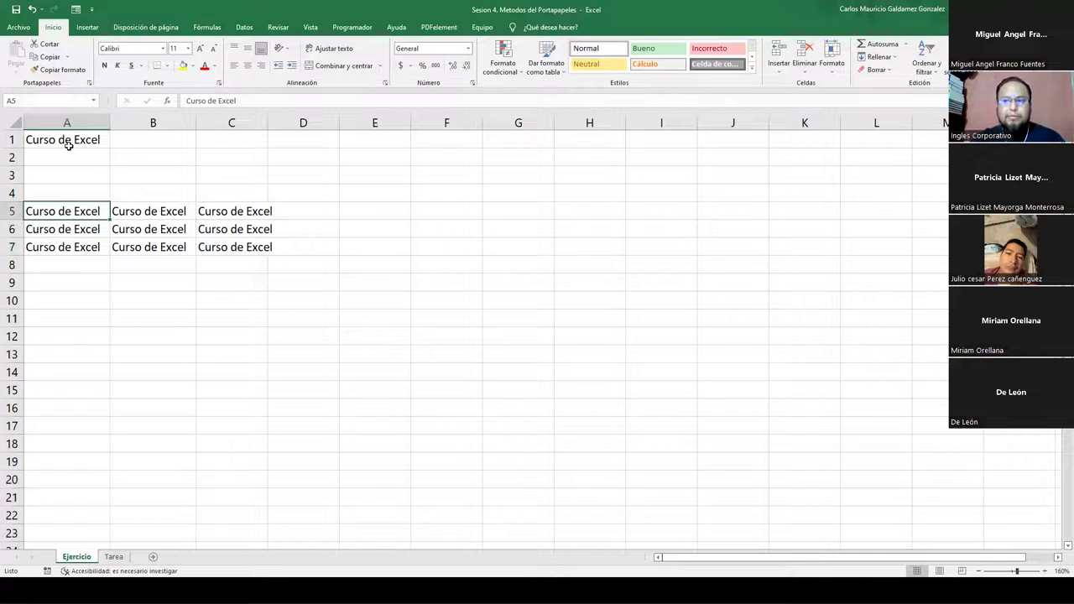
{"action": "left_click_drag", "start_coordinate": [63, 211], "coordinate": [250, 248]}
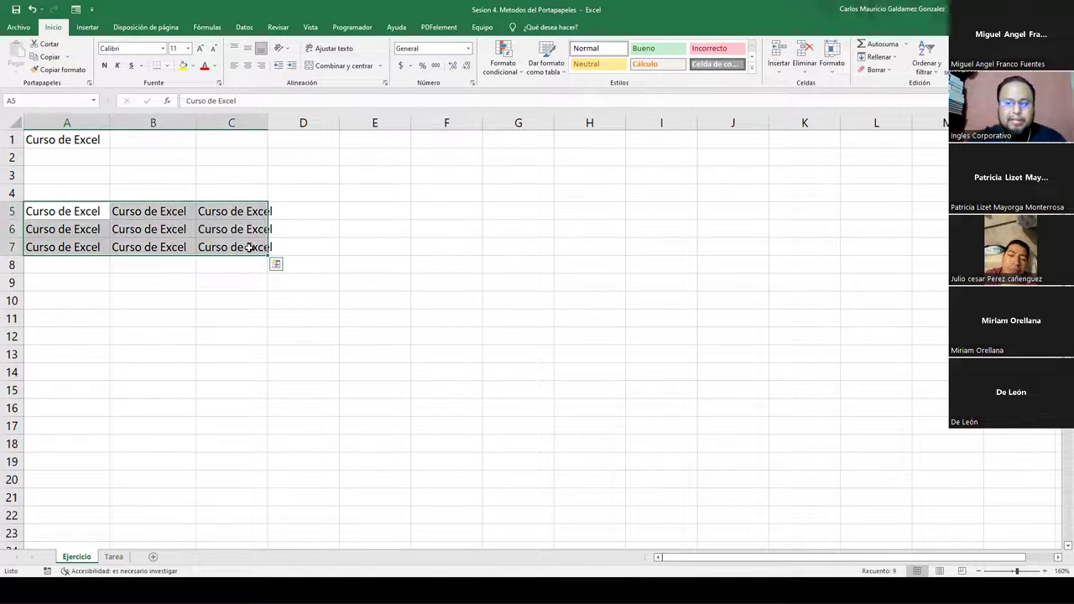
{"action": "key", "text": "Delete"}
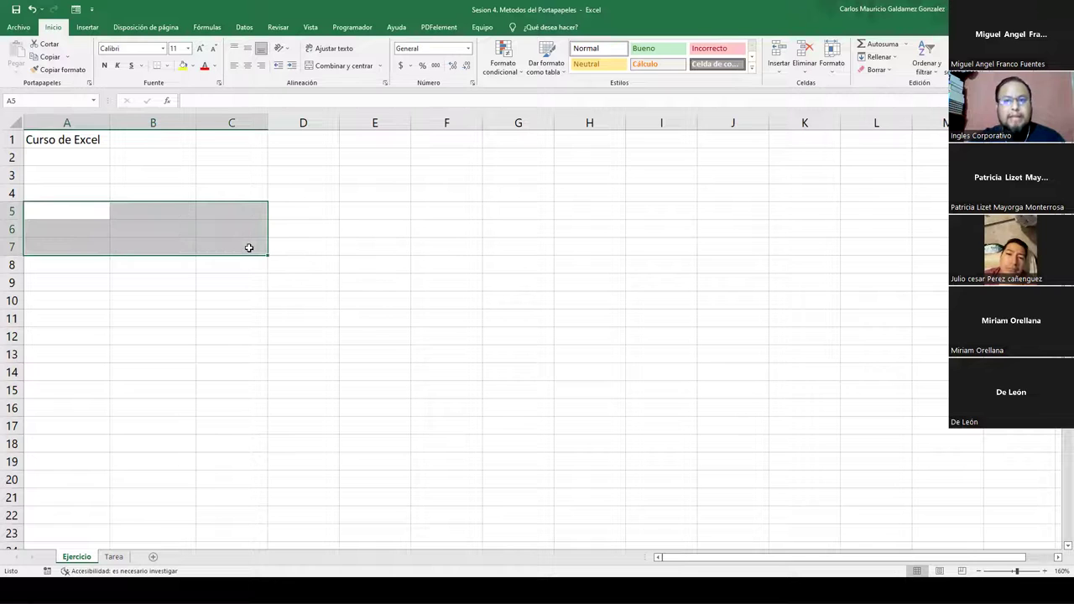
Step: Cut the text "Curso de Excel" from A1, paste it into A6, and undo the move
{"action": "left_click", "coordinate": [57, 143]}
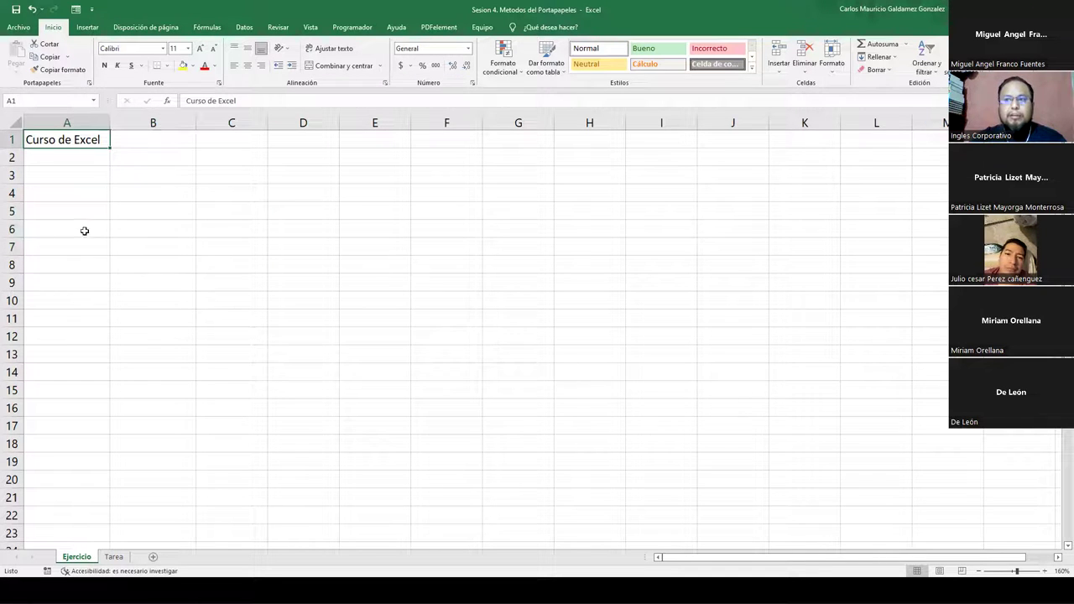
{"action": "left_click", "coordinate": [46, 56]}
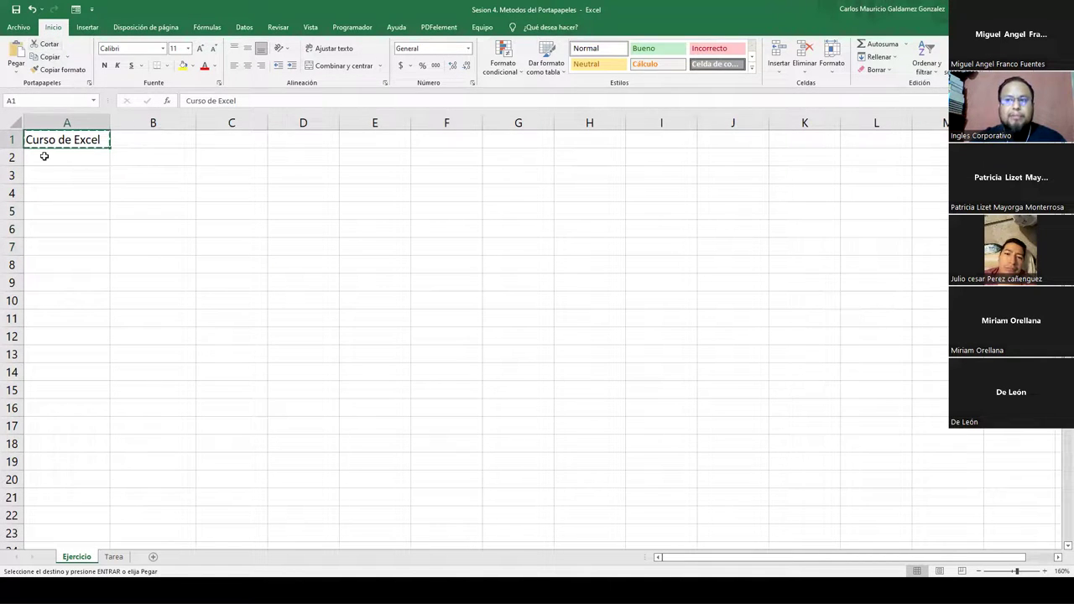
{"action": "left_click", "coordinate": [53, 232]}
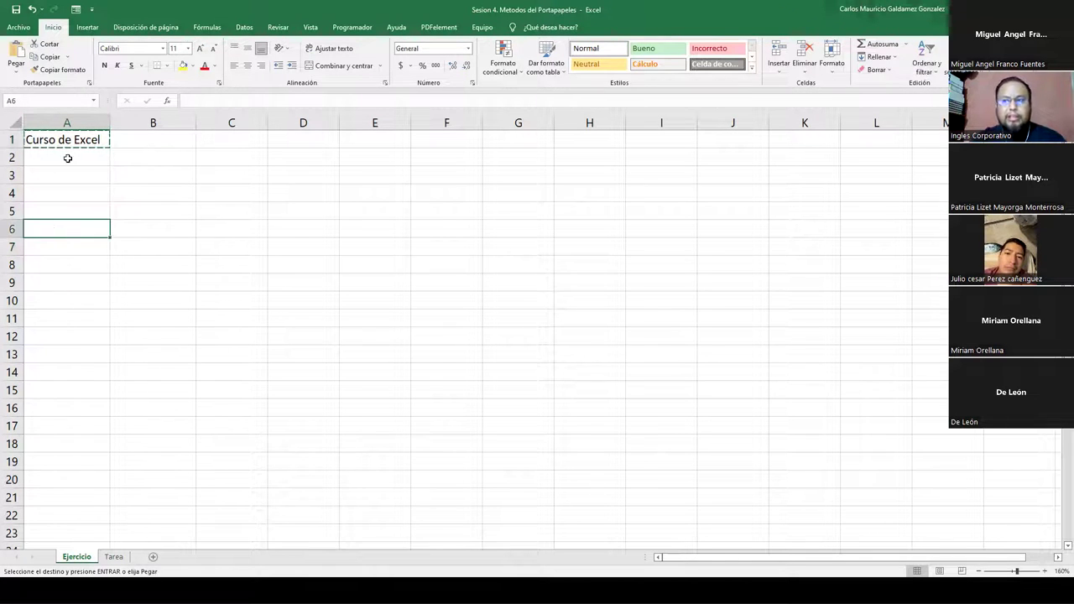
{"action": "left_click", "coordinate": [16, 52]}
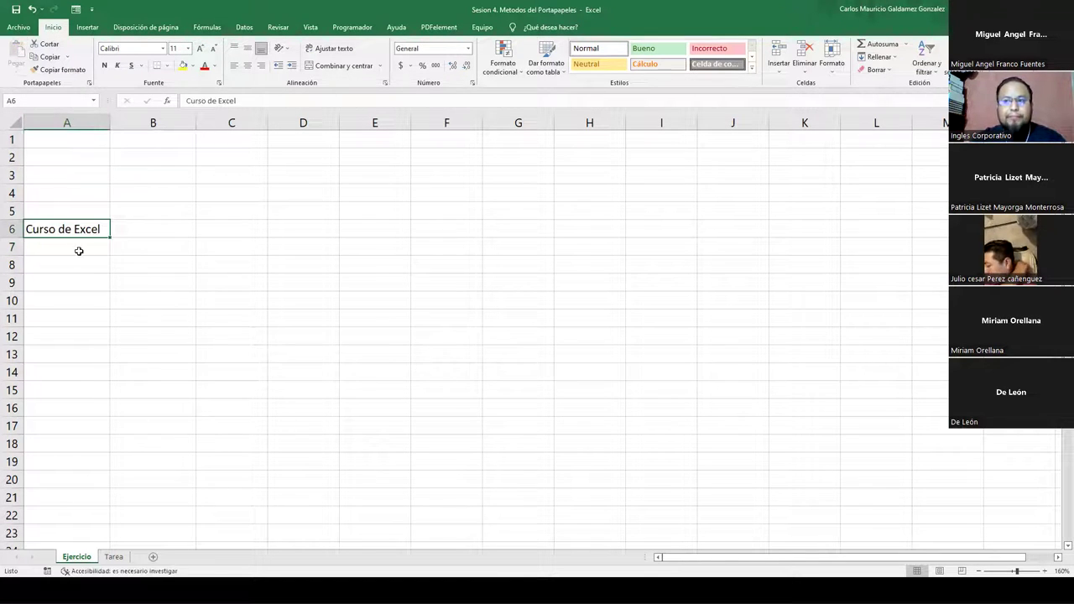
{"action": "left_click", "coordinate": [71, 139]}
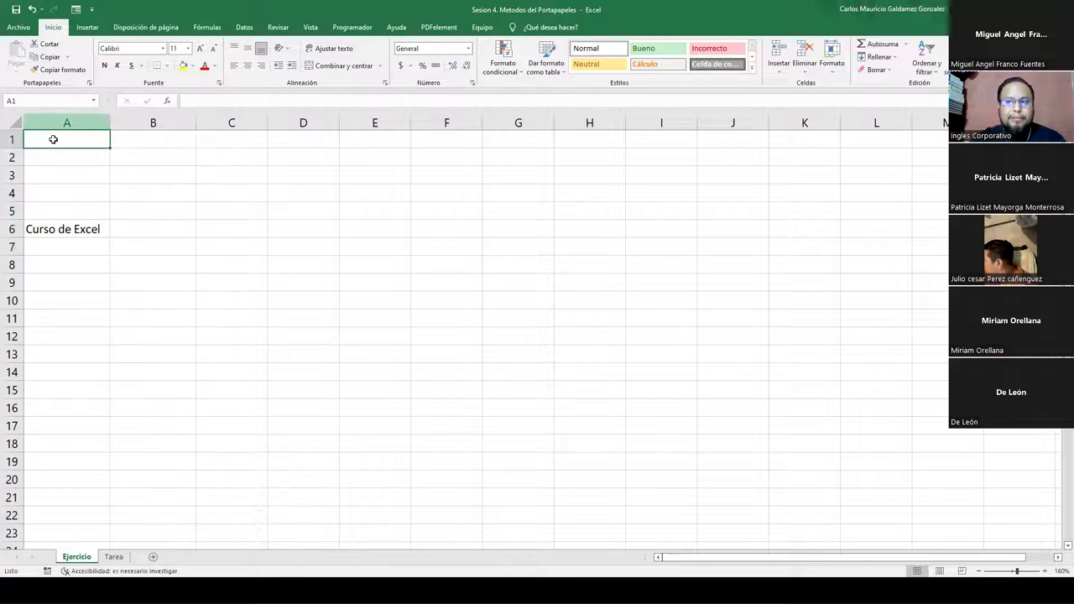
{"action": "left_click", "coordinate": [74, 225]}
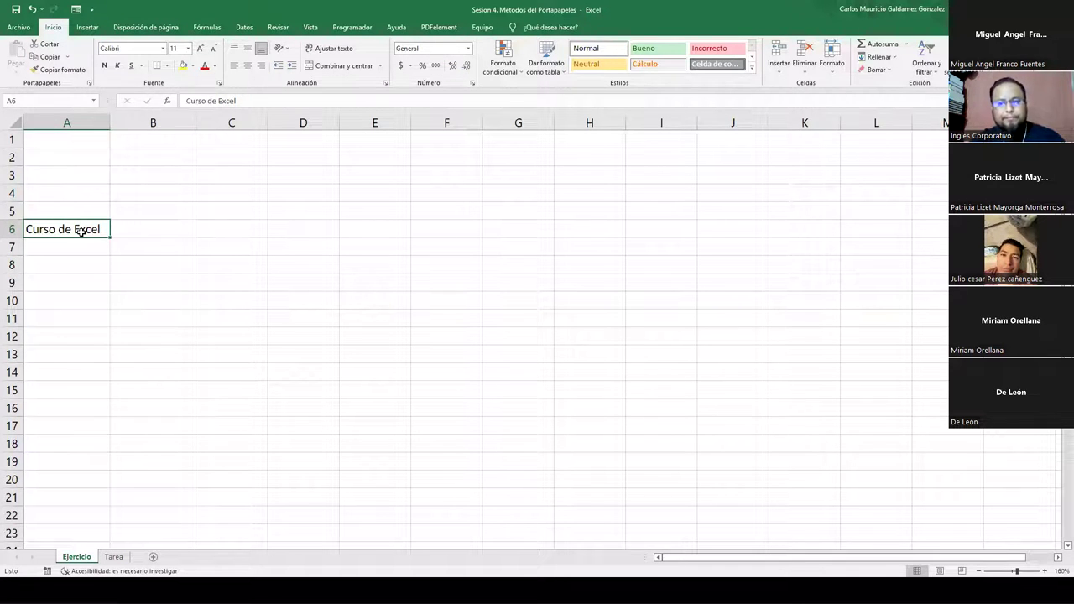
{"action": "key", "text": "ctrl+z"}
{"action": "key", "text": "Escape"}
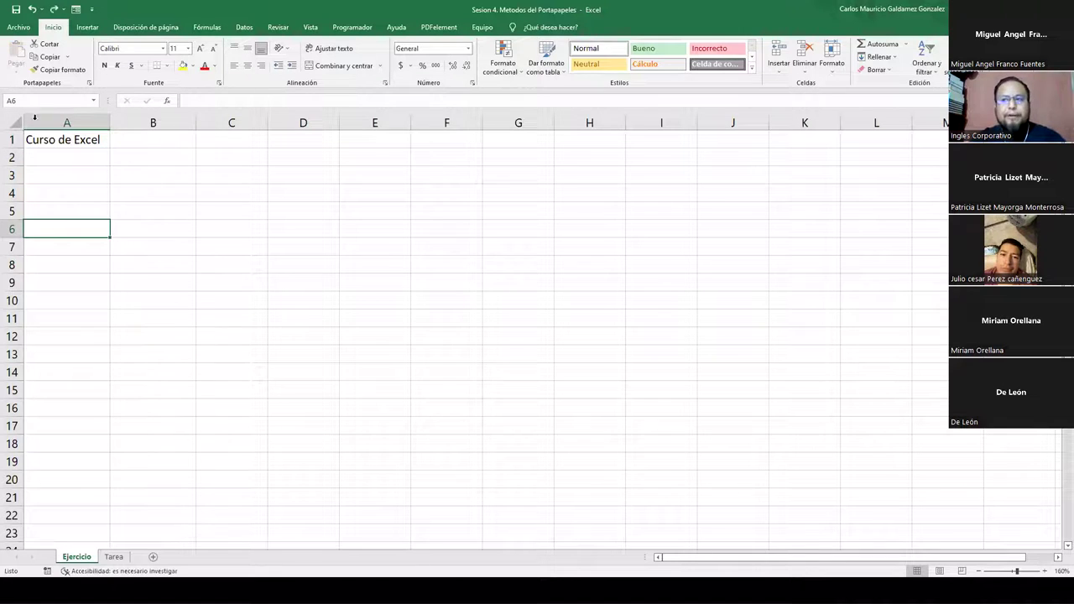
Step: Repeat the cut of A1 and its paste into A6, and undo this second move as well
{"action": "left_click", "coordinate": [57, 141]}
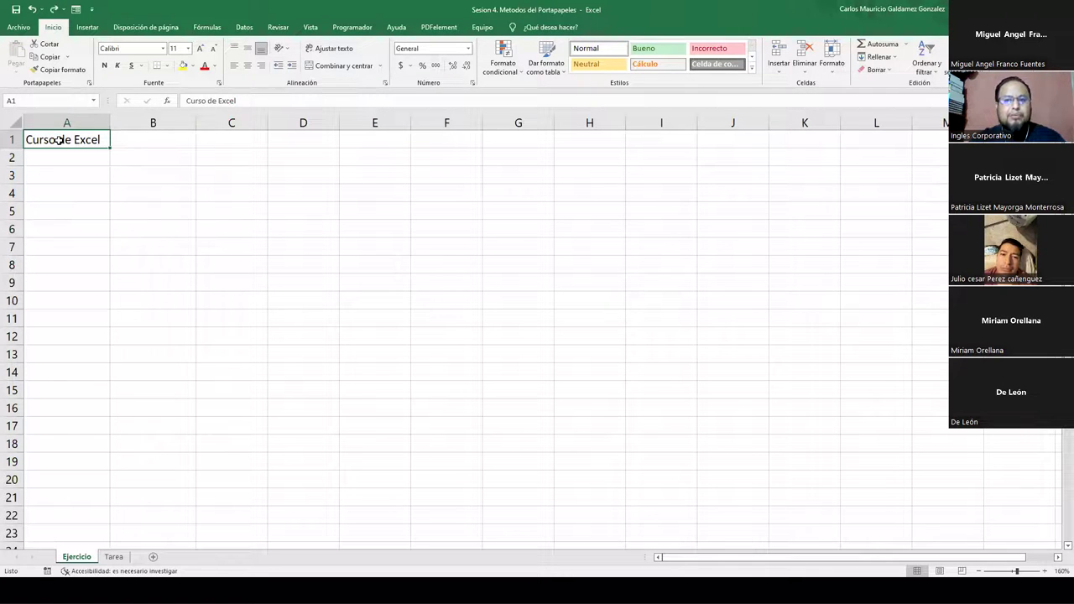
{"action": "right_click", "coordinate": [57, 140]}
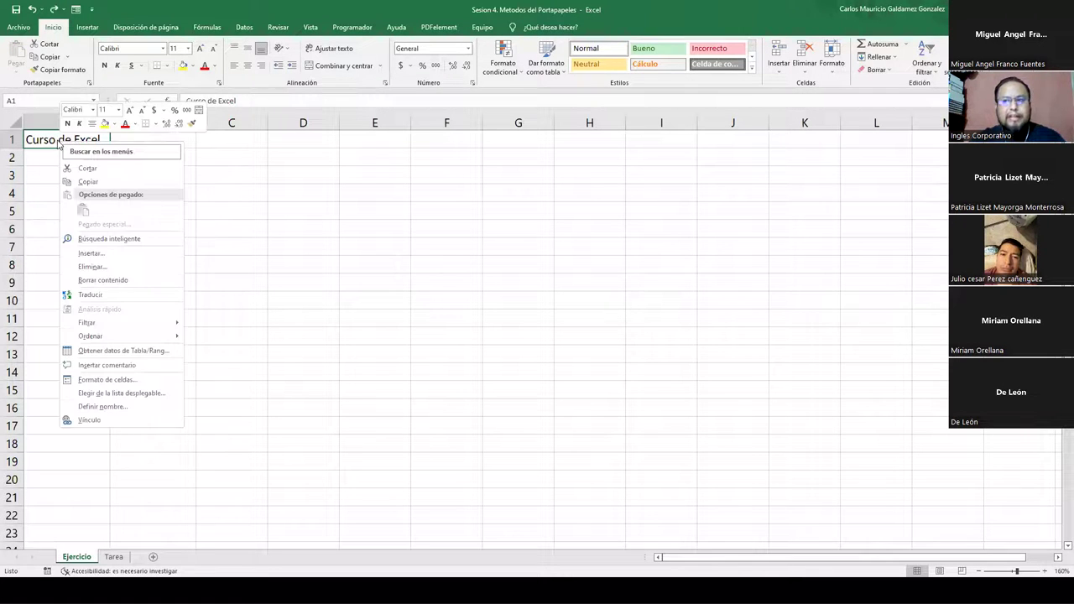
{"action": "left_click", "coordinate": [89, 169]}
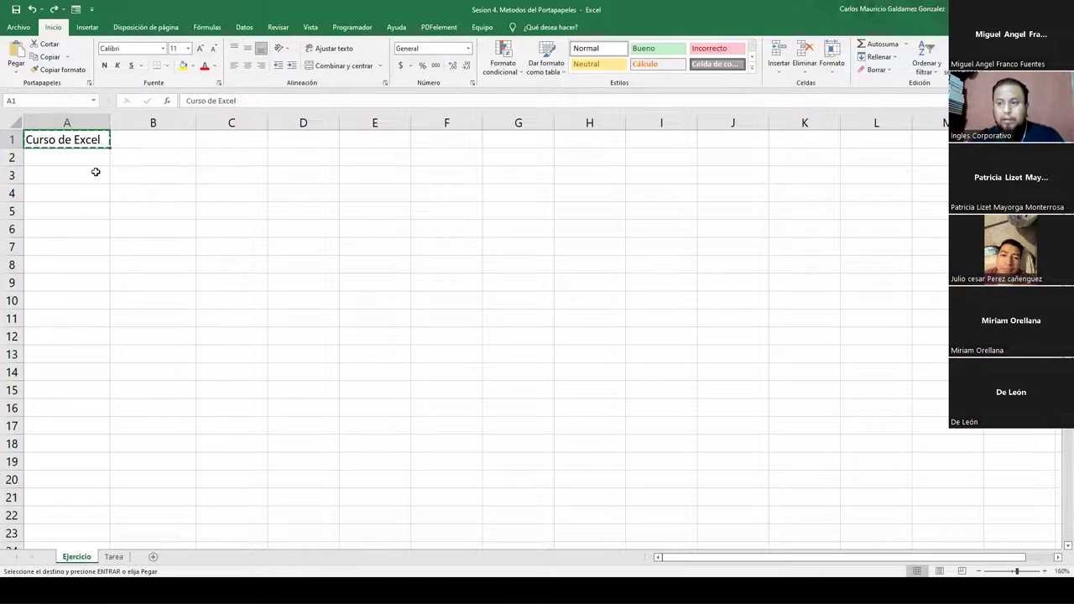
{"action": "left_click", "coordinate": [60, 233]}
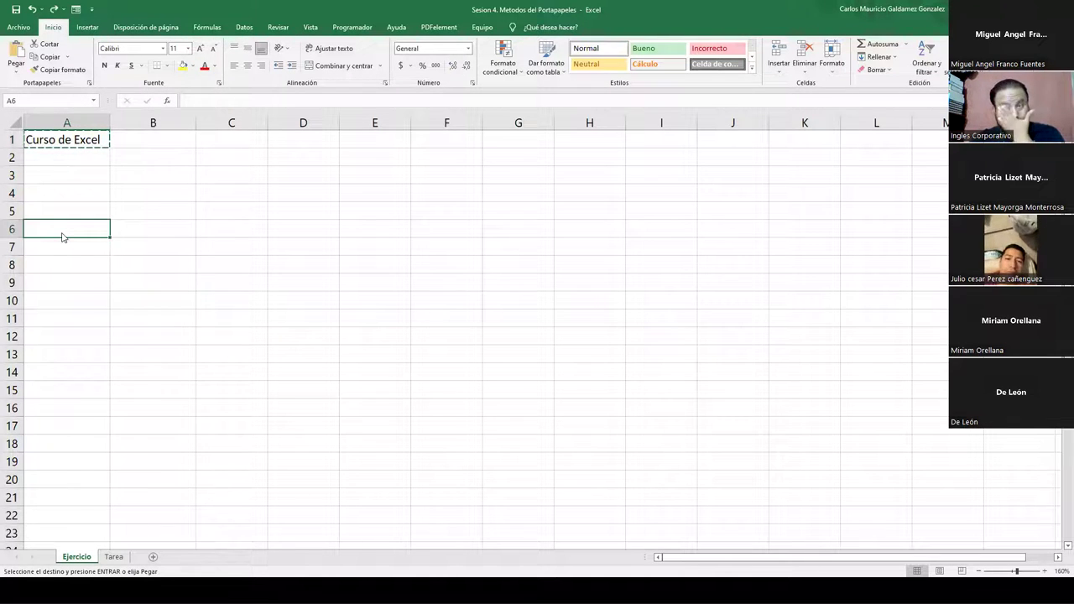
{"action": "right_click", "coordinate": [62, 238]}
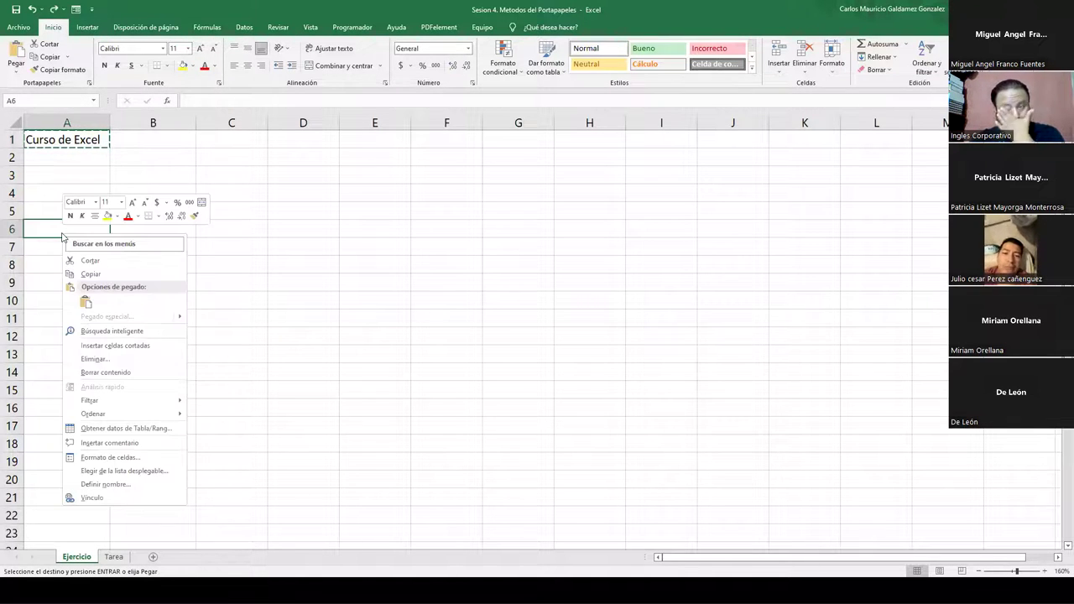
{"action": "left_click", "coordinate": [85, 302]}
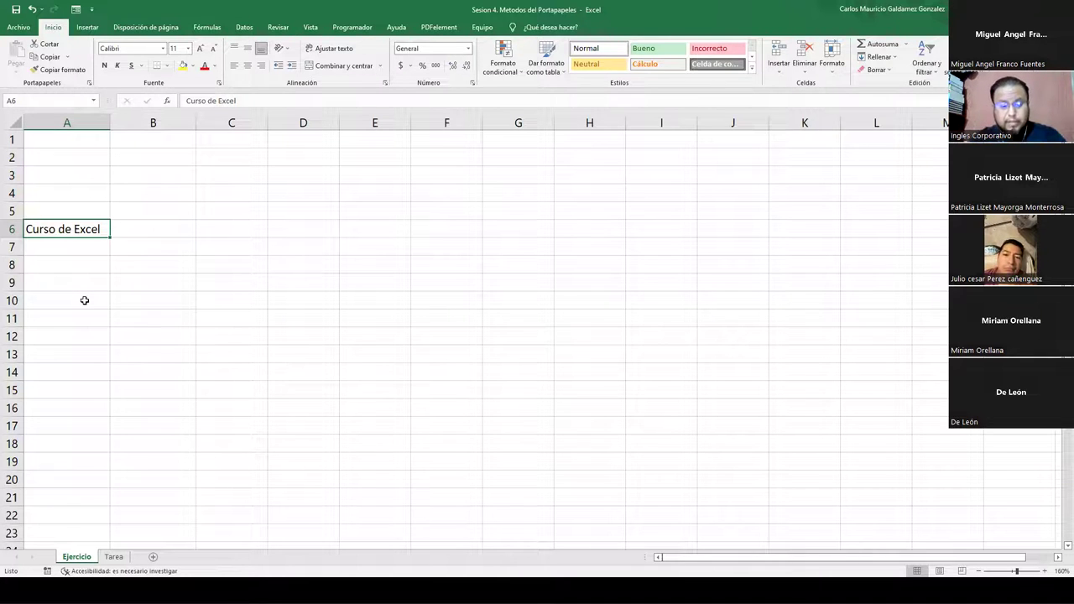
{"action": "key", "text": "ctrl+z"}
{"action": "key", "text": "Escape"}
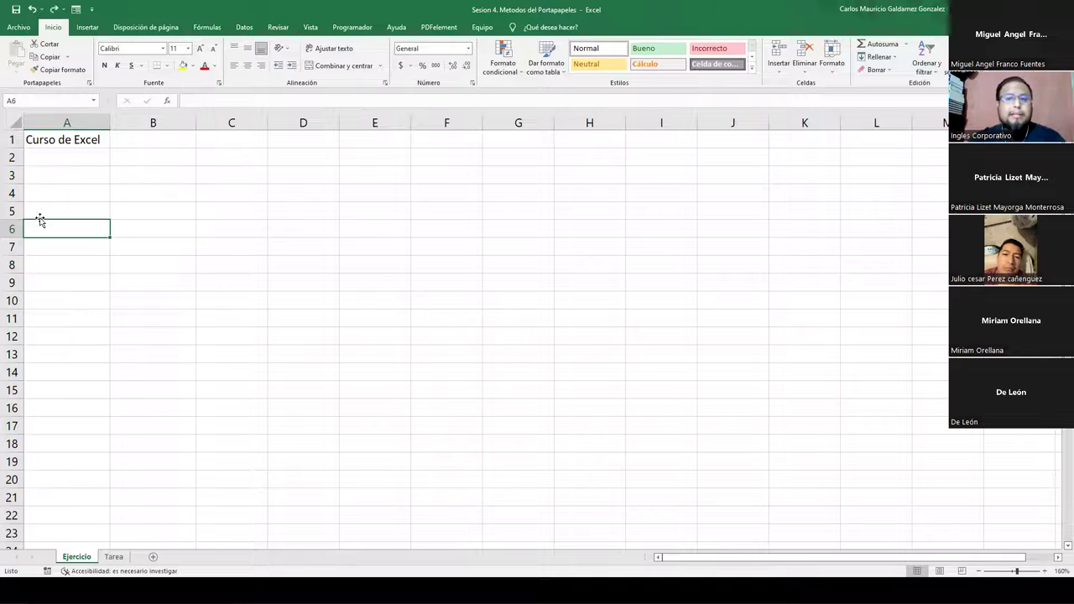
Step: Move the text in A1 to A6 through the clipboard and clear it from A6
{"action": "left_click", "coordinate": [50, 141]}
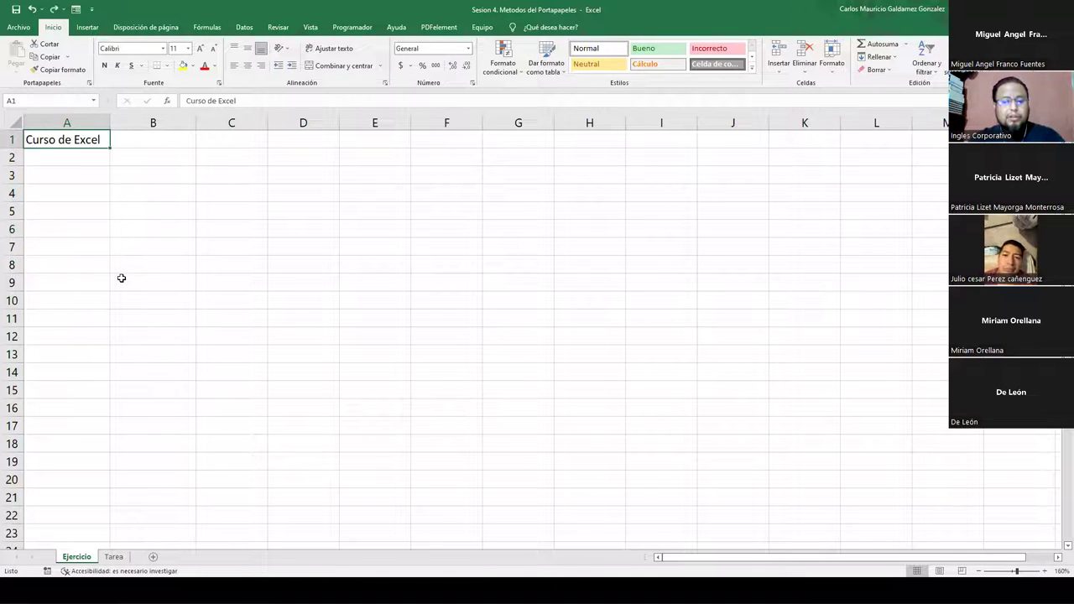
{"action": "key", "text": "ctrl+c"}
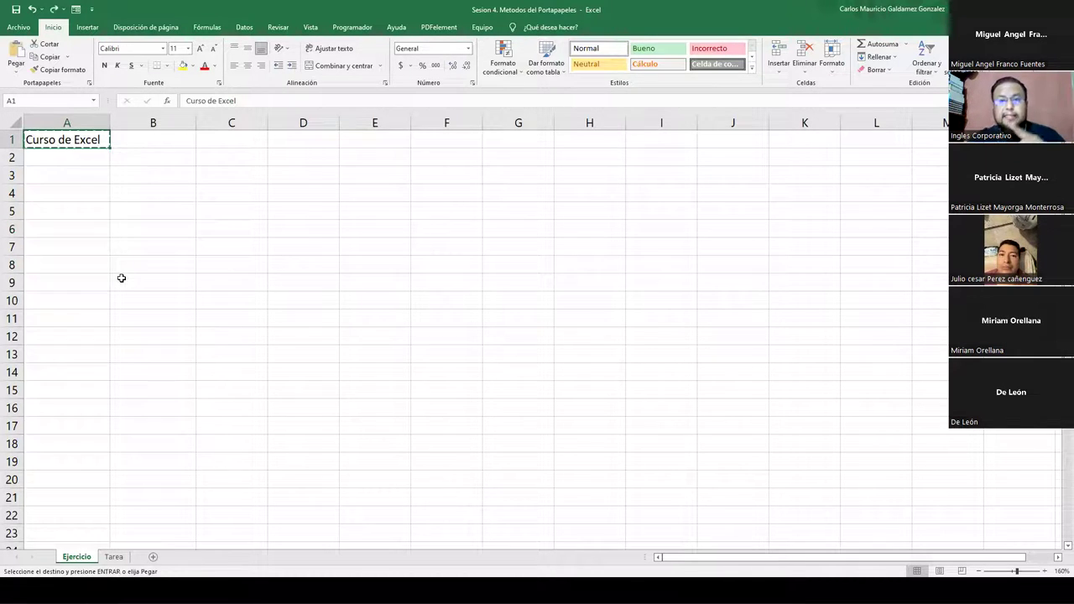
{"action": "left_click", "coordinate": [63, 227]}
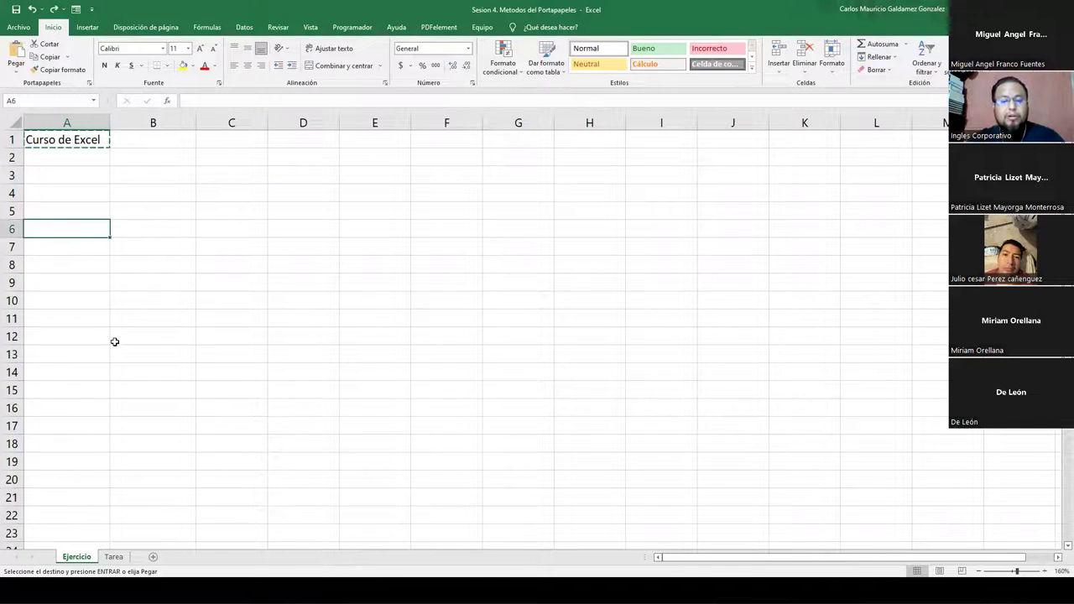
{"action": "key", "text": "ctrl+v"}
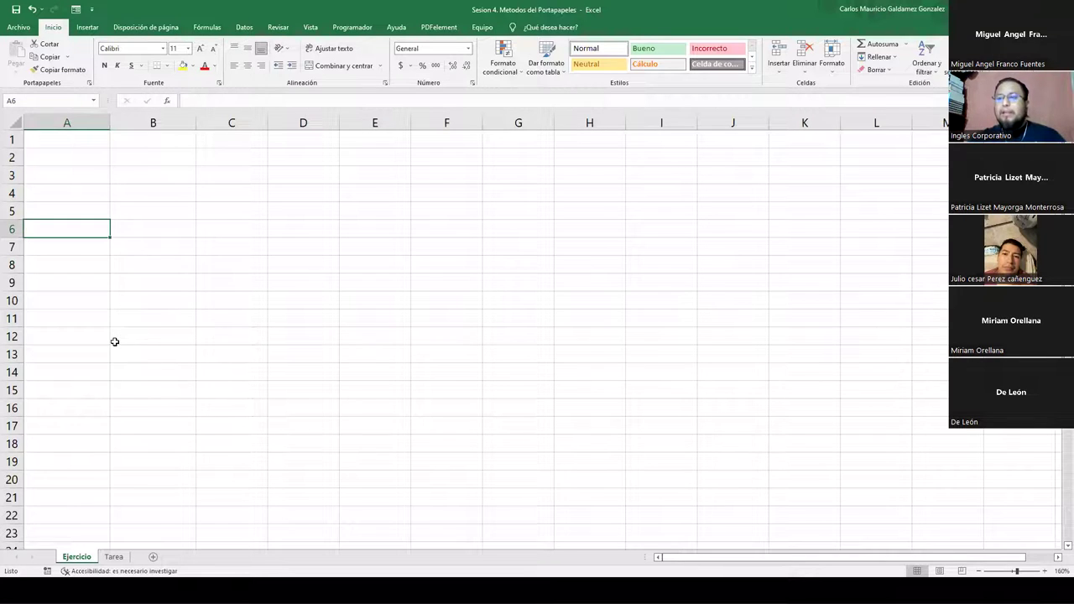
Step: Paste the formatted currency amounts from B29:B34 into the range starting at cell A1
{"action": "scroll", "coordinate": [163, 370], "scroll_direction": "down", "scroll_amount": 5}
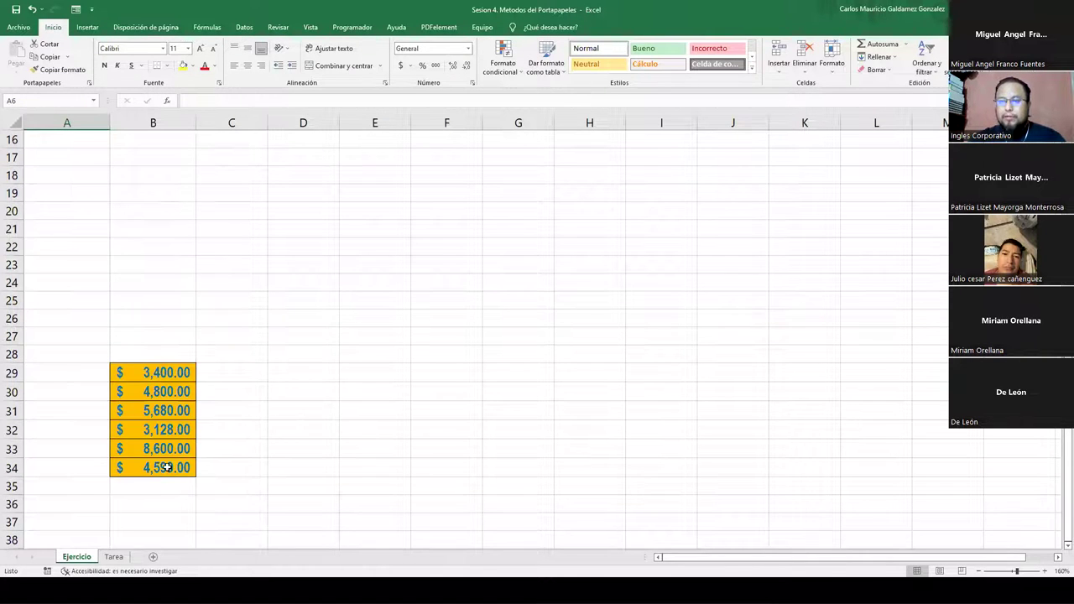
{"action": "left_click_drag", "start_coordinate": [153, 373], "coordinate": [166, 467]}
{"action": "key", "text": "ctrl+c"}
{"action": "scroll", "coordinate": [98, 266], "scroll_direction": "up", "scroll_amount": 5}
{"action": "left_click", "coordinate": [88, 147]}
{"action": "key", "text": "Return"}
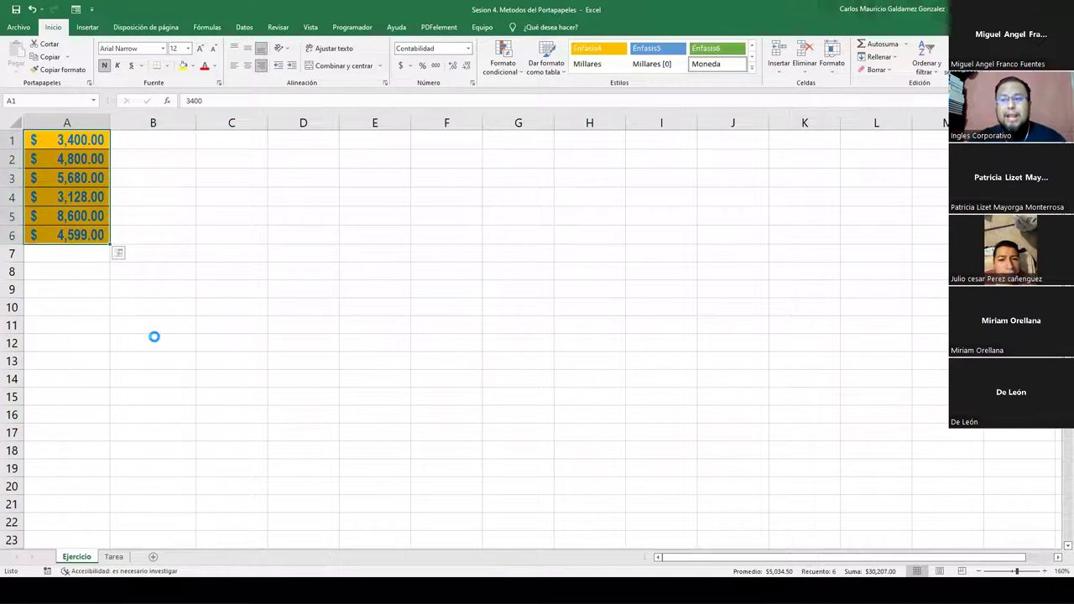
{"action": "scroll", "coordinate": [201, 350], "scroll_direction": "up", "scroll_amount": 3}
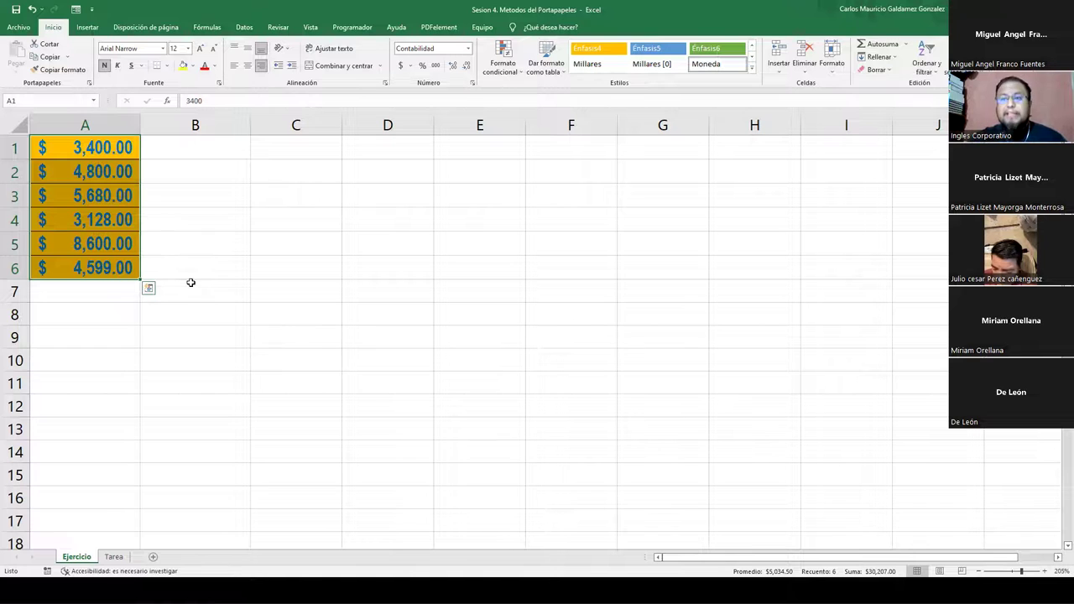
Step: Examine the fill colour, font colour, borders and font settings of the amounts in A1:A6
{"action": "left_click_drag", "start_coordinate": [53, 147], "coordinate": [67, 267]}
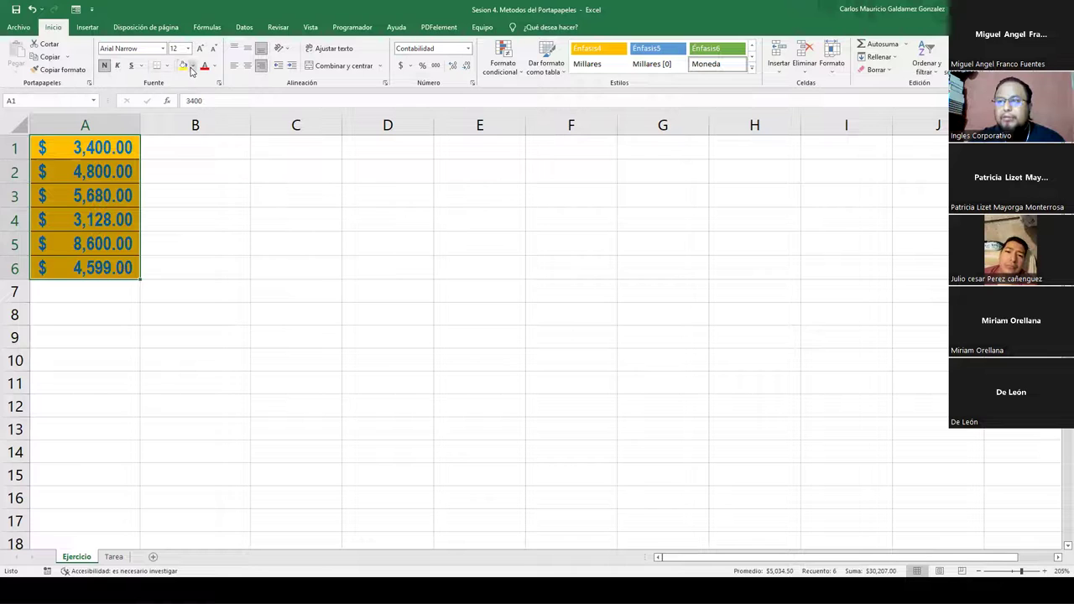
{"action": "left_click", "coordinate": [192, 67]}
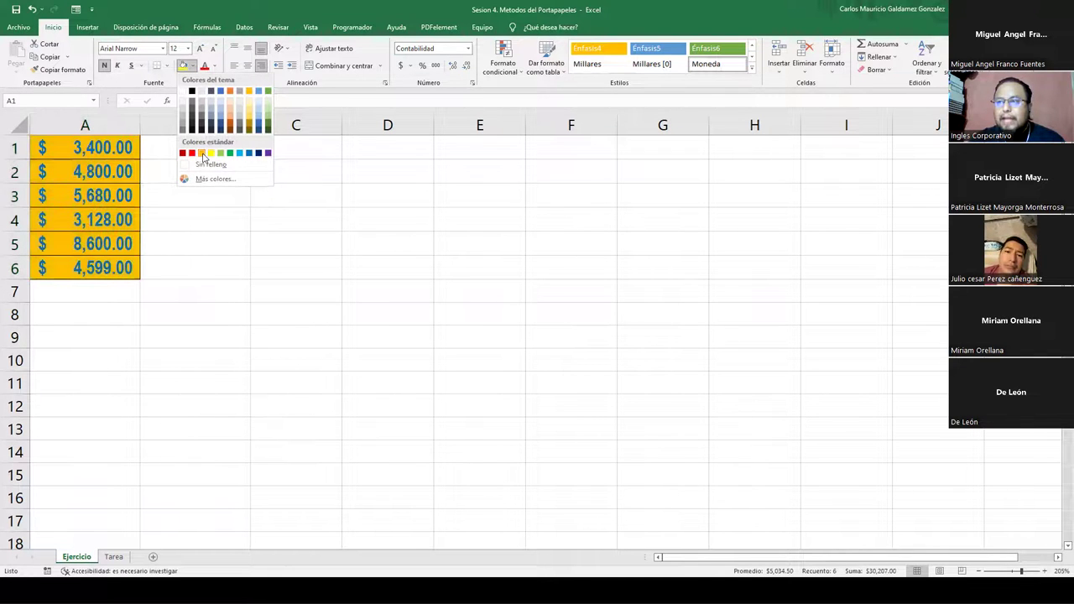
{"action": "left_click", "coordinate": [215, 65]}
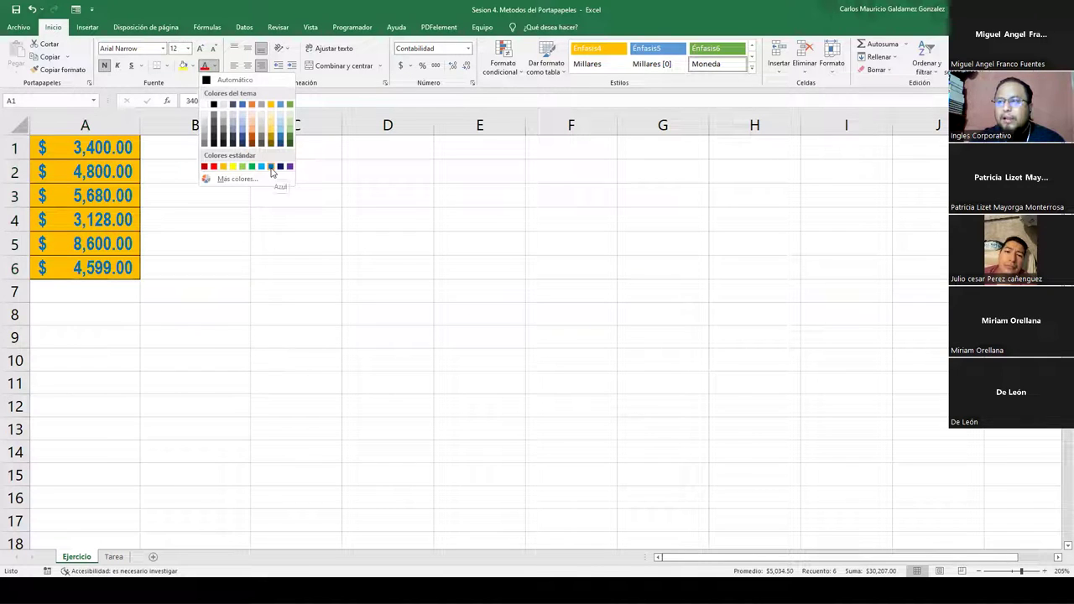
{"action": "key", "text": "Escape"}
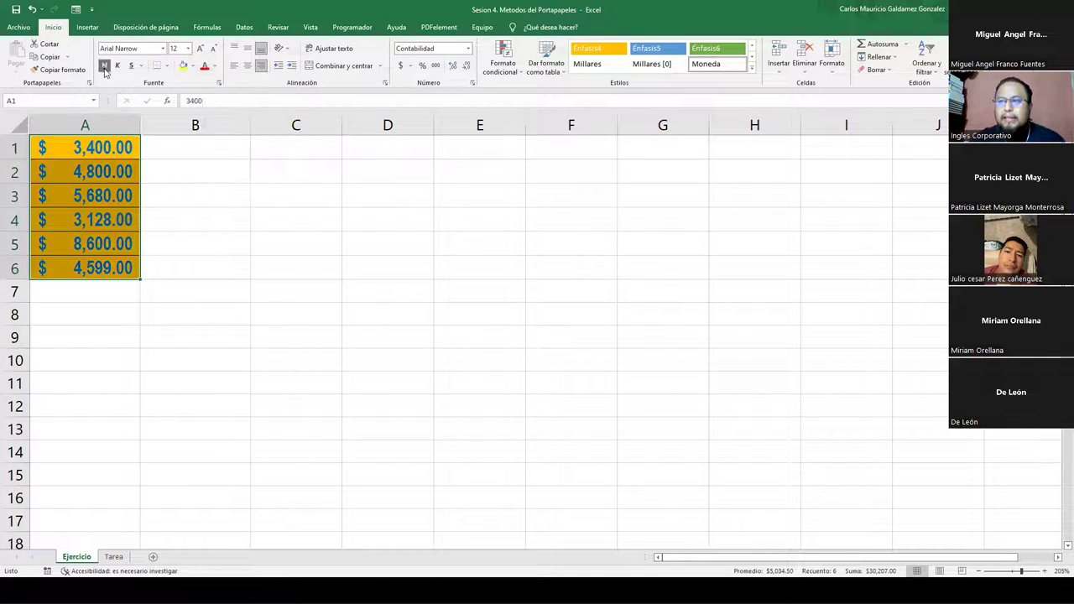
{"action": "left_click", "coordinate": [166, 66]}
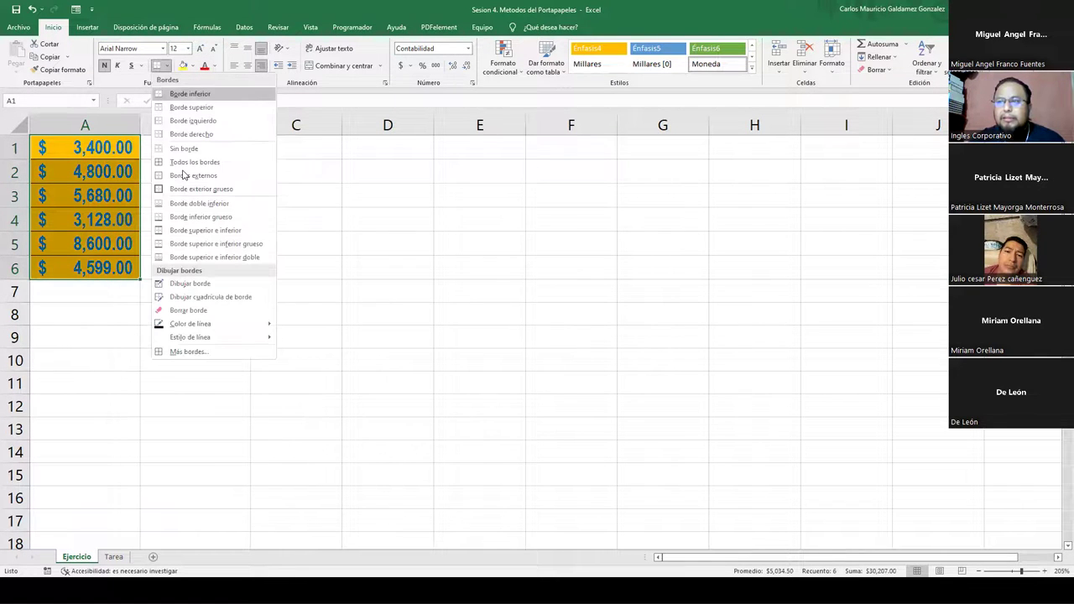
{"action": "left_click", "coordinate": [144, 49]}
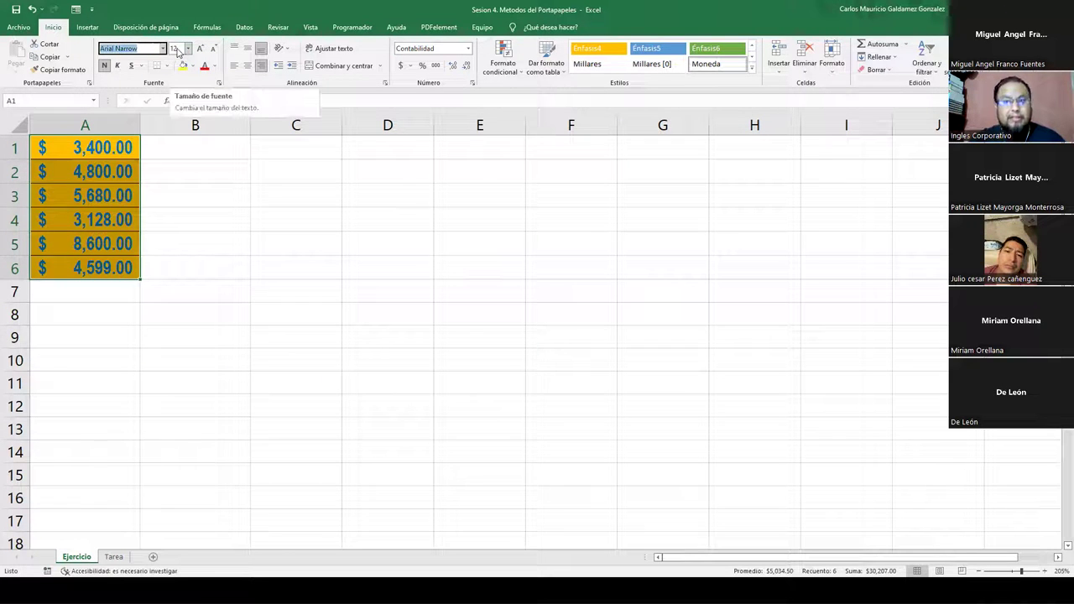
{"action": "left_click", "coordinate": [44, 223]}
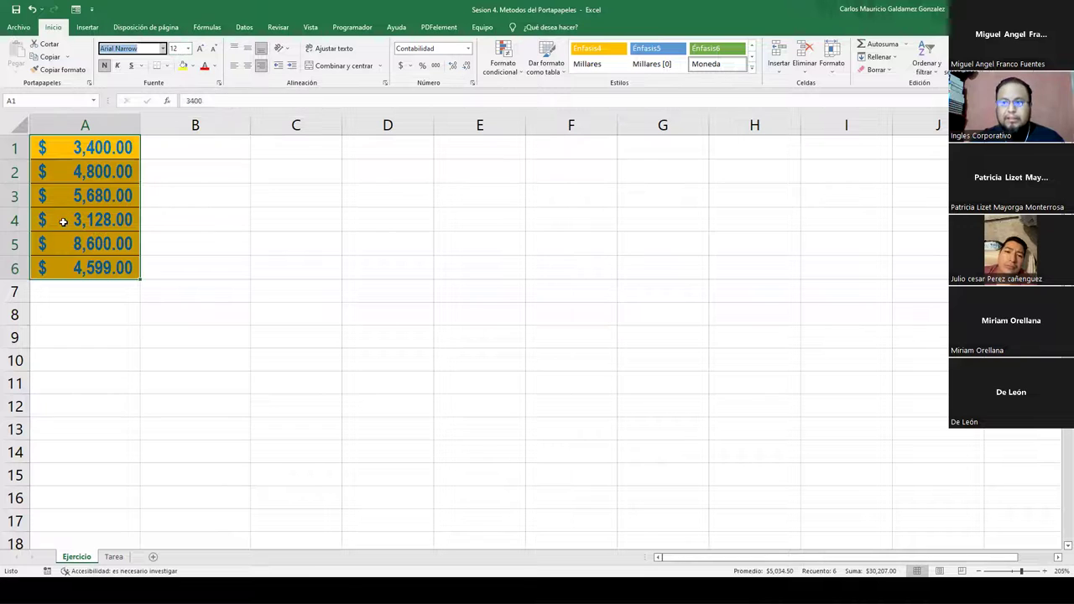
Step: Copy the amounts in A1:A6 and paste only their formatting into the range starting at D1
{"action": "left_click_drag", "start_coordinate": [58, 151], "coordinate": [71, 257]}
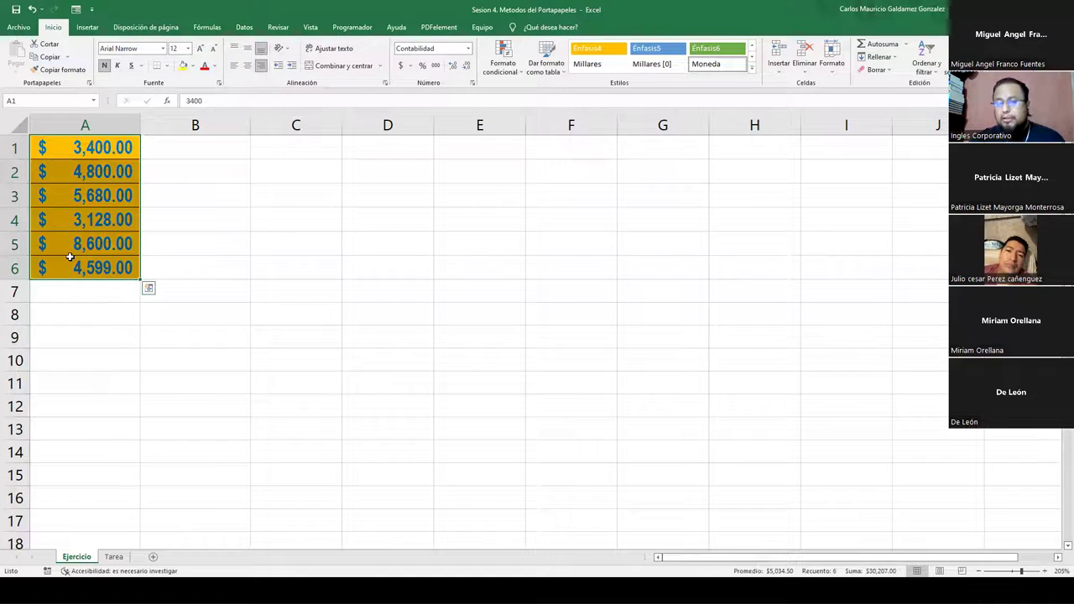
{"action": "left_click", "coordinate": [48, 56]}
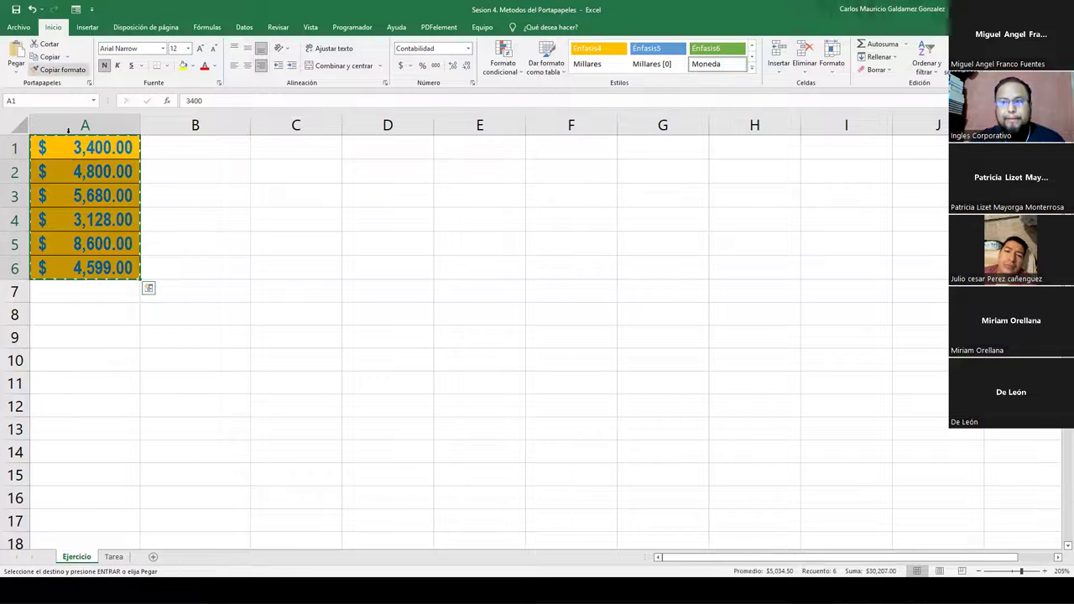
{"action": "left_click", "coordinate": [363, 149]}
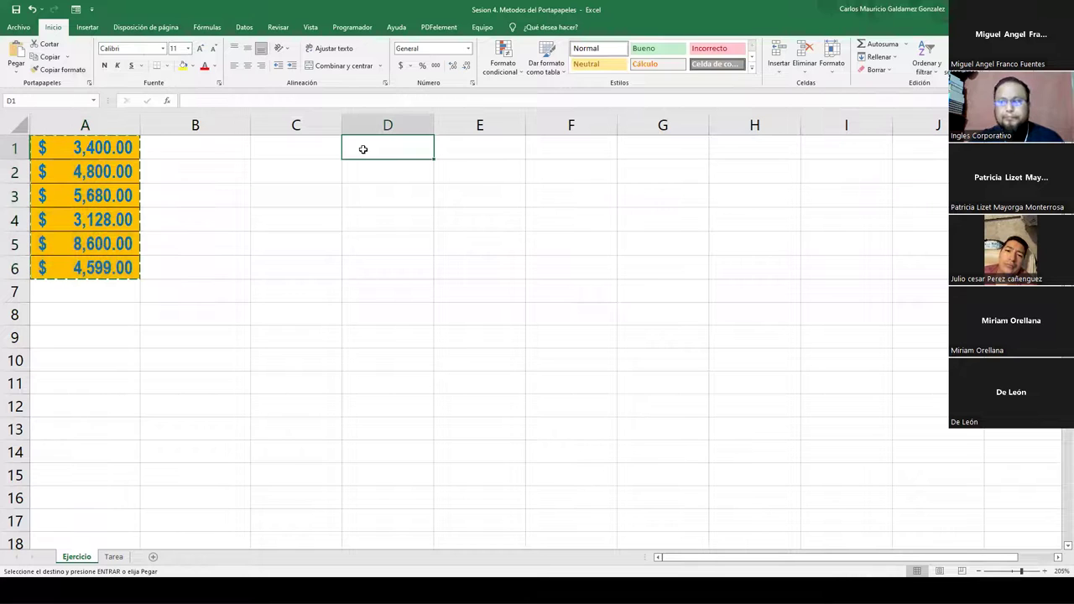
{"action": "right_click", "coordinate": [363, 150]}
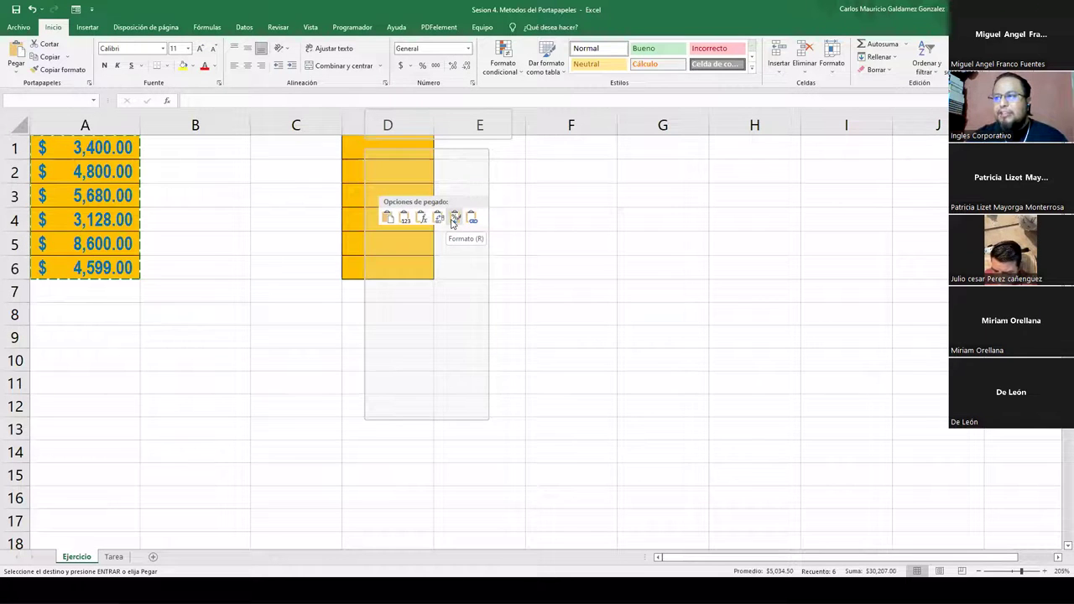
{"action": "left_click", "coordinate": [452, 220]}
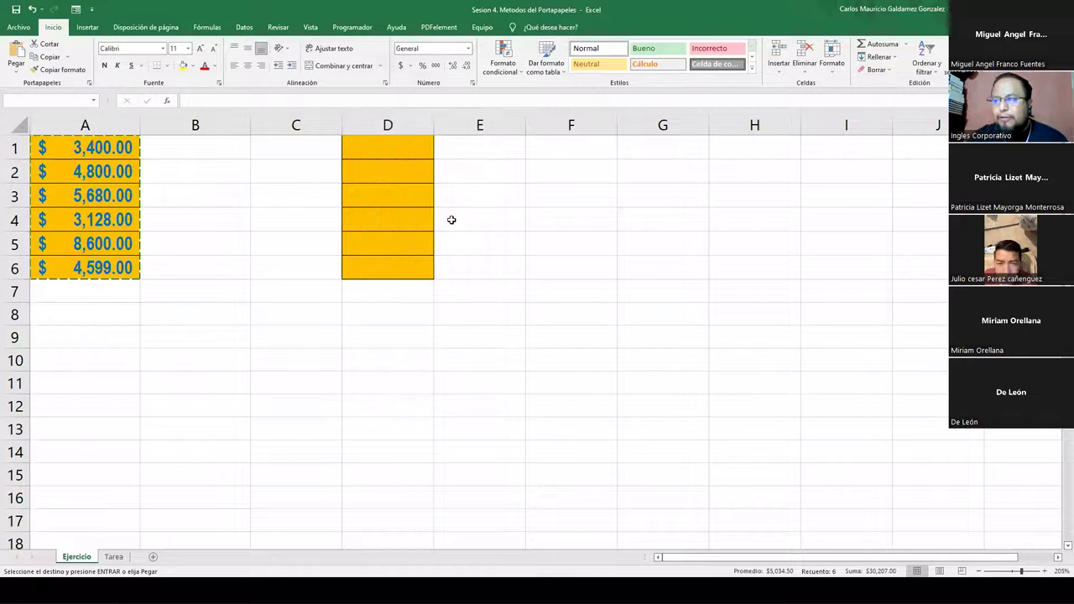
Step: Enter "Vendedor 1" in D1 and "Vendedor 2" in both D2 and D3
{"action": "left_click", "coordinate": [385, 148]}
{"action": "type", "text": "Vendedor"}
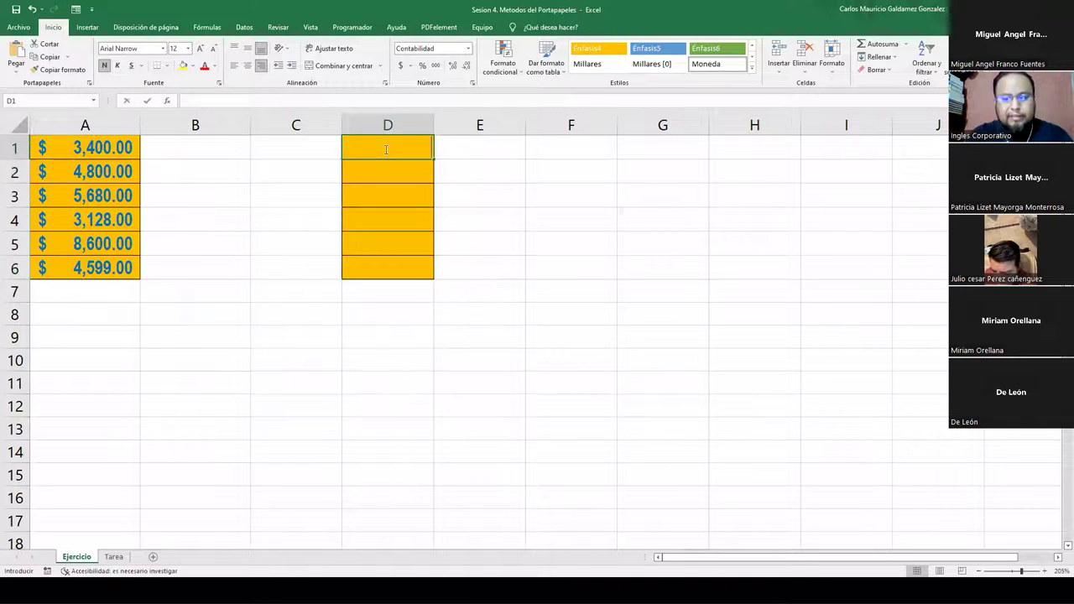
{"action": "type", "text": " 1"}
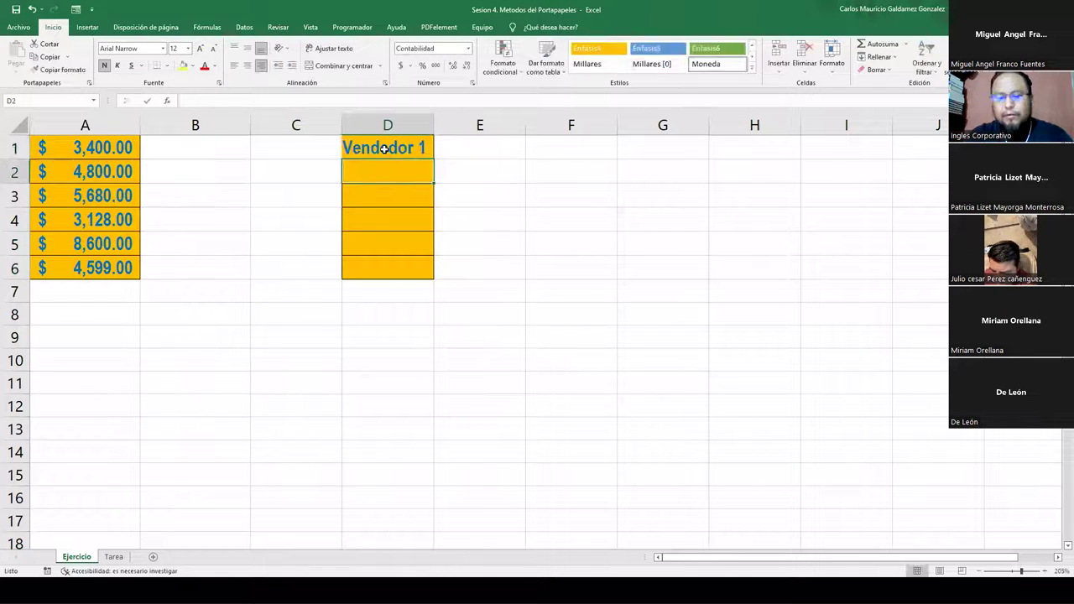
{"action": "key", "text": "Return"}
{"action": "type", "text": "Vendedor 2"}
{"action": "key", "text": "Return"}
{"action": "type", "text": "Vendedor 2"}
{"action": "key", "text": "Return"}
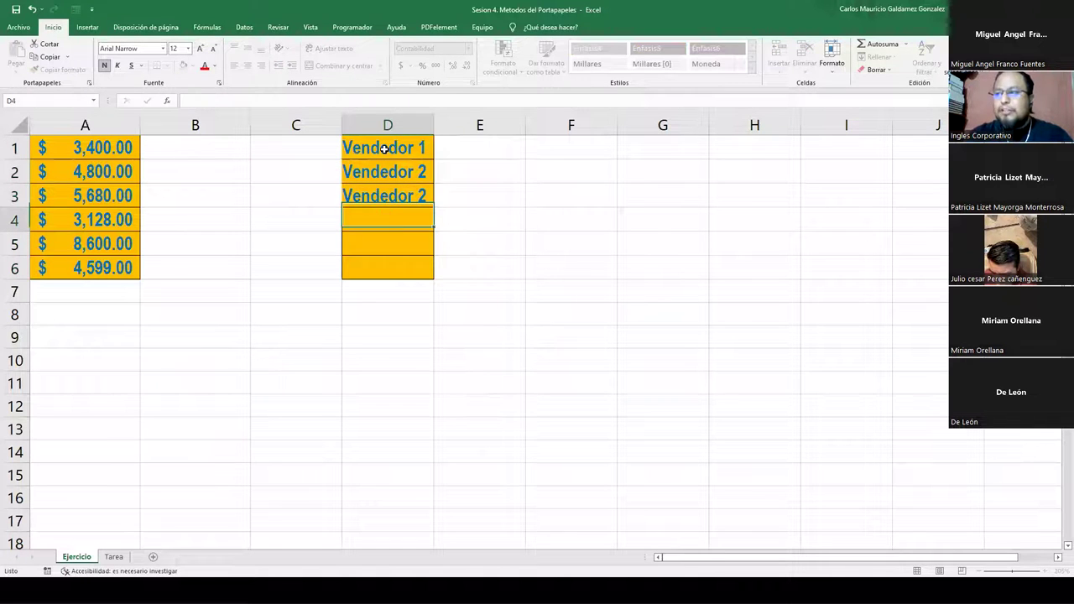
Step: Change the label in D3 to "Vendedor 3" and extend the label series down to "Vendedor 6" in D6
{"action": "key", "text": "Up"}
{"action": "key", "text": "ctrl+c"}
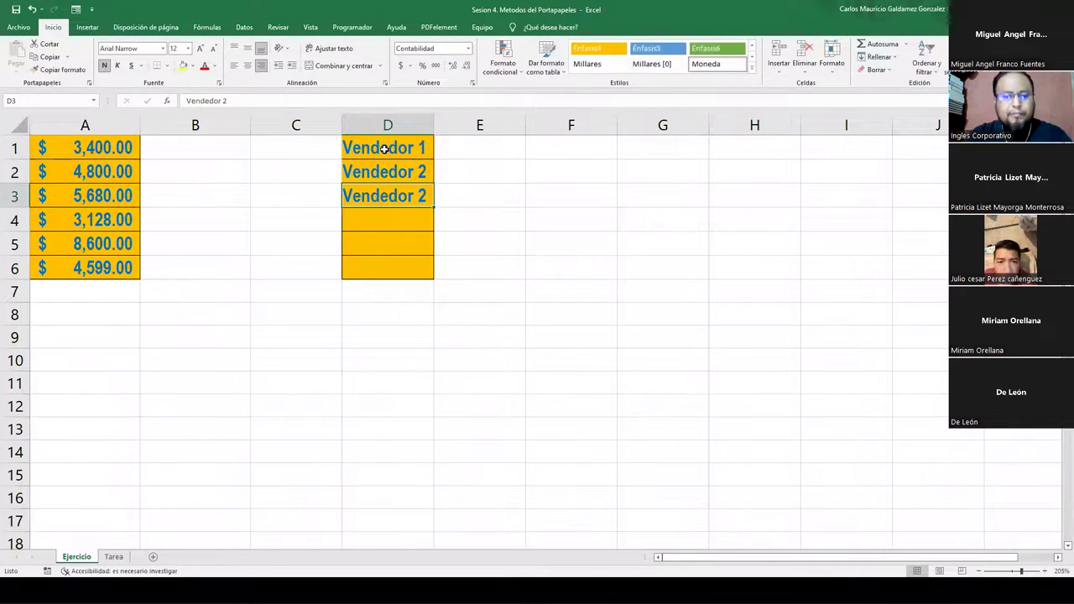
{"action": "key", "text": "F2"}
{"action": "key", "text": "BackSpace"}
{"action": "type", "text": "3"}
{"action": "key", "text": "Return"}
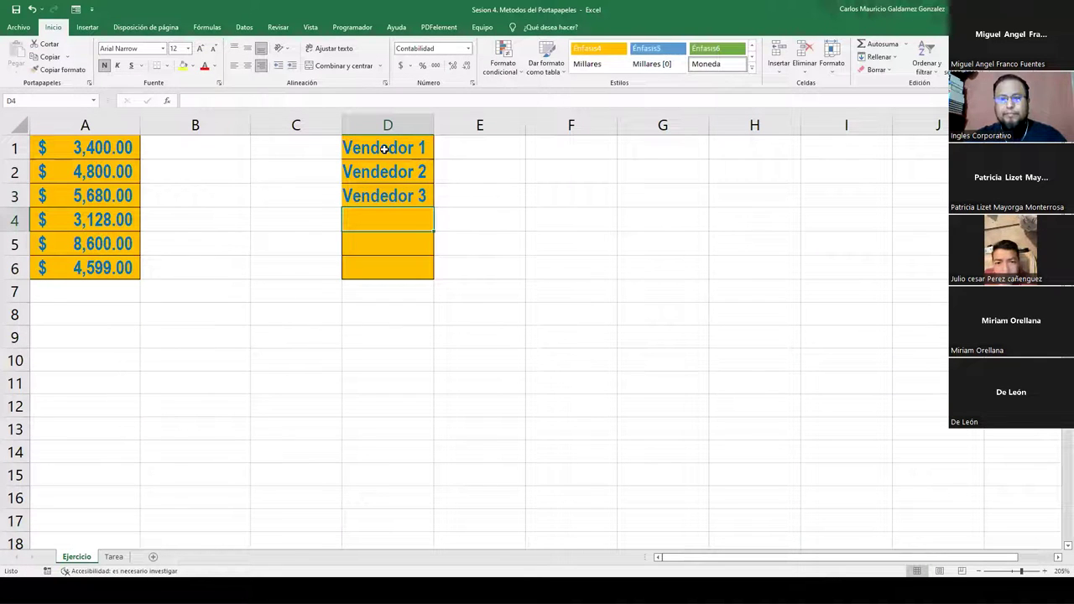
{"action": "left_click", "coordinate": [402, 170]}
{"action": "left_click_drag", "start_coordinate": [386, 148], "coordinate": [412, 262]}
Step: Clear the labels from D1:D6 and enter the amounts 150, 200, 225, 315, 375 and 400 in those cells
{"action": "left_click_drag", "start_coordinate": [386, 147], "coordinate": [383, 269]}
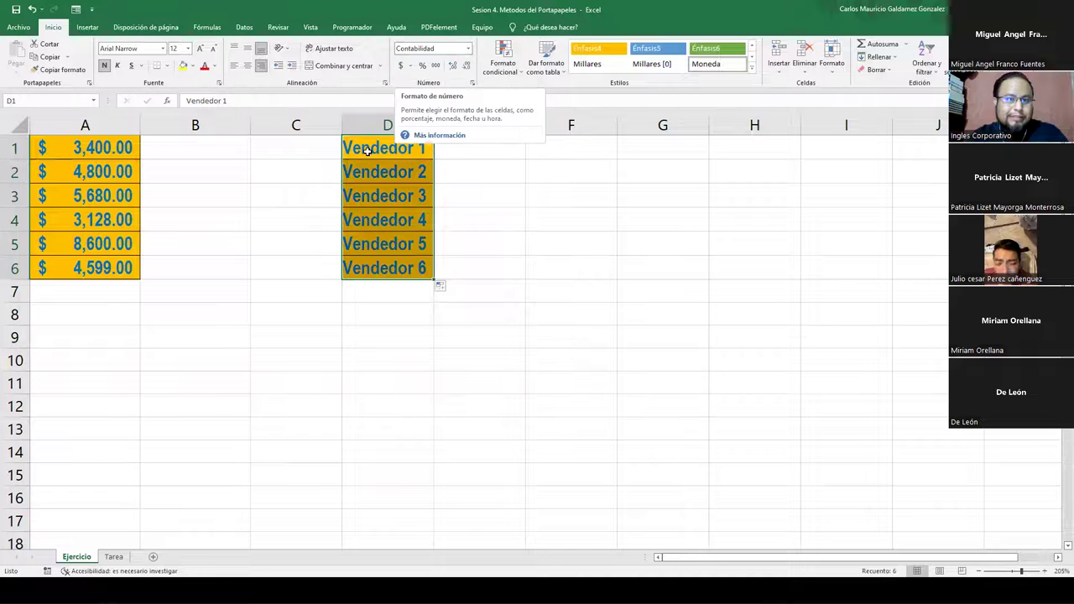
{"action": "key", "text": "Delete"}
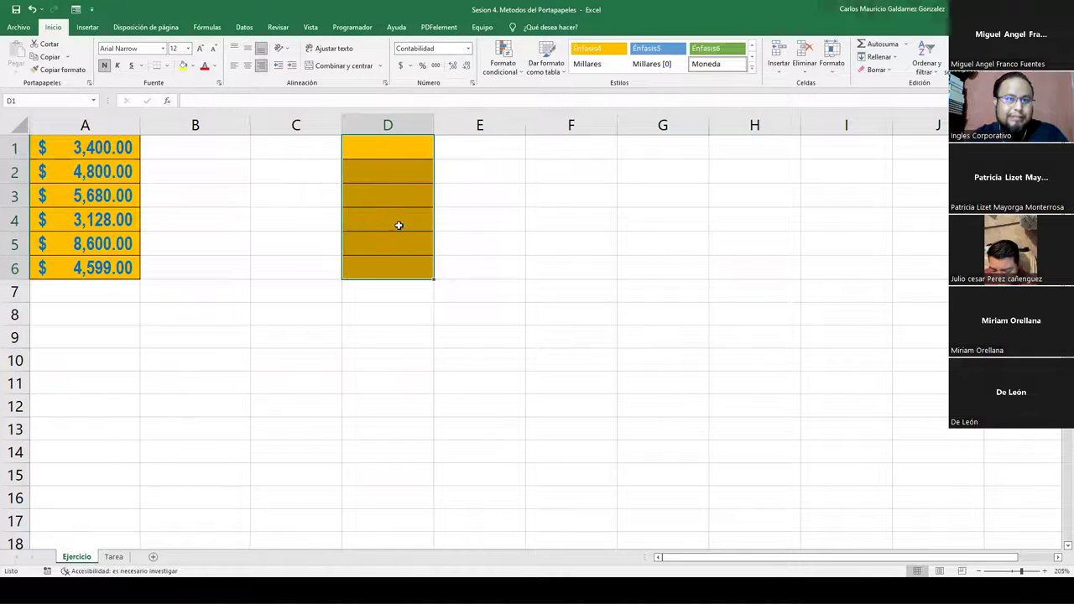
{"action": "left_click", "coordinate": [406, 148]}
{"action": "type", "text": "150"}
{"action": "key", "text": "Return"}
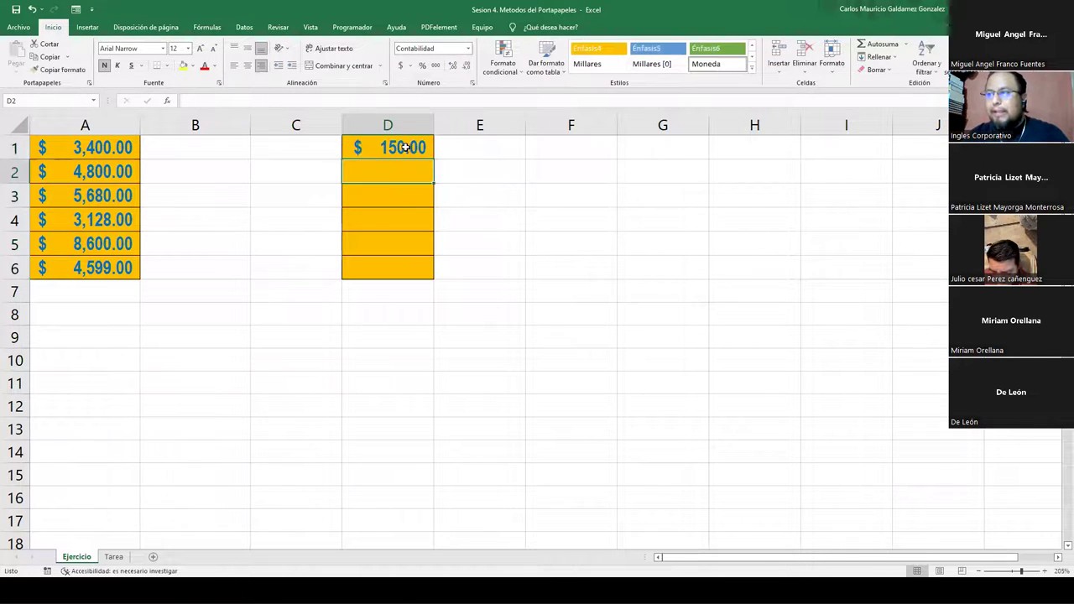
{"action": "type", "text": "200"}
{"action": "key", "text": "Return"}
{"action": "type", "text": "225"}
{"action": "key", "text": "Return"}
{"action": "type", "text": "315"}
{"action": "key", "text": "Return"}
{"action": "type", "text": "375"}
{"action": "key", "text": "Return"}
{"action": "type", "text": "400"}
{"action": "key", "text": "Return"}
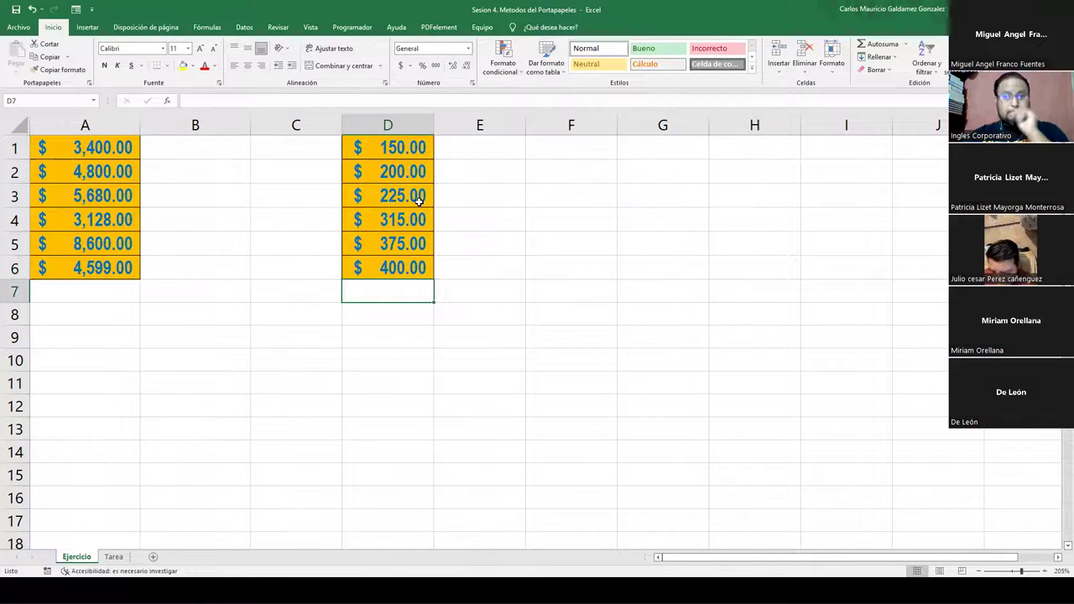
Step: Copy the amounts in A1:A6 and preview the paste options at F1 without pasting
{"action": "left_click_drag", "start_coordinate": [391, 147], "coordinate": [393, 270]}
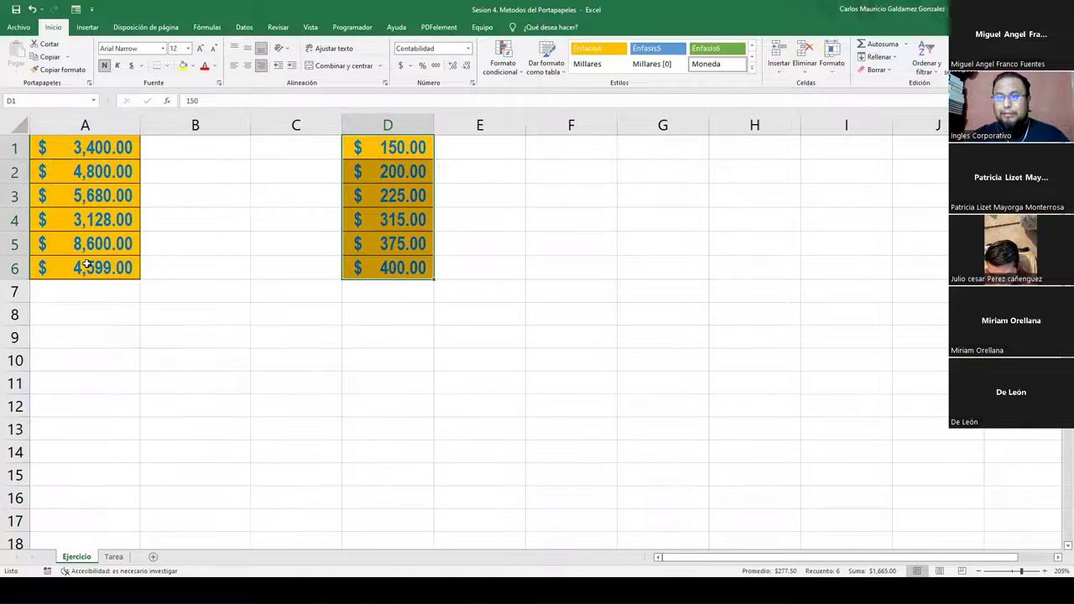
{"action": "key", "text": "ctrl+Left"}
{"action": "key", "text": "ctrl+shift+Down"}
{"action": "key", "text": "ctrl+c"}
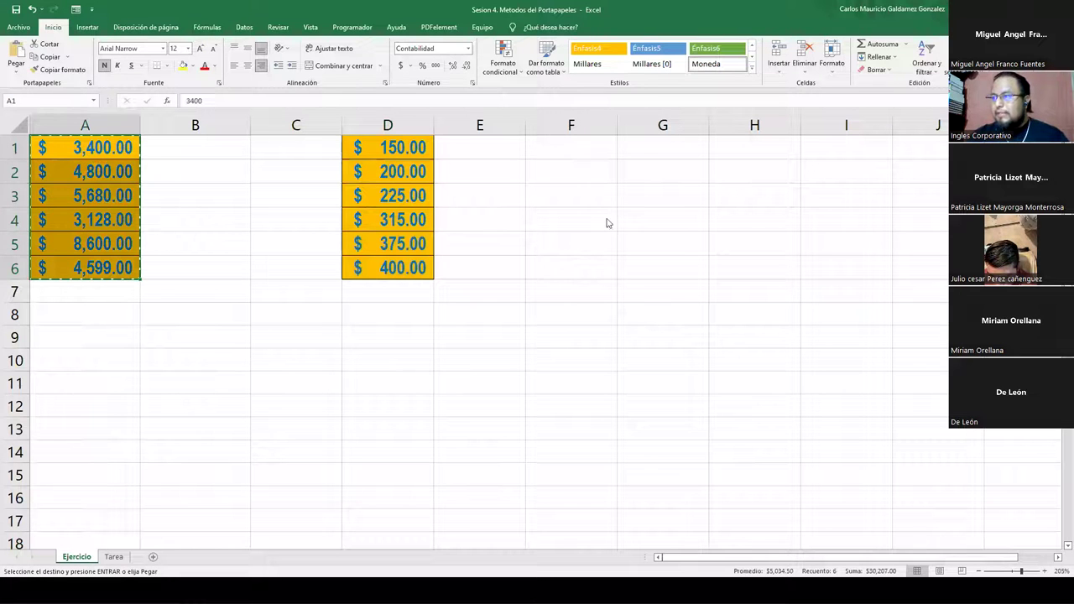
{"action": "right_click", "coordinate": [555, 154]}
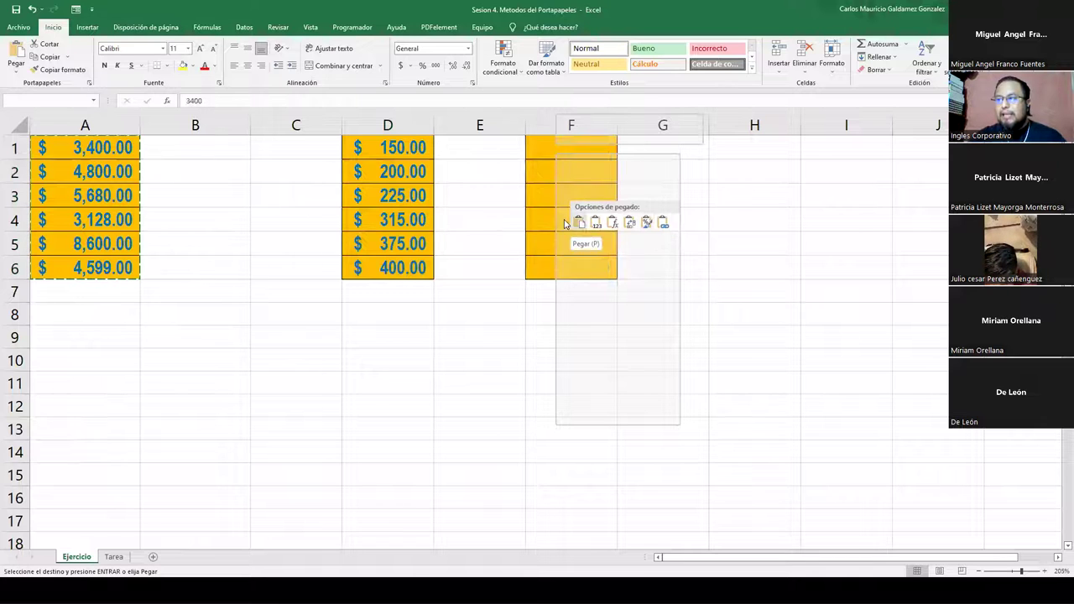
{"action": "left_click", "coordinate": [348, 335]}
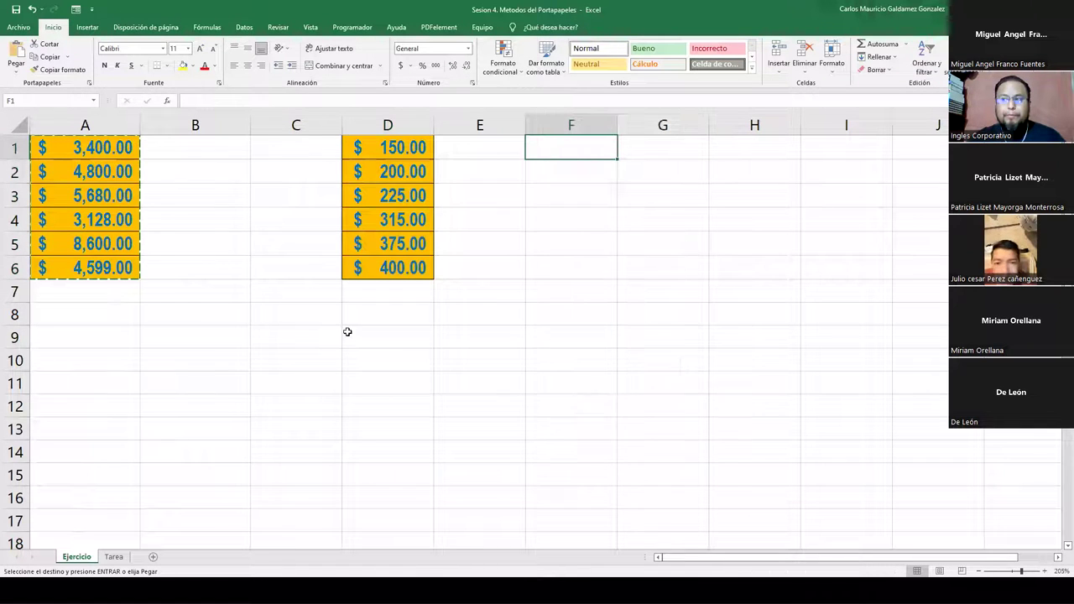
Step: Move the amounts from D1:D6 to C1:C6 and remove them from column C together with their formatting
{"action": "left_click_drag", "start_coordinate": [383, 151], "coordinate": [307, 276]}
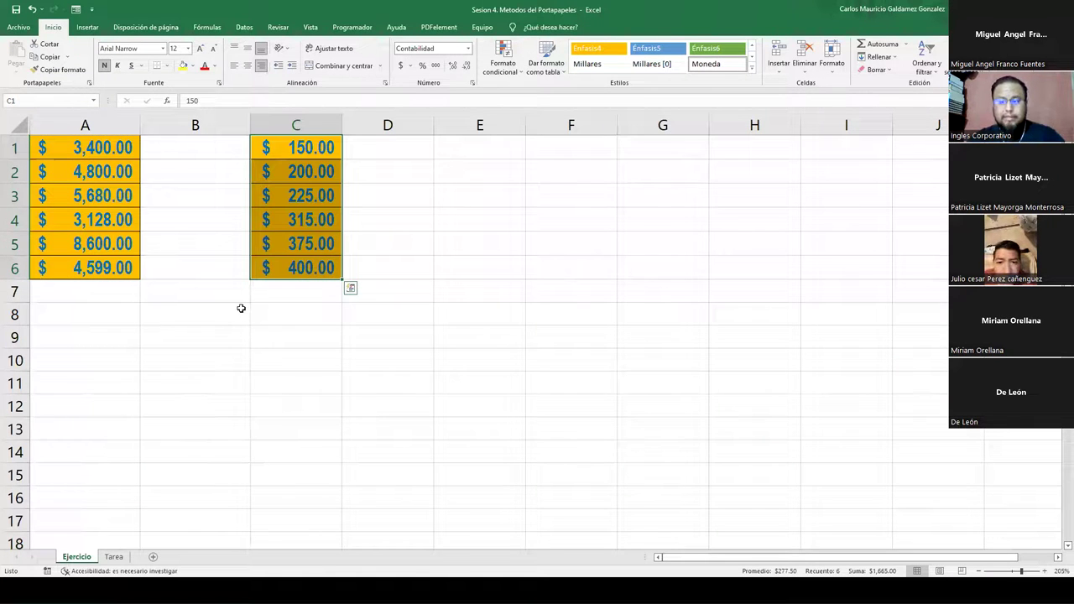
{"action": "right_click", "coordinate": [289, 125]}
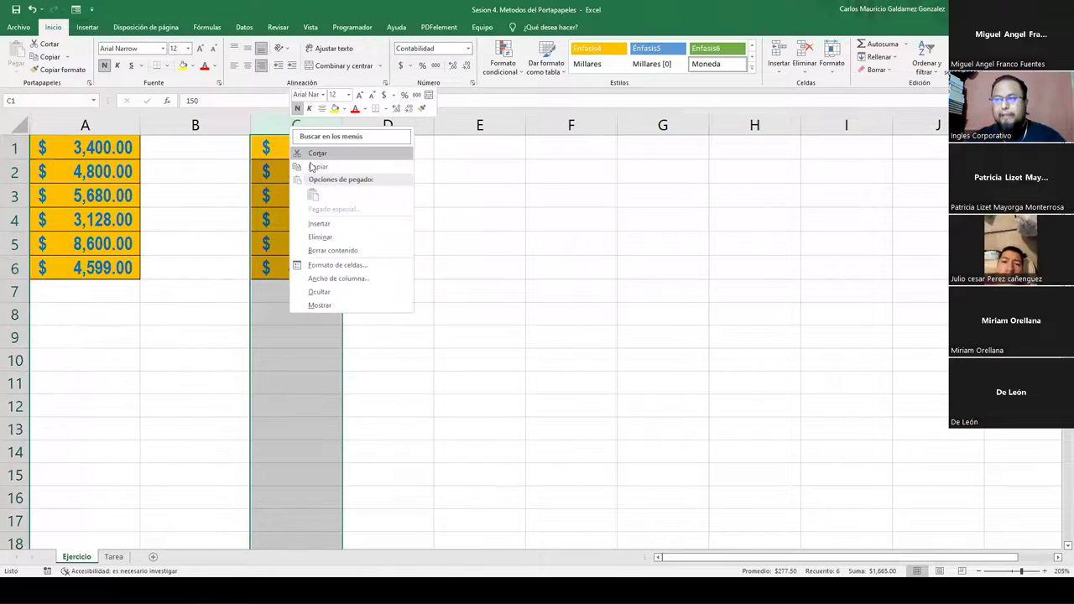
{"action": "left_click", "coordinate": [322, 254]}
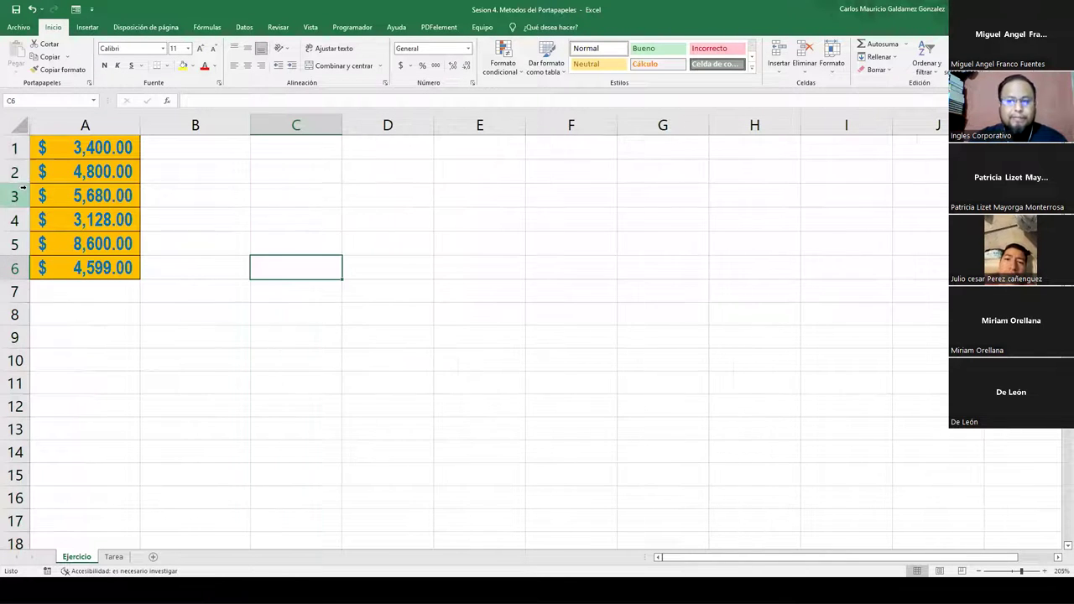
Step: Copy the amounts in A1:A6 and paste them with their full formatting into the range starting at C1
{"action": "left_click", "coordinate": [73, 150]}
{"action": "left_click", "coordinate": [101, 267], "text": "shift"}
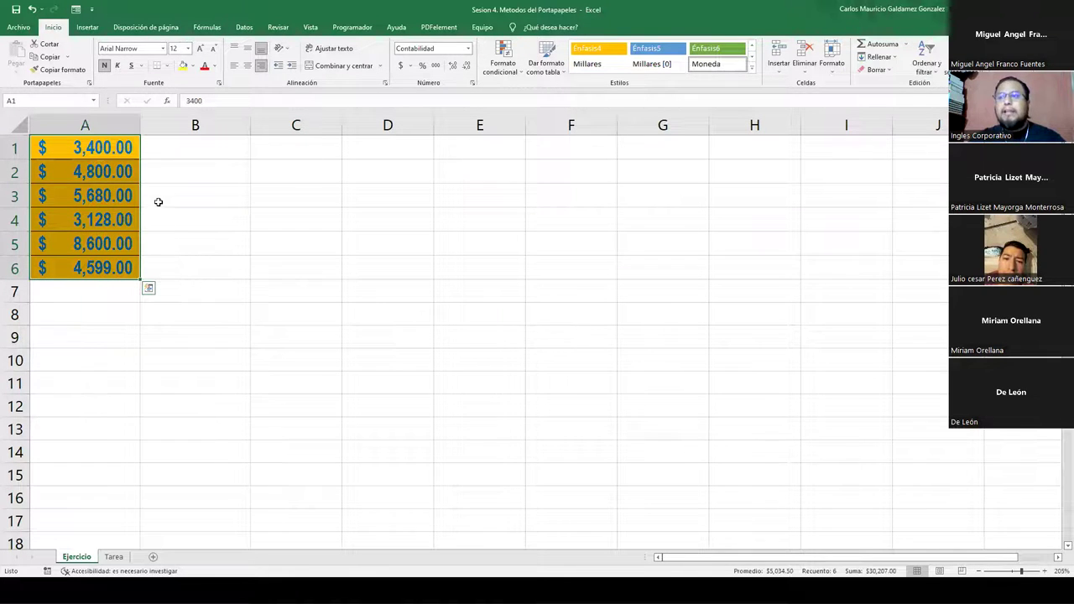
{"action": "right_click", "coordinate": [111, 203]}
{"action": "left_click", "coordinate": [140, 241]}
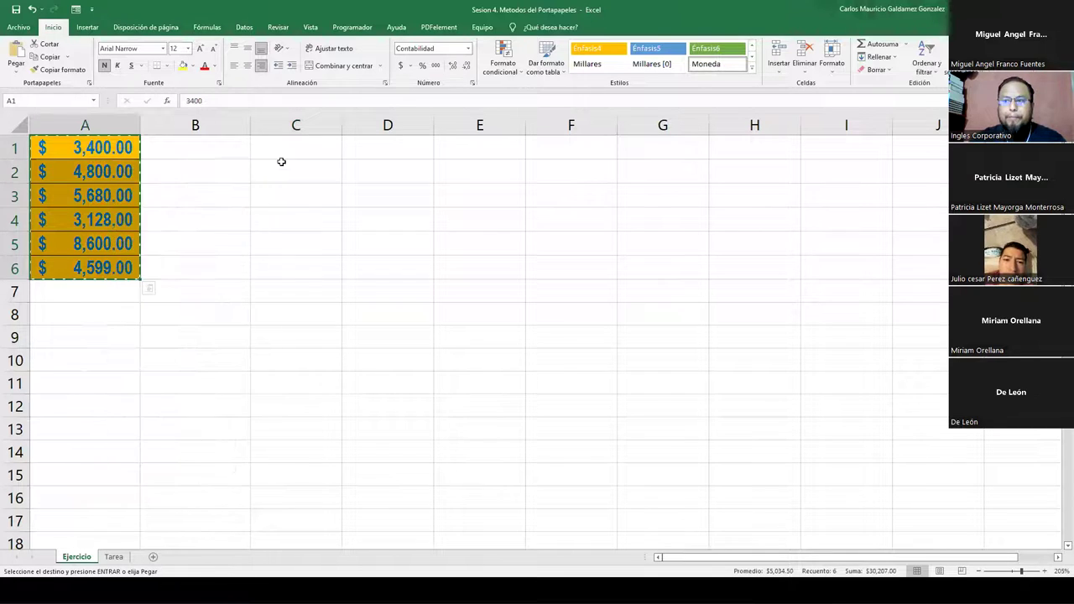
{"action": "left_click", "coordinate": [277, 152]}
{"action": "right_click", "coordinate": [280, 155]}
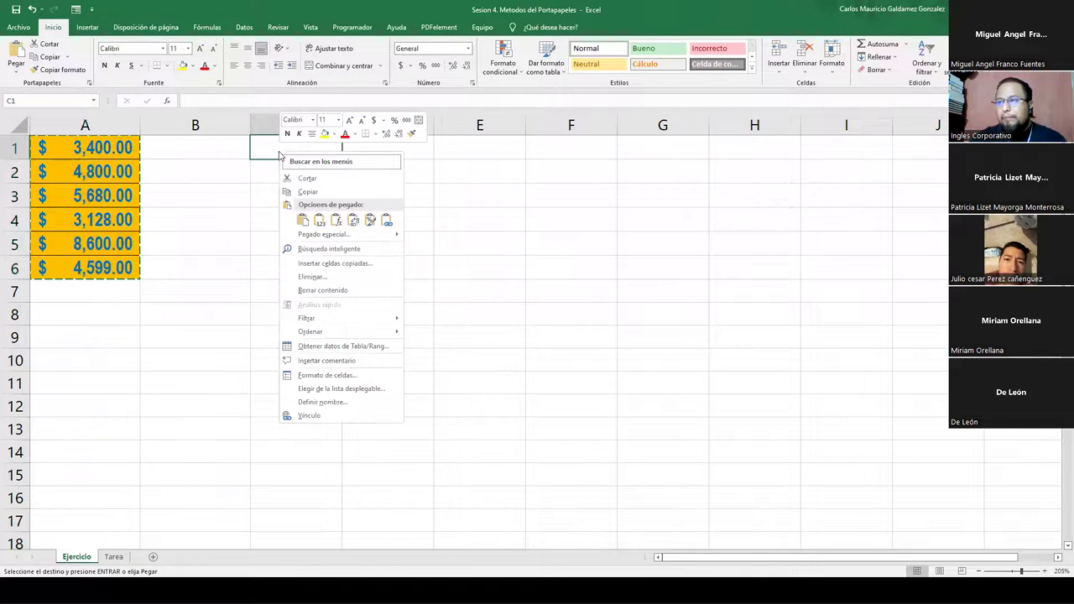
{"action": "left_click", "coordinate": [317, 221]}
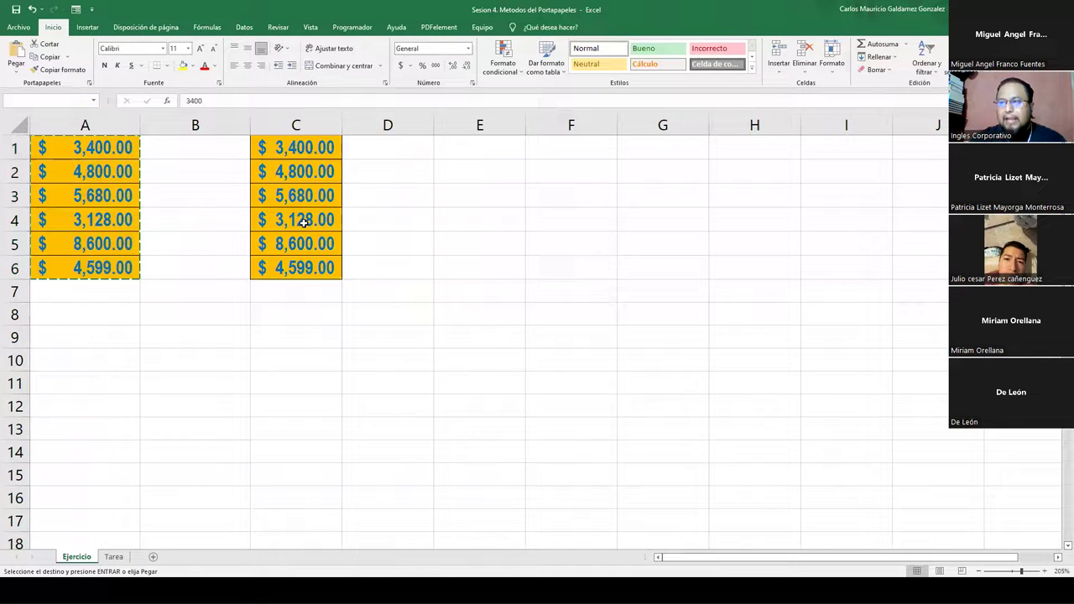
Step: Paste the copied amounts as values only starting at E1 and as formulas starting at G1
{"action": "right_click", "coordinate": [456, 156]}
{"action": "left_click", "coordinate": [495, 230]}
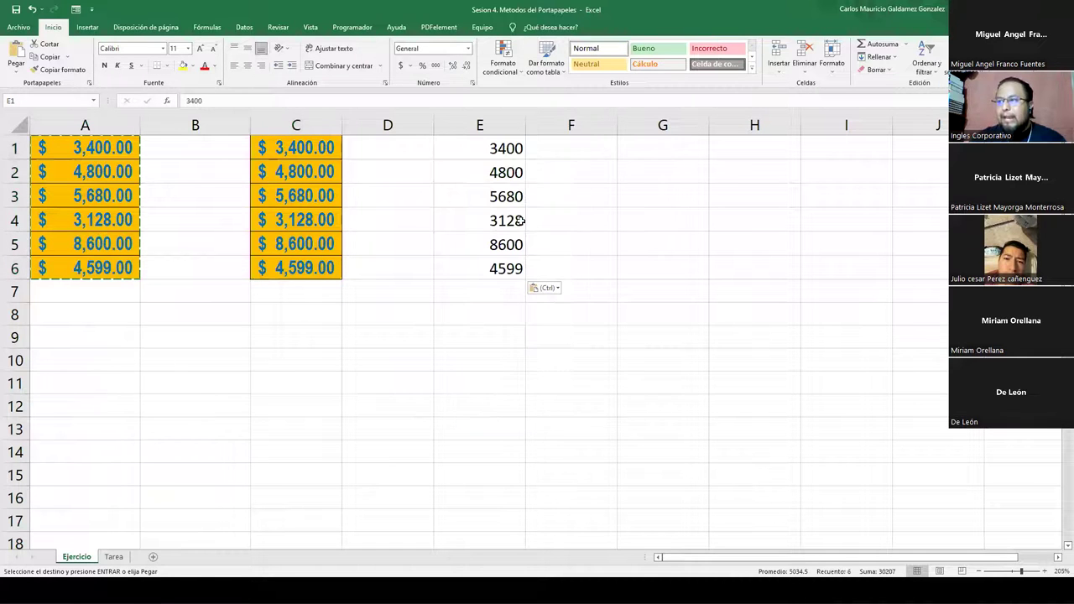
{"action": "right_click", "coordinate": [637, 148]}
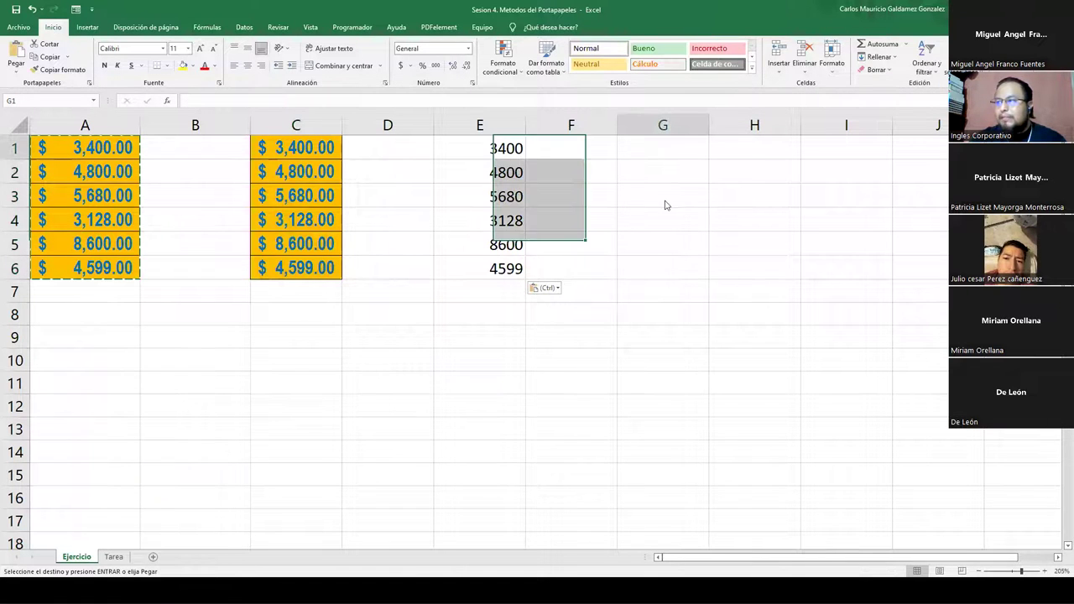
{"action": "left_click", "coordinate": [699, 222]}
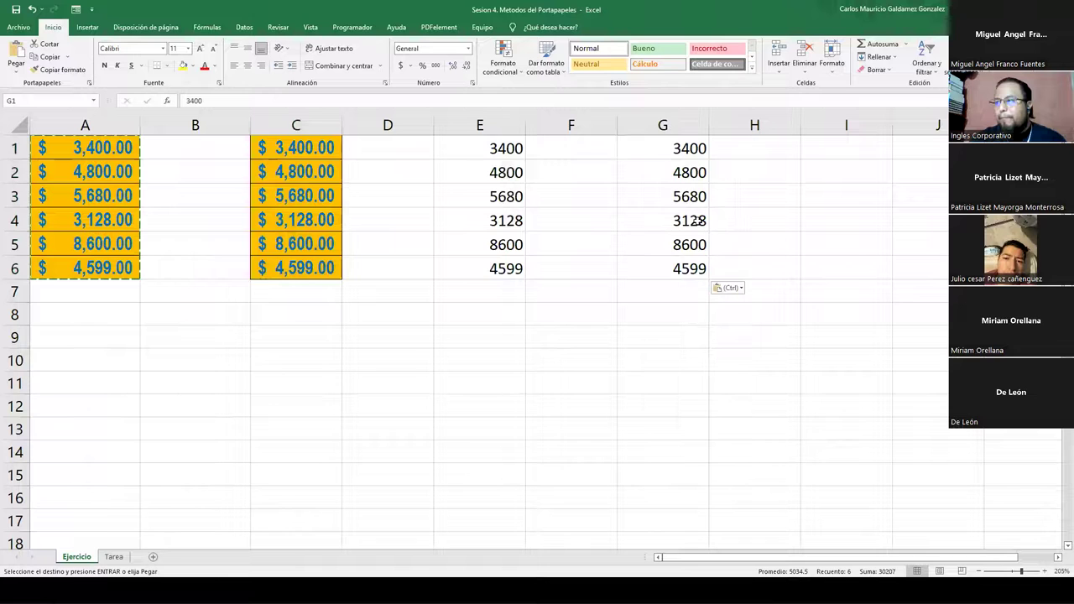
Step: Paste the copied amounts transposed along row 9 from C9, and only their formatting into C11:C16
{"action": "right_click", "coordinate": [278, 343]}
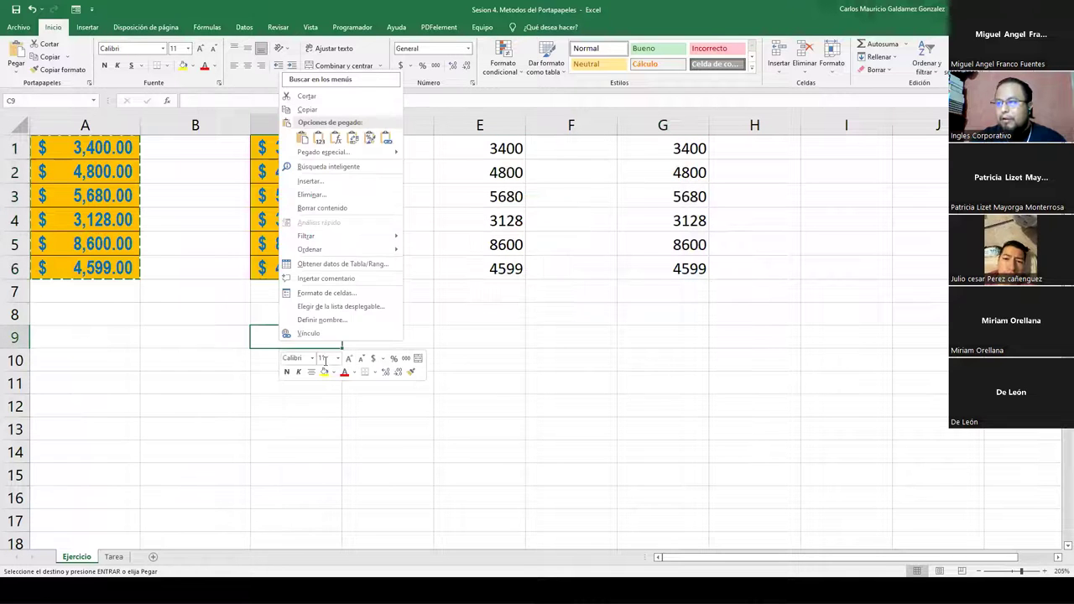
{"action": "left_click", "coordinate": [352, 137]}
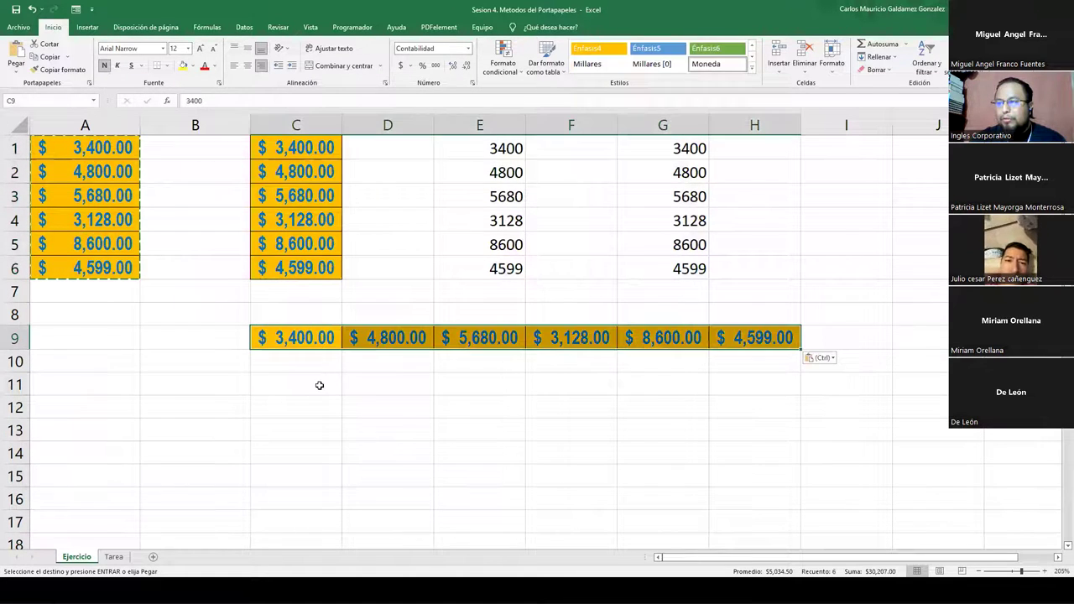
{"action": "left_click_drag", "start_coordinate": [278, 398], "coordinate": [277, 387]}
{"action": "right_click", "coordinate": [278, 387]}
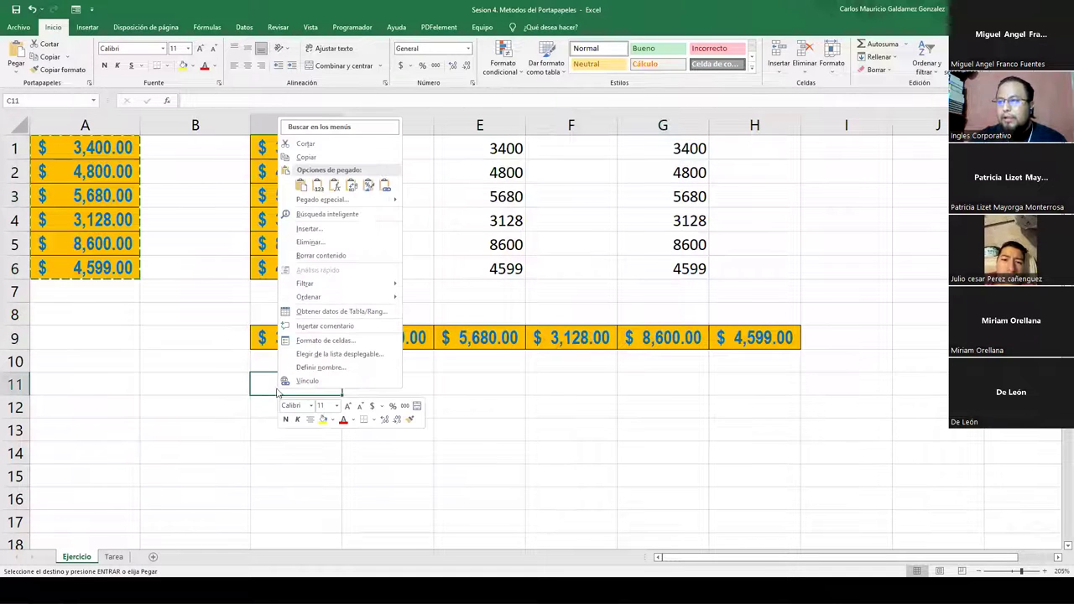
{"action": "left_click", "coordinate": [367, 188]}
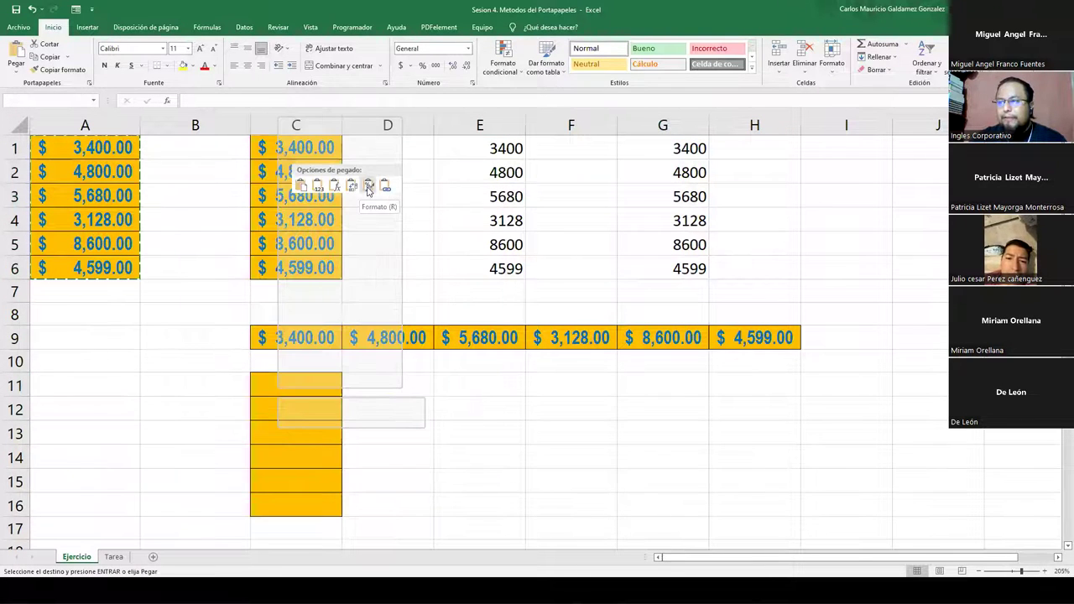
Step: Paste the copied amounts into E11:E16 as links to the source cells in column A
{"action": "right_click", "coordinate": [456, 391]}
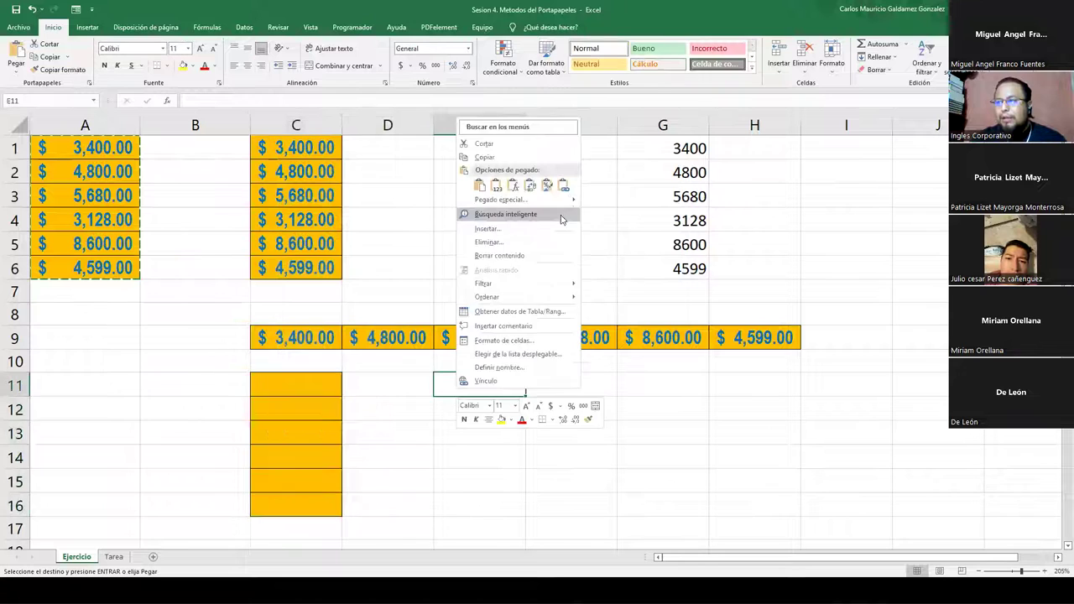
{"action": "left_click", "coordinate": [562, 187]}
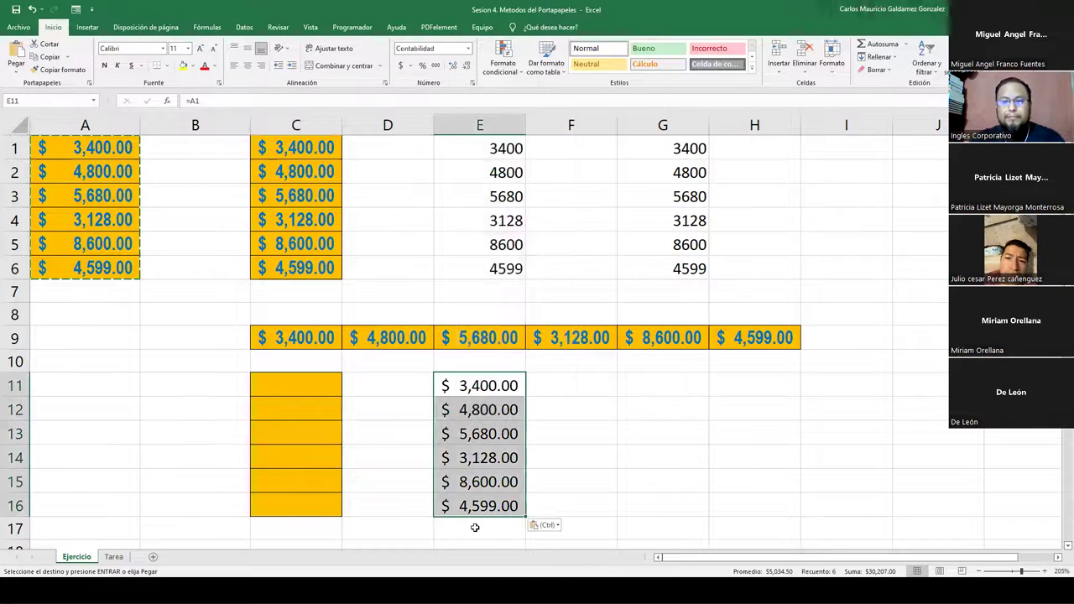
{"action": "left_click", "coordinate": [302, 404]}
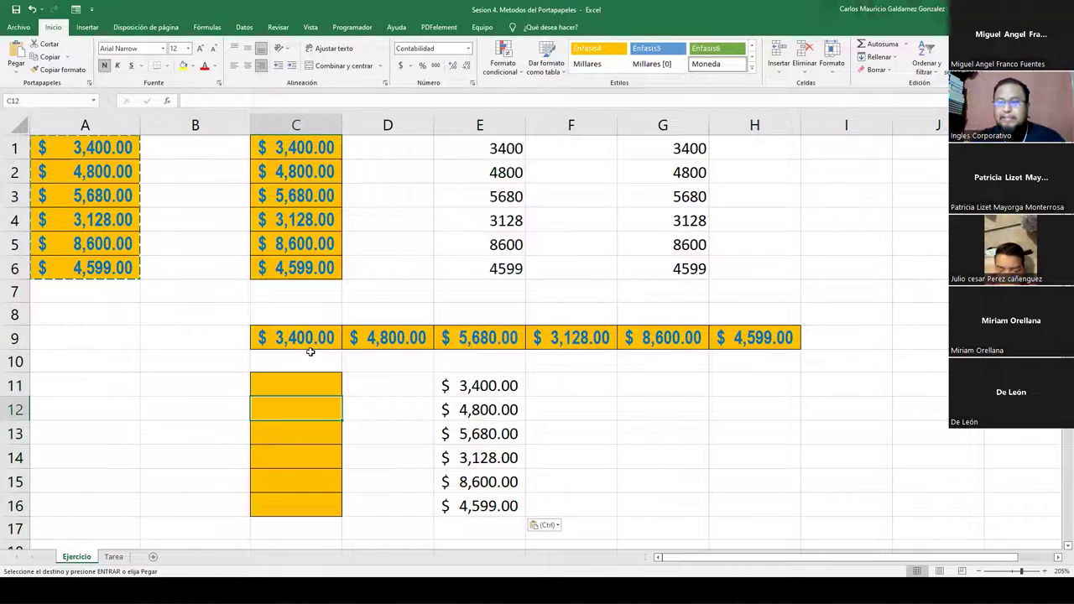
Step: Copy the amounts in C9:H9 and paste them transposed down column I from I1, ending copy mode
{"action": "left_click_drag", "start_coordinate": [279, 338], "coordinate": [722, 337]}
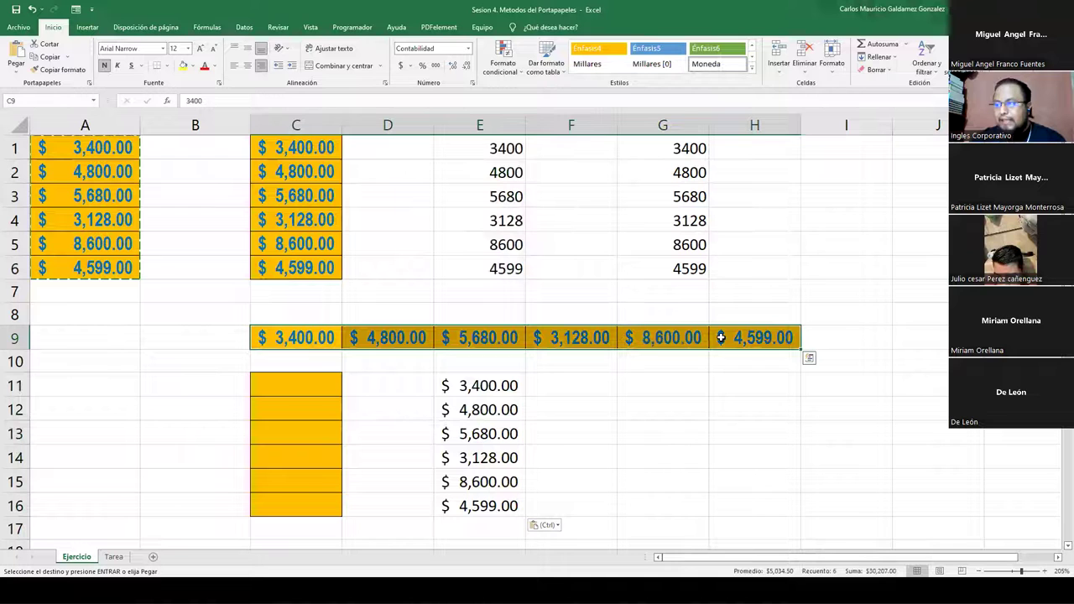
{"action": "right_click", "coordinate": [722, 340]}
{"action": "left_click", "coordinate": [749, 106]}
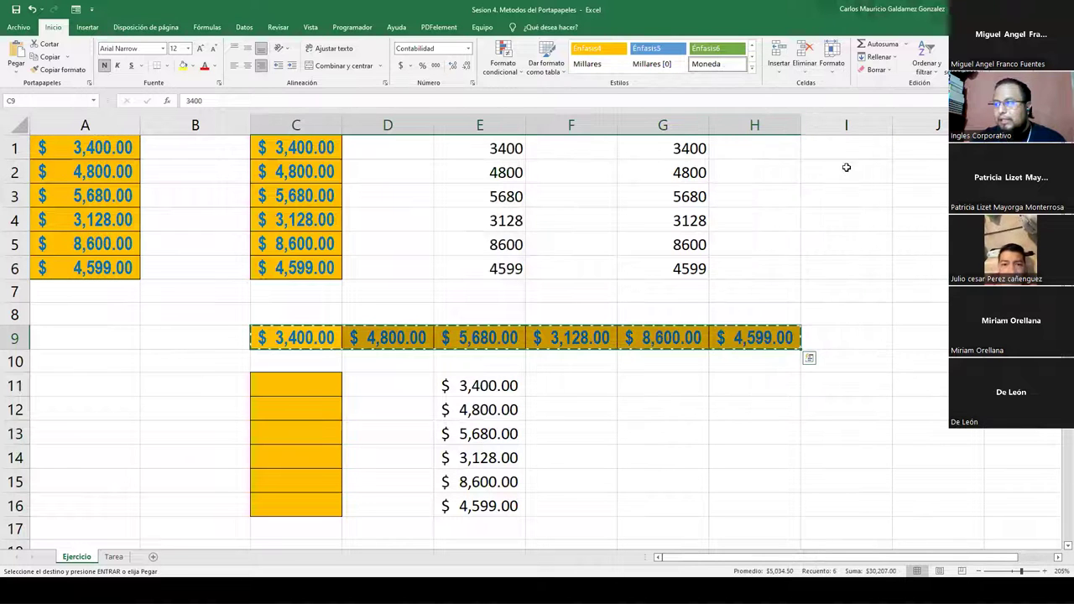
{"action": "left_click", "coordinate": [845, 150]}
{"action": "right_click", "coordinate": [849, 154]}
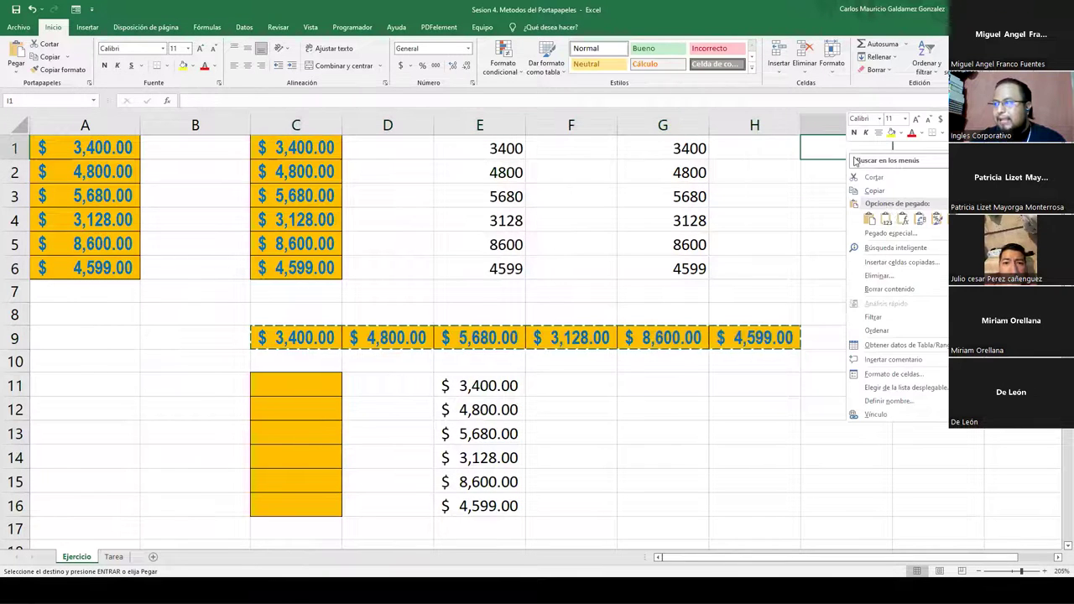
{"action": "left_click", "coordinate": [918, 219]}
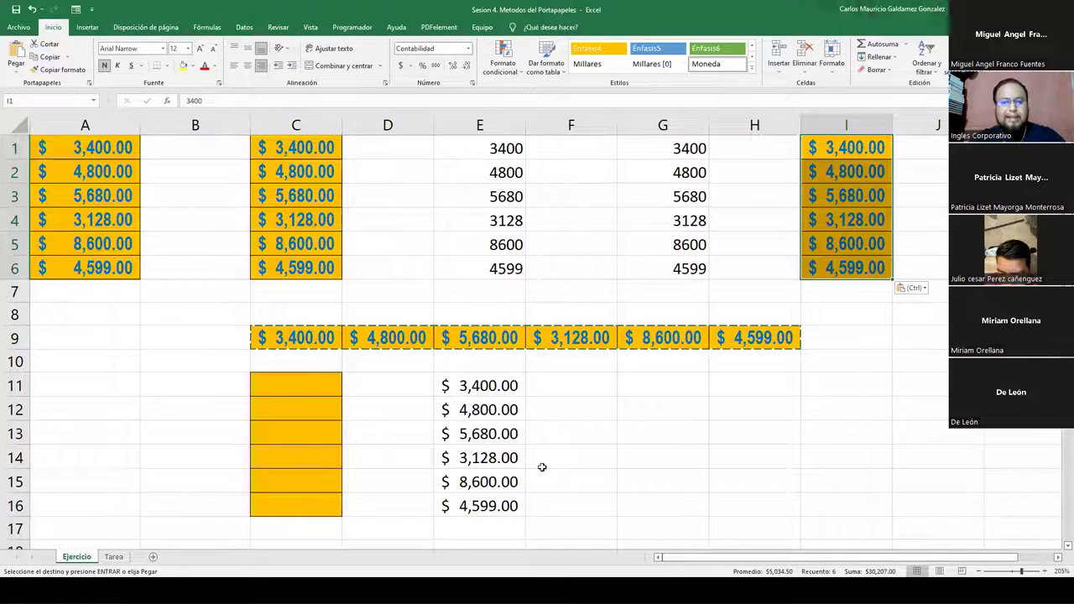
{"action": "key", "text": "Escape"}
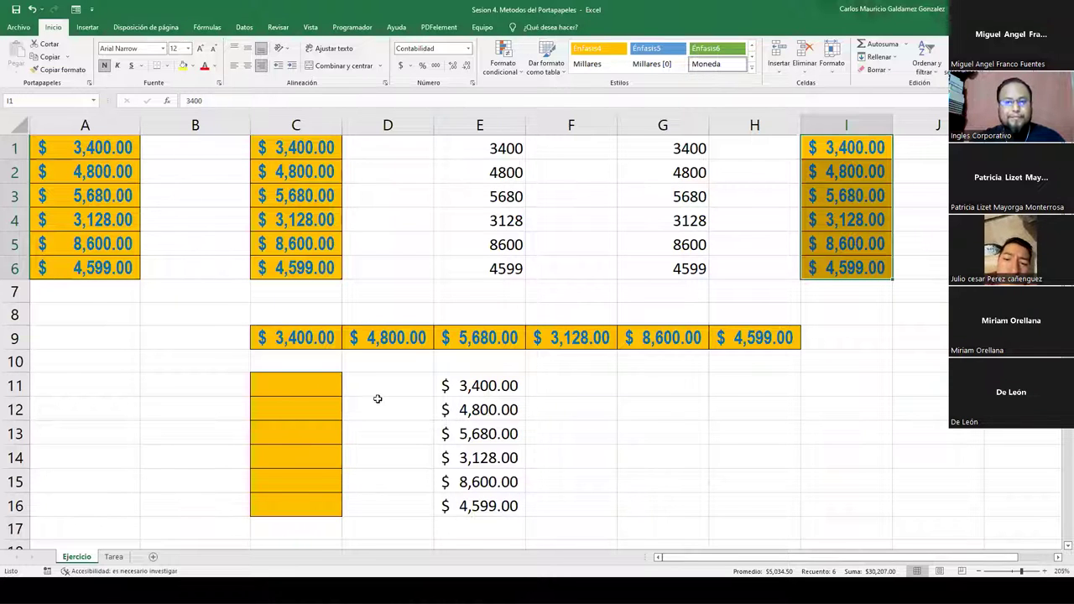
{"action": "left_click", "coordinate": [210, 374]}
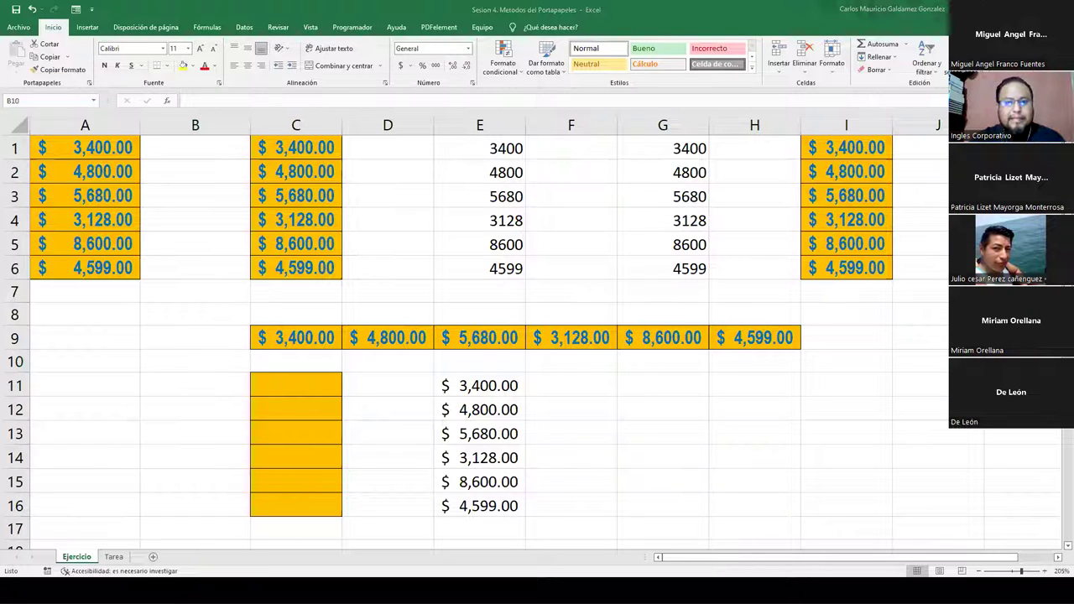
Step: Copy A1:A6 as a picture with the as-shown-on-screen appearance and Imagen format, and paste it at H11
{"action": "left_click_drag", "start_coordinate": [94, 149], "coordinate": [113, 265]}
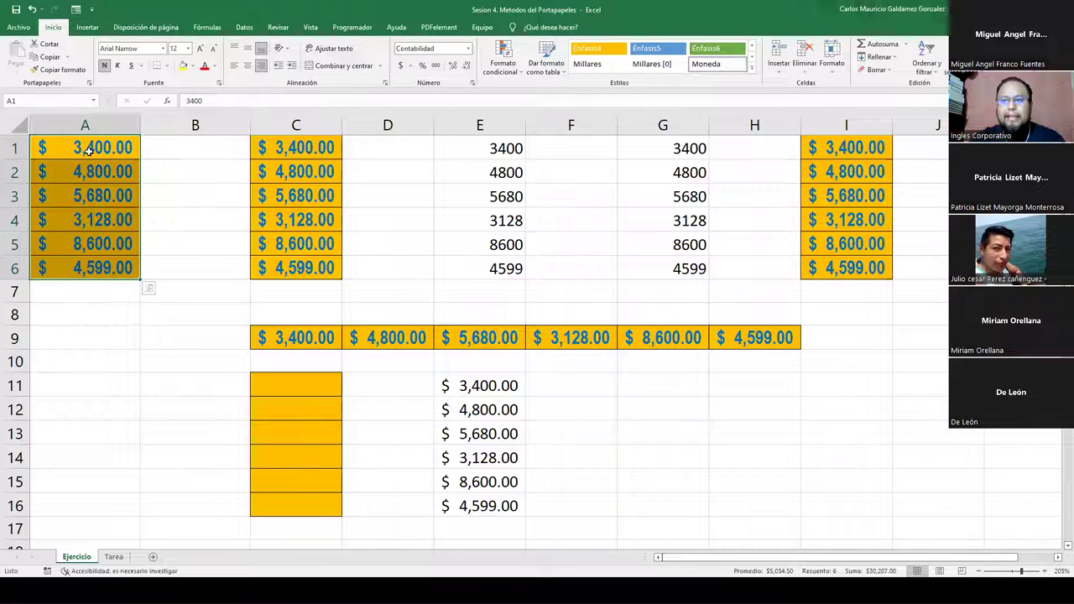
{"action": "left_click", "coordinate": [70, 57]}
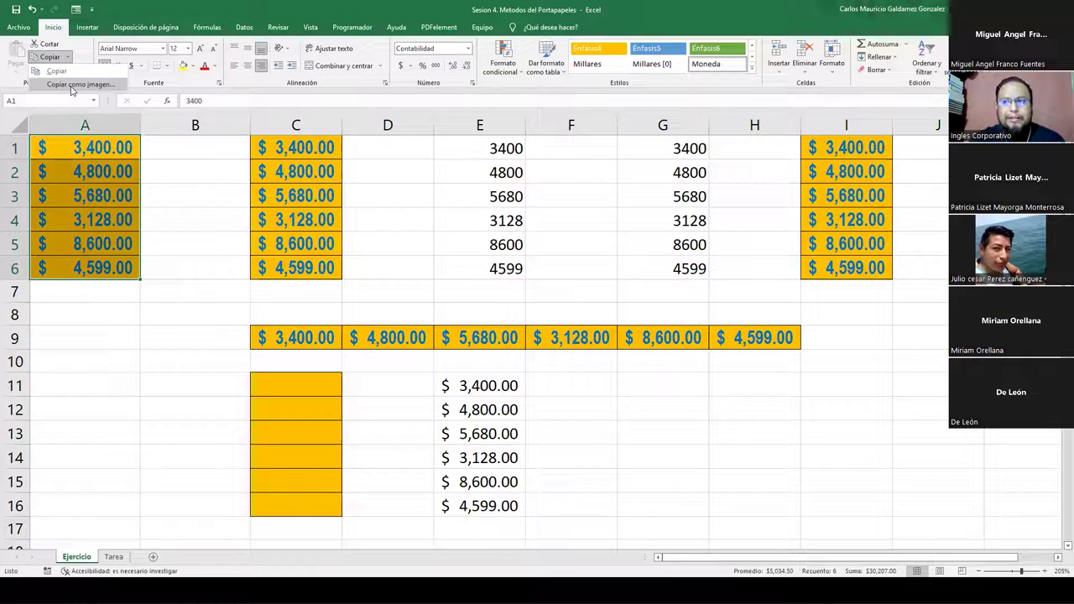
{"action": "left_click", "coordinate": [71, 84]}
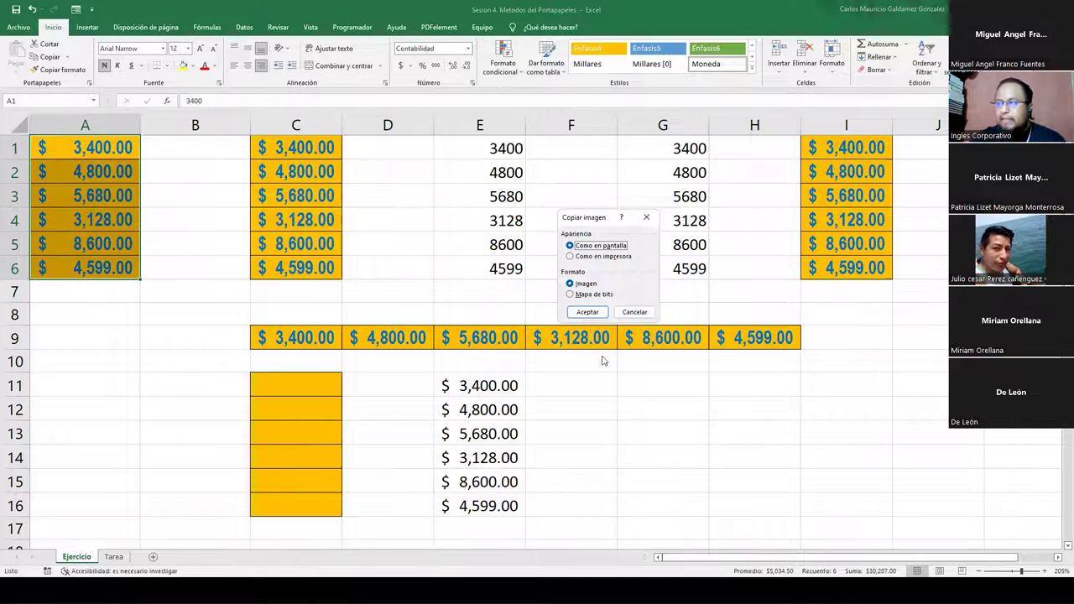
{"action": "left_click", "coordinate": [587, 312]}
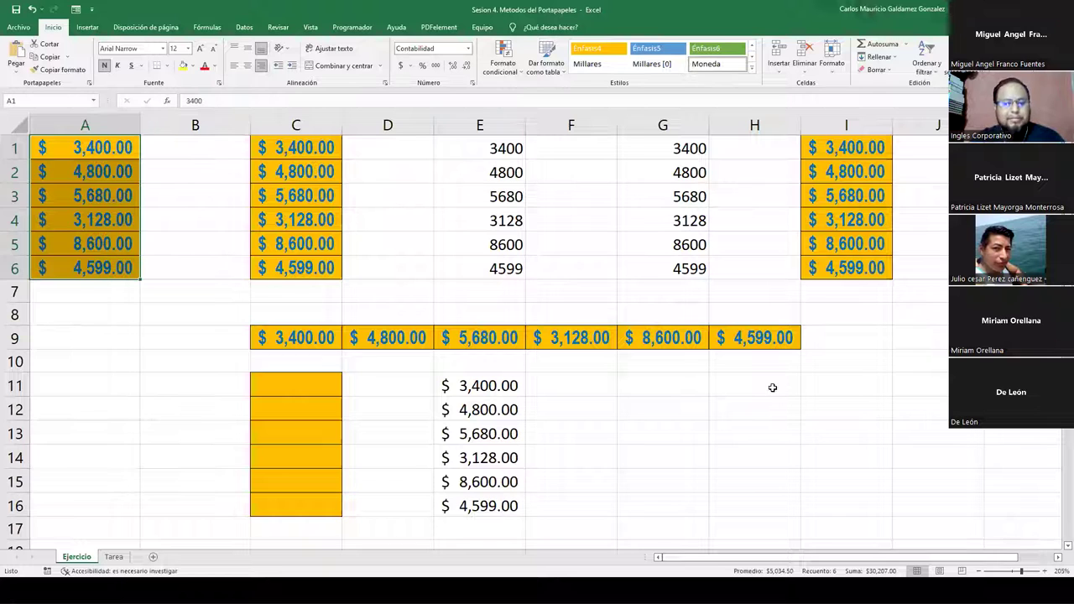
{"action": "left_click", "coordinate": [772, 386]}
{"action": "key", "text": "ctrl+v"}
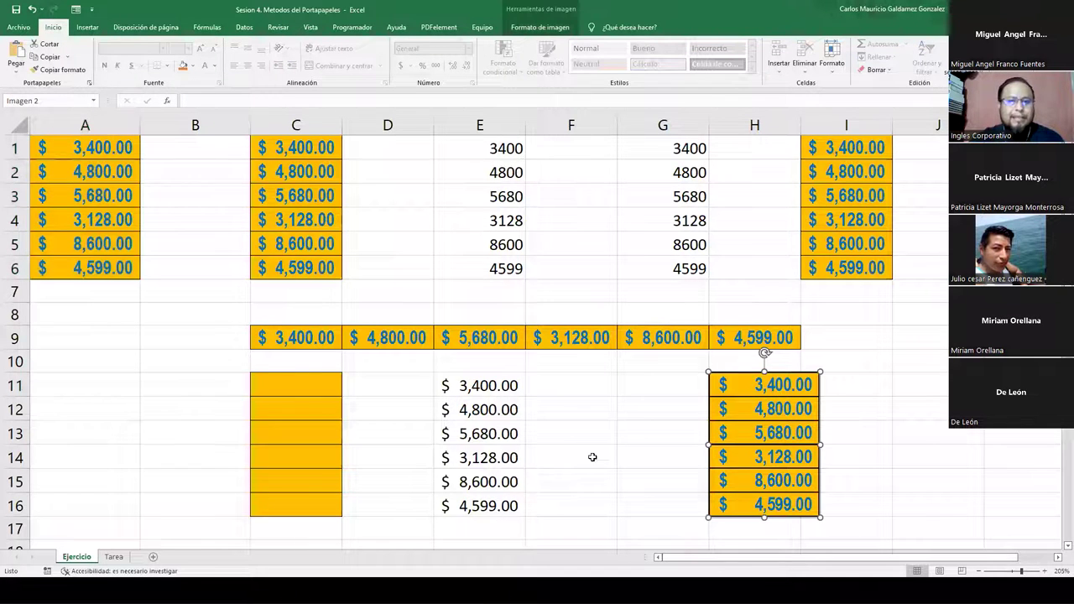
Step: Try resizing the pasted picture of the amounts and moving it over column B, and delete it
{"action": "left_click_drag", "start_coordinate": [703, 458], "coordinate": [672, 470]}
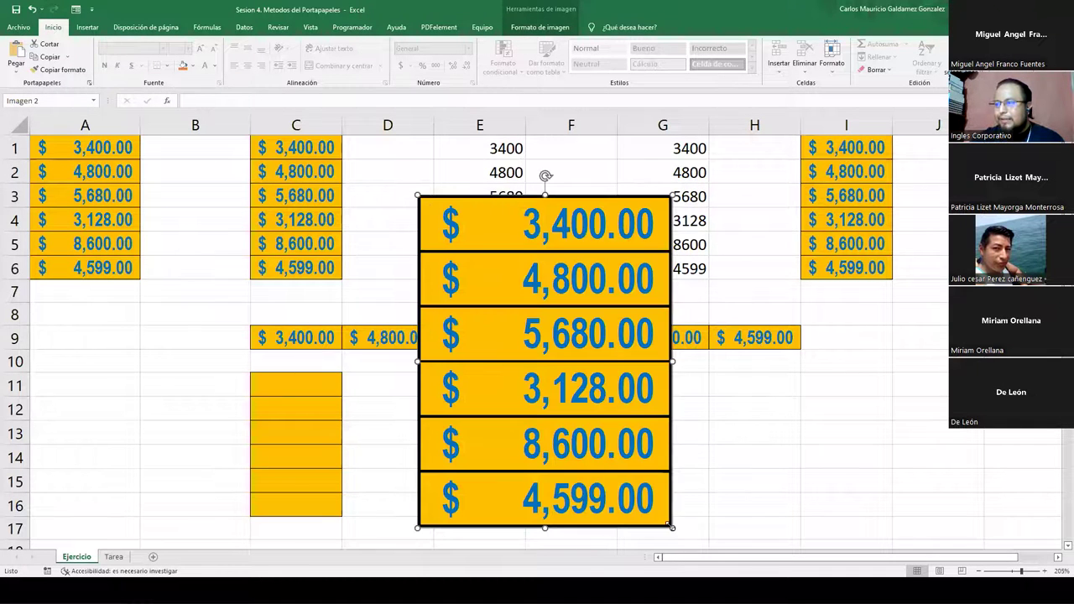
{"action": "key", "text": "ctrl+z"}
{"action": "left_click_drag", "start_coordinate": [459, 258], "coordinate": [196, 218]}
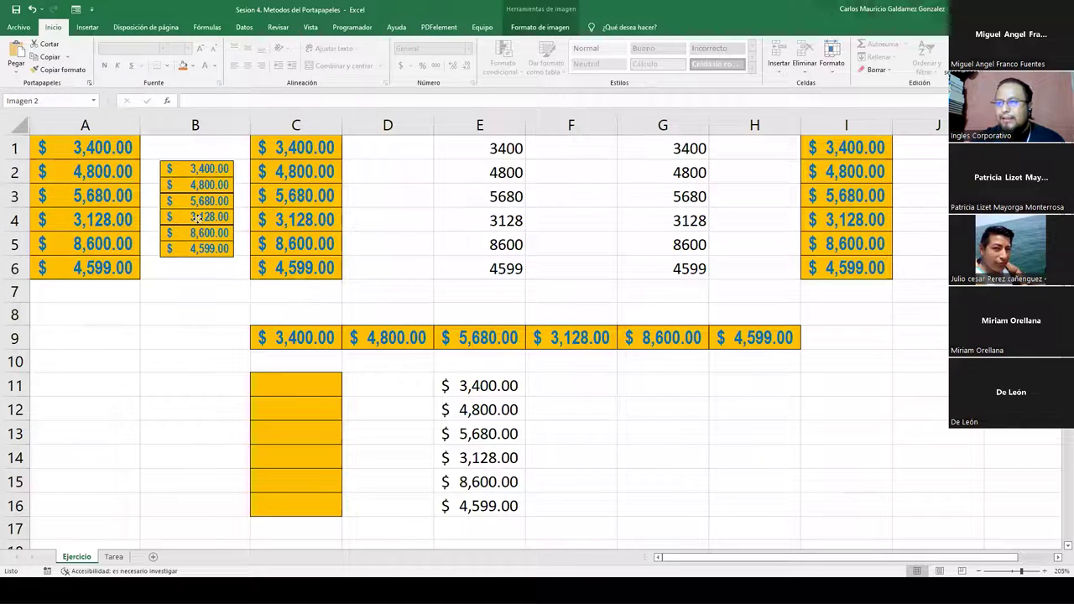
{"action": "right_click", "coordinate": [205, 246]}
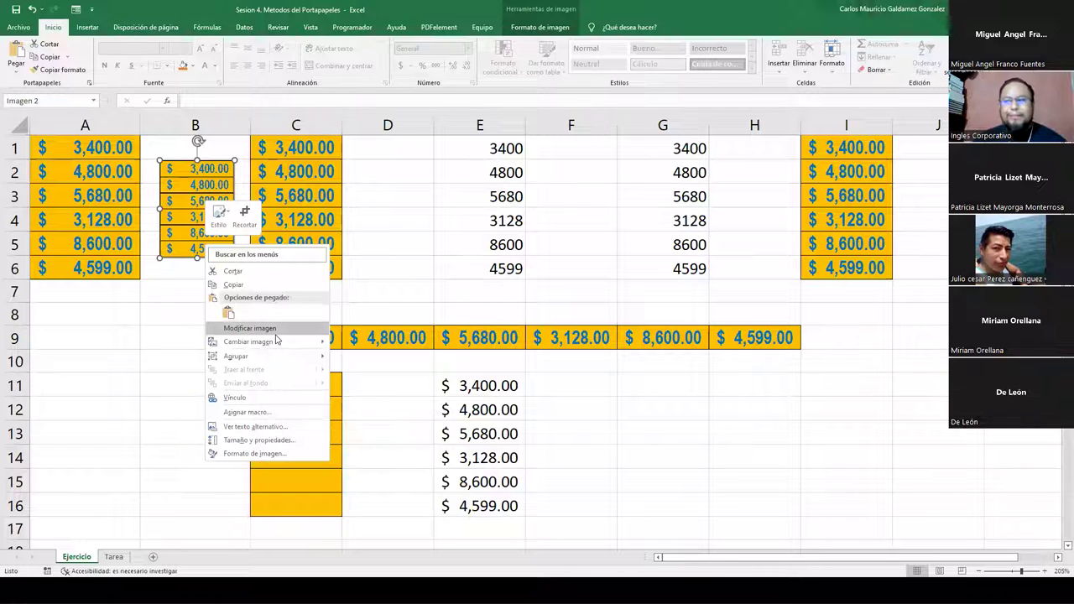
{"action": "left_click", "coordinate": [176, 390]}
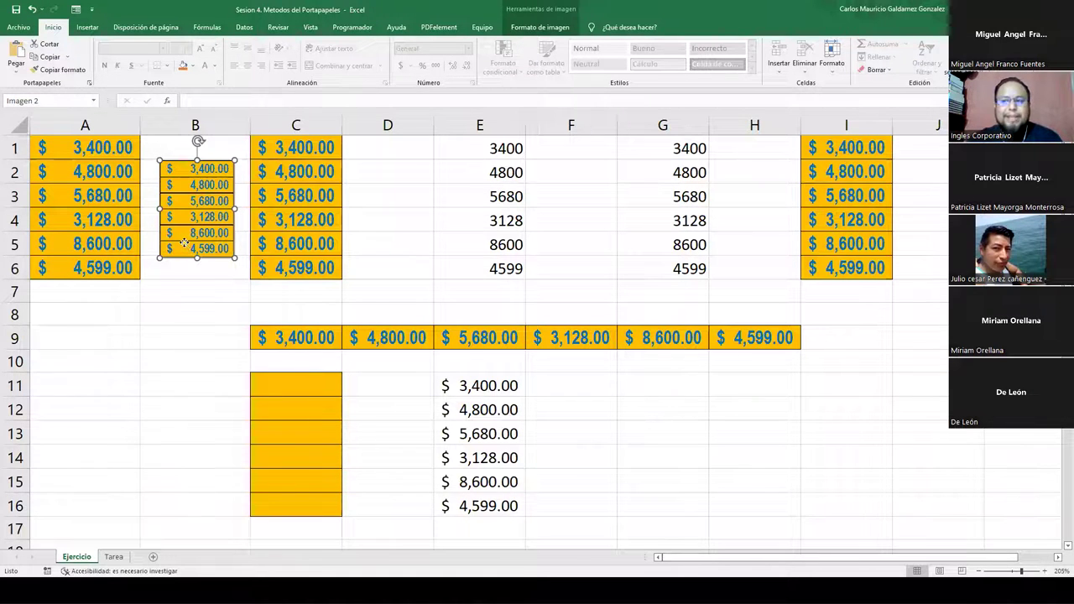
{"action": "key", "text": "Delete"}
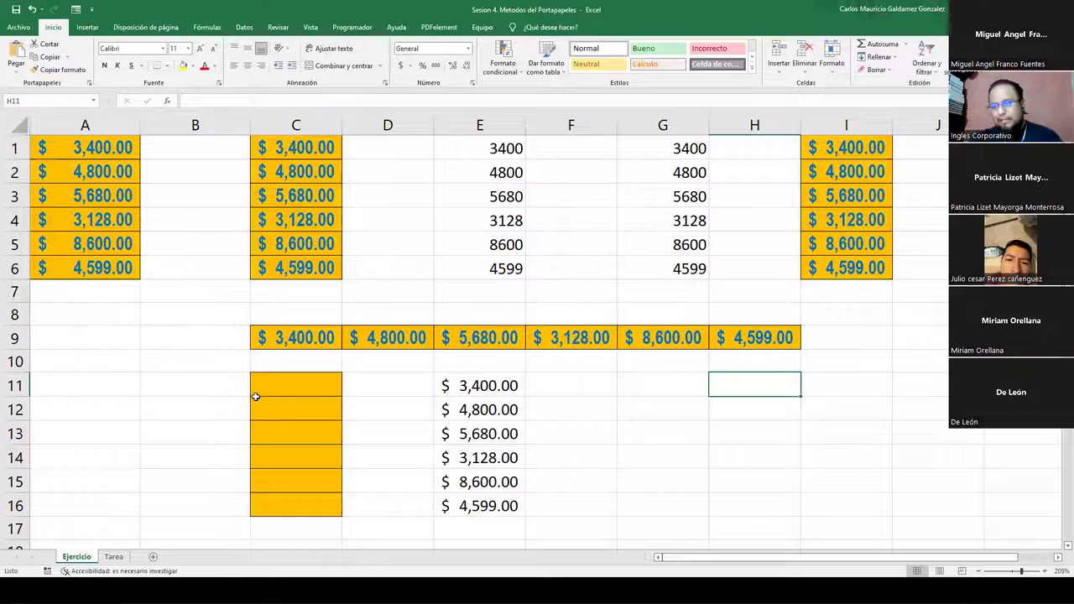
Step: Copy the range C11:E16 and paste it as an unlinked picture using the Imagen paste option
{"action": "left_click_drag", "start_coordinate": [269, 384], "coordinate": [466, 504]}
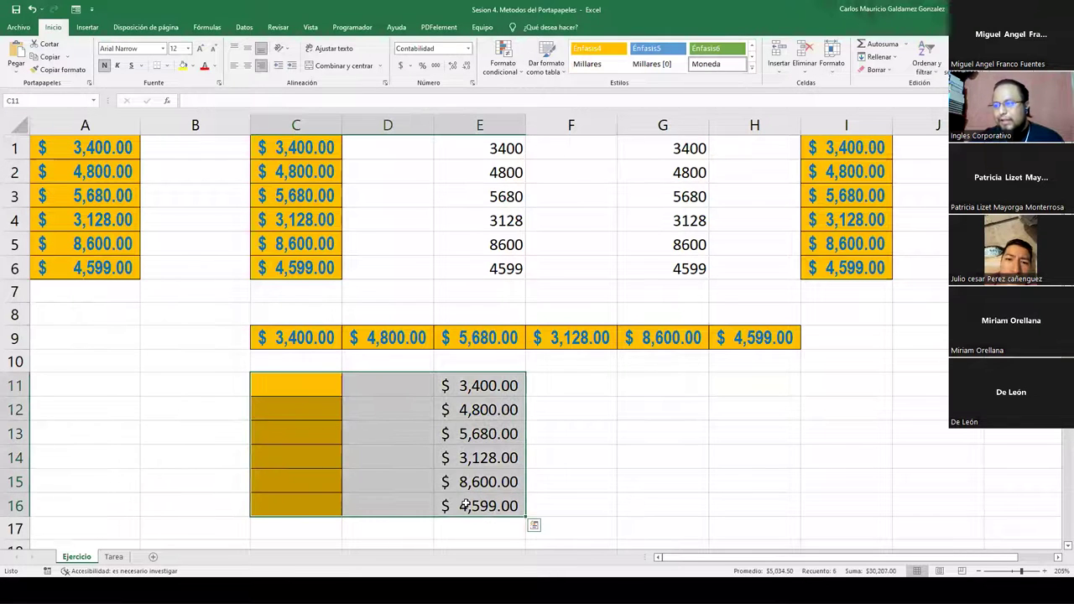
{"action": "right_click", "coordinate": [465, 504]}
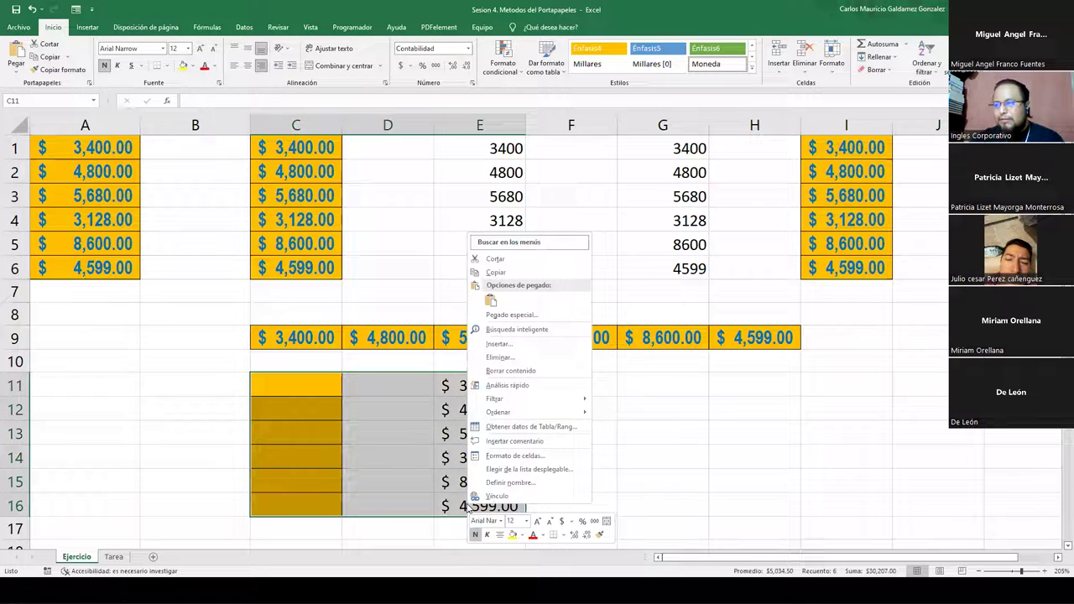
{"action": "left_click", "coordinate": [497, 274]}
{"action": "right_click", "coordinate": [483, 457]}
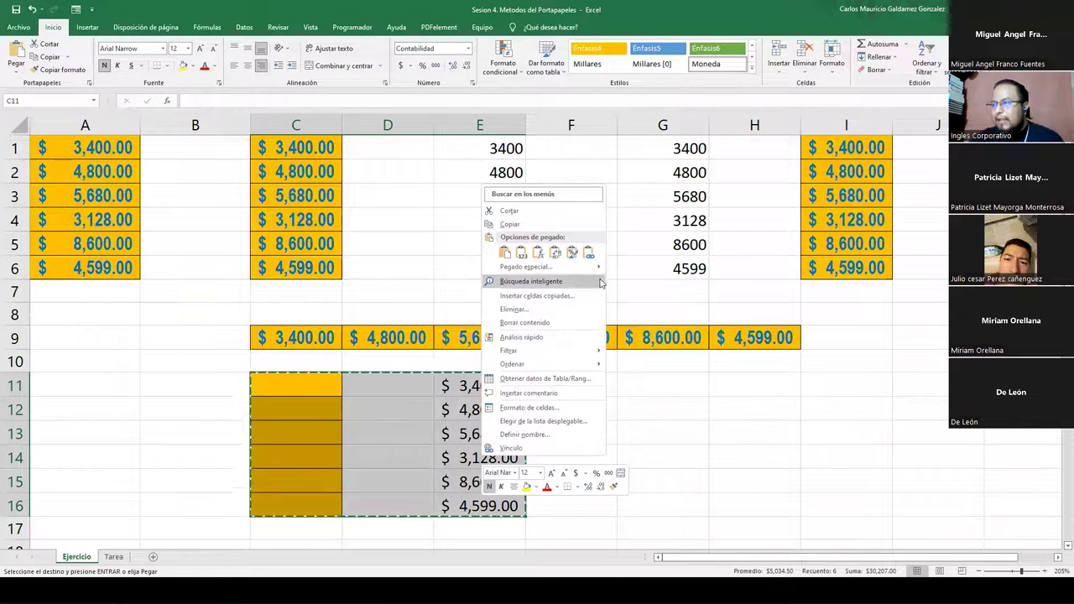
{"action": "mouse_move", "coordinate": [599, 267]}
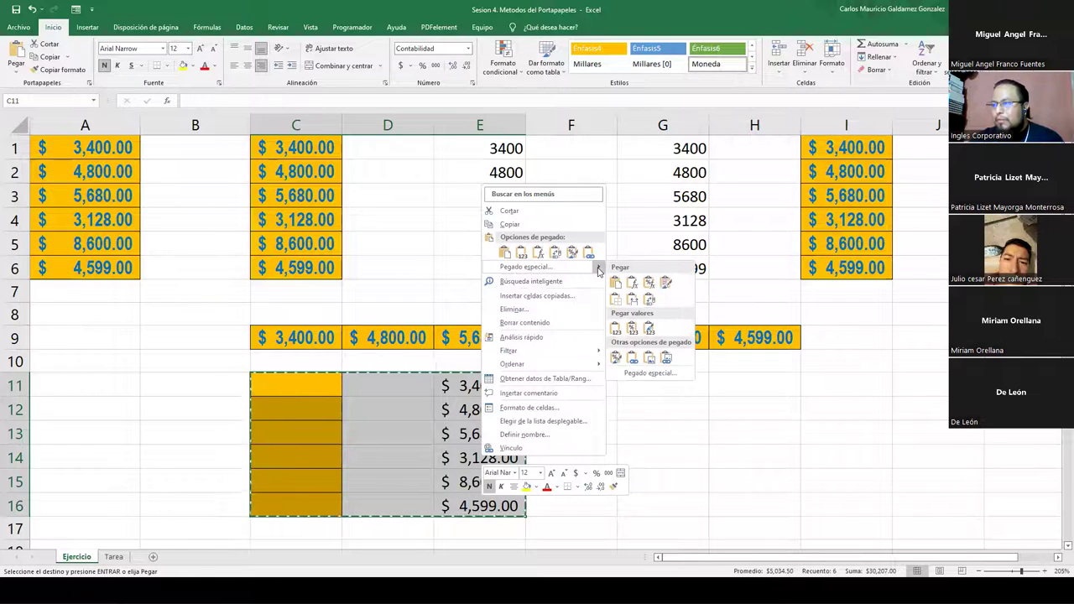
{"action": "left_click", "coordinate": [666, 359]}
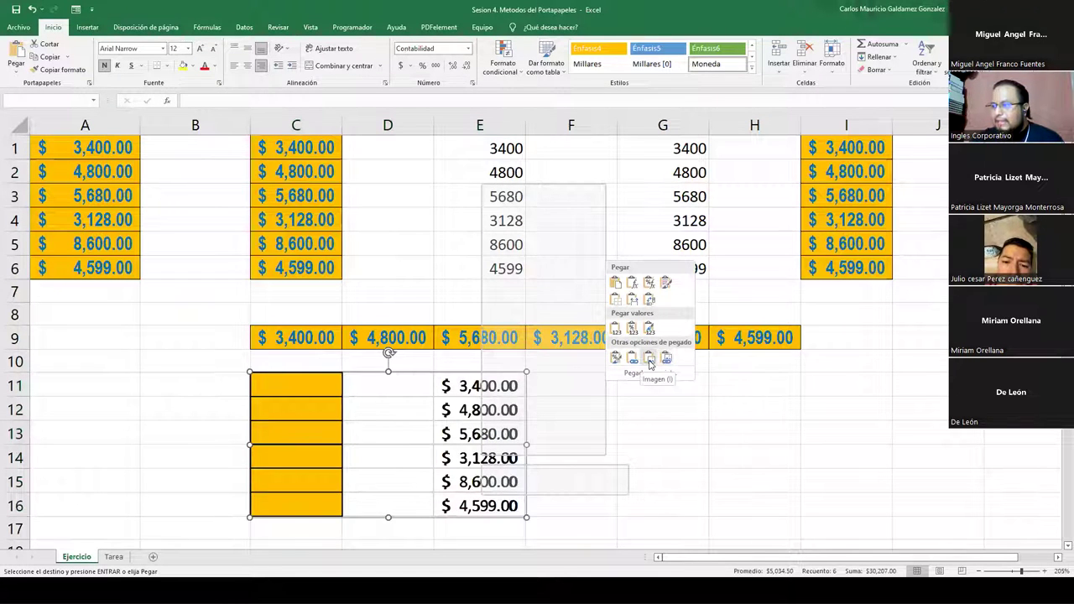
{"action": "left_click", "coordinate": [650, 362]}
Step: Move the pasted picture of C11:E16 beside its source range so it covers G11:I16, and end copy mode
{"action": "left_click_drag", "start_coordinate": [342, 448], "coordinate": [100, 374]}
{"action": "left_click_drag", "start_coordinate": [125, 332], "coordinate": [718, 422]}
{"action": "left_click_drag", "start_coordinate": [324, 401], "coordinate": [474, 504]}
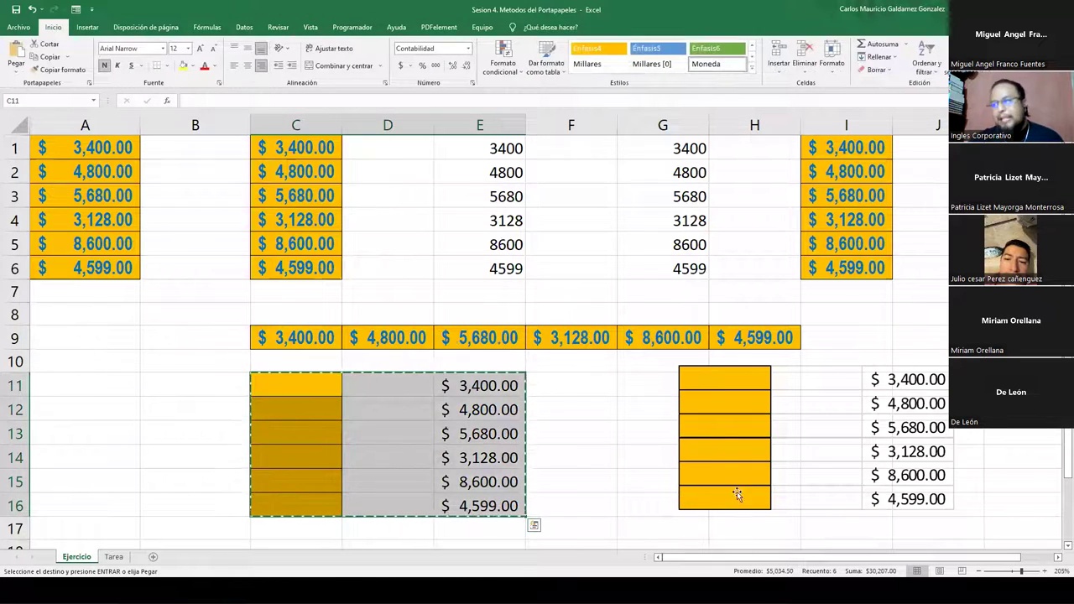
{"action": "left_click", "coordinate": [714, 439]}
{"action": "left_click_drag", "start_coordinate": [717, 429], "coordinate": [647, 457]}
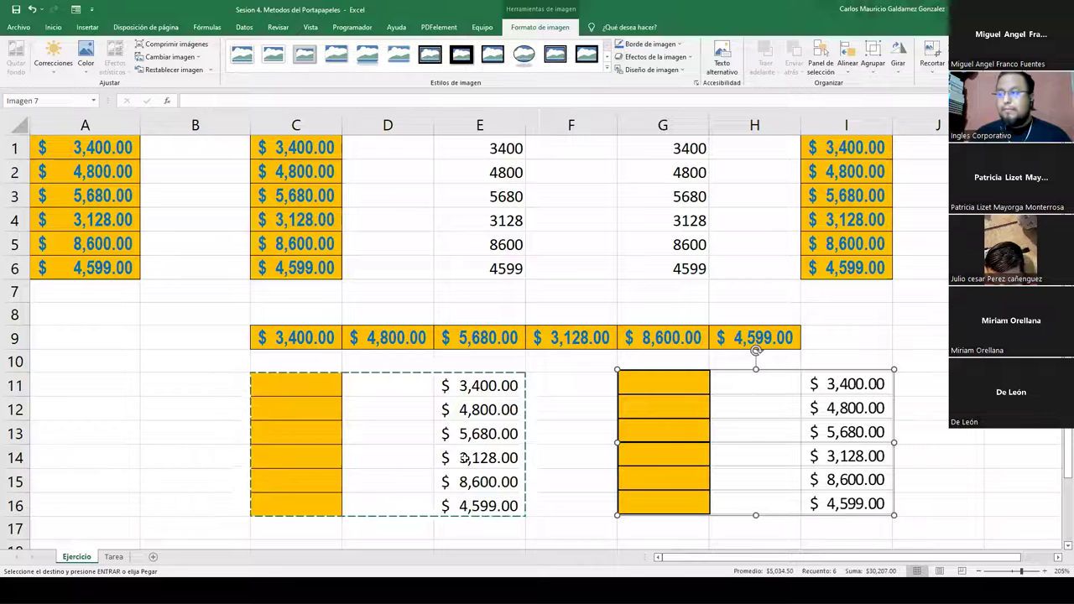
{"action": "key", "text": "Escape"}
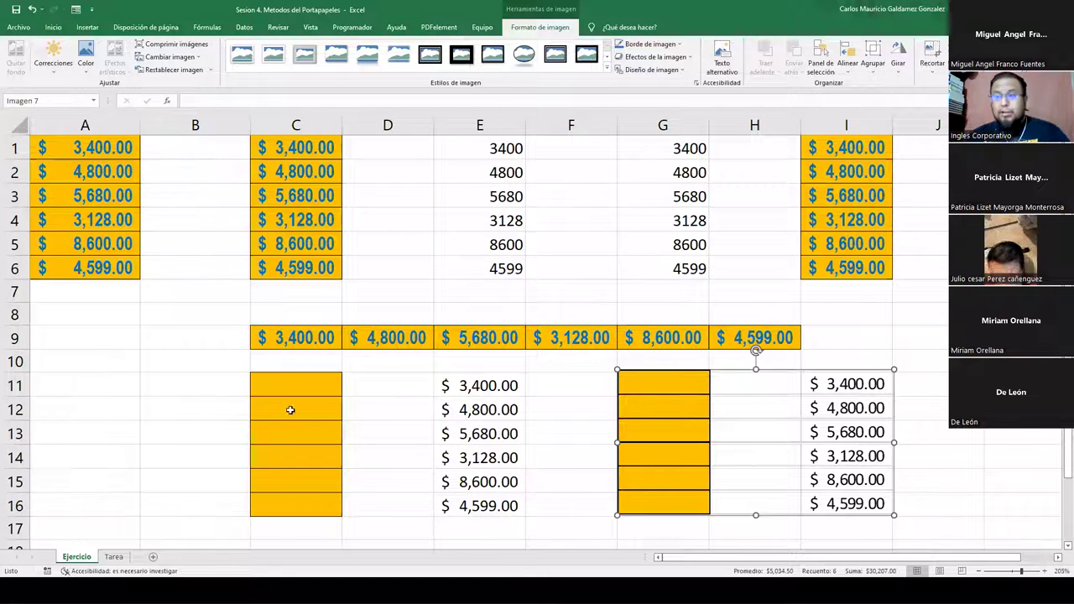
{"action": "left_click", "coordinate": [194, 403]}
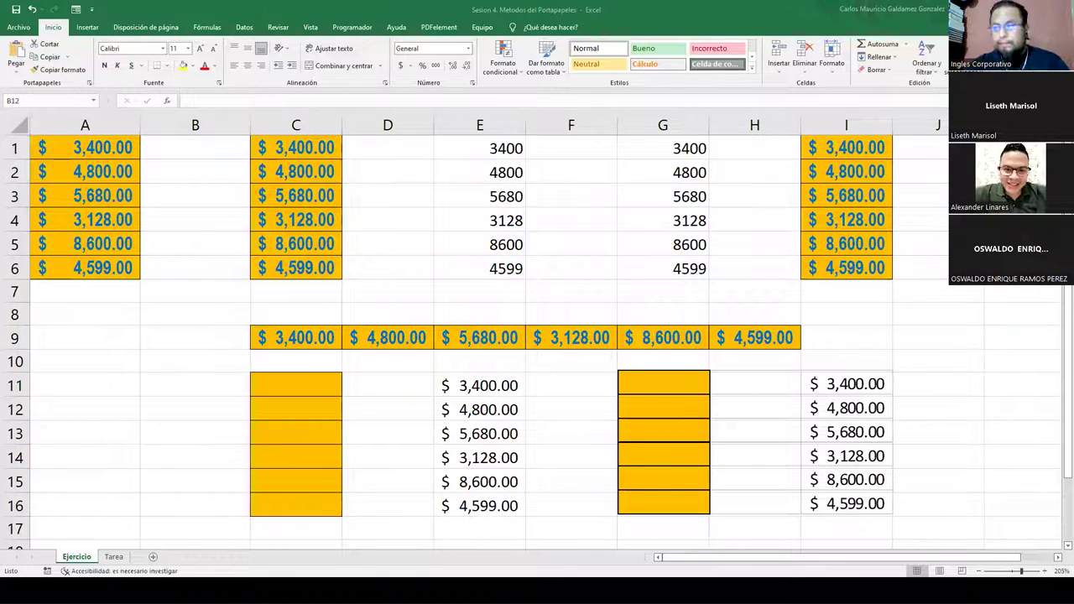
Step: Open the Tarea sheet and examine the pictured invoice table and the Session 4 task heading
{"action": "left_click", "coordinate": [114, 557]}
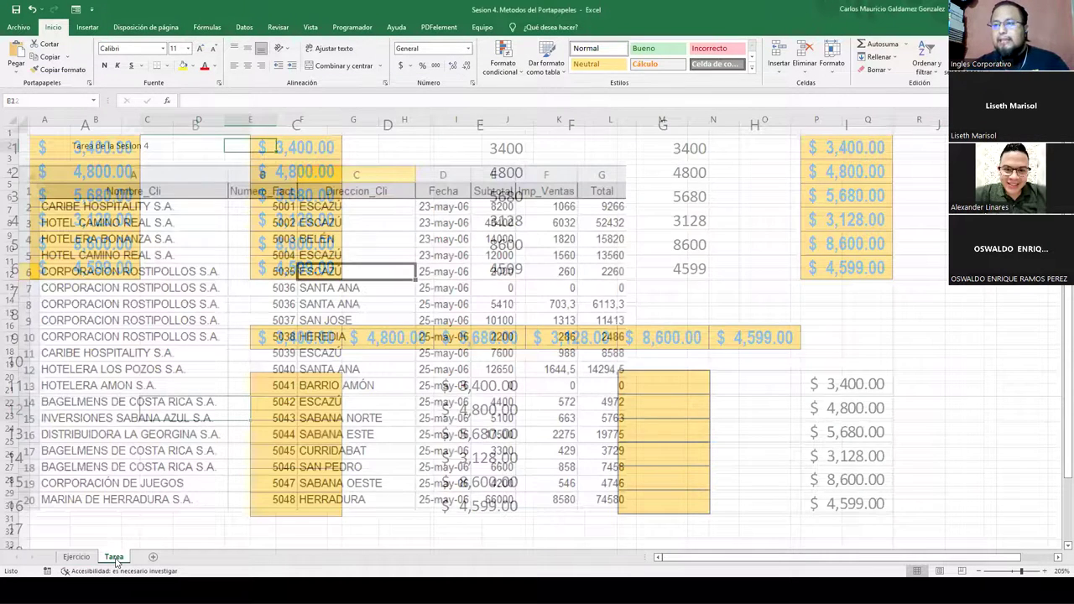
{"action": "left_click", "coordinate": [348, 309]}
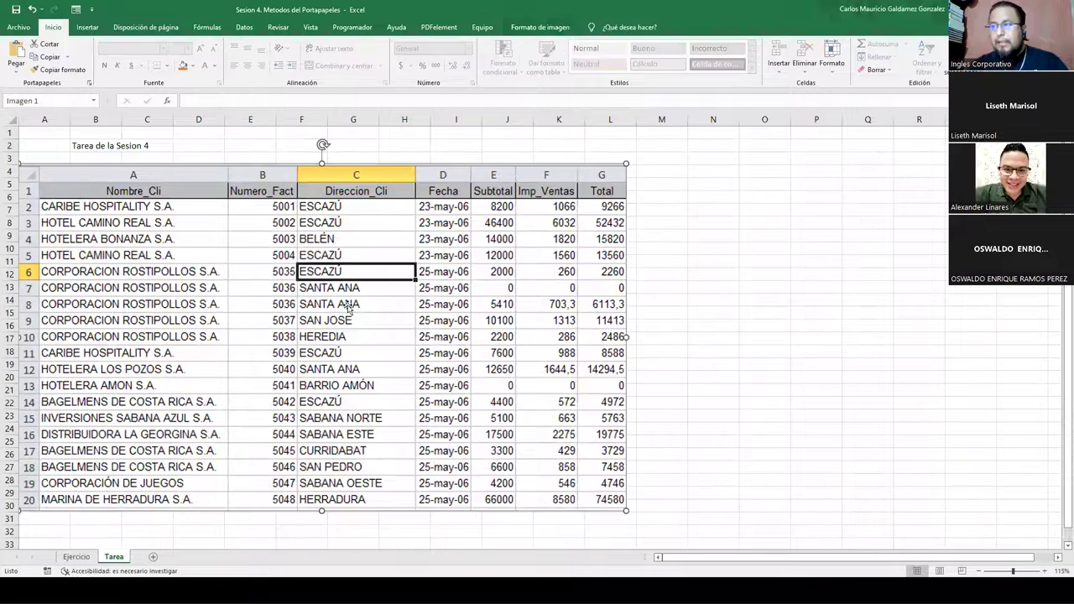
{"action": "left_click", "coordinate": [658, 277]}
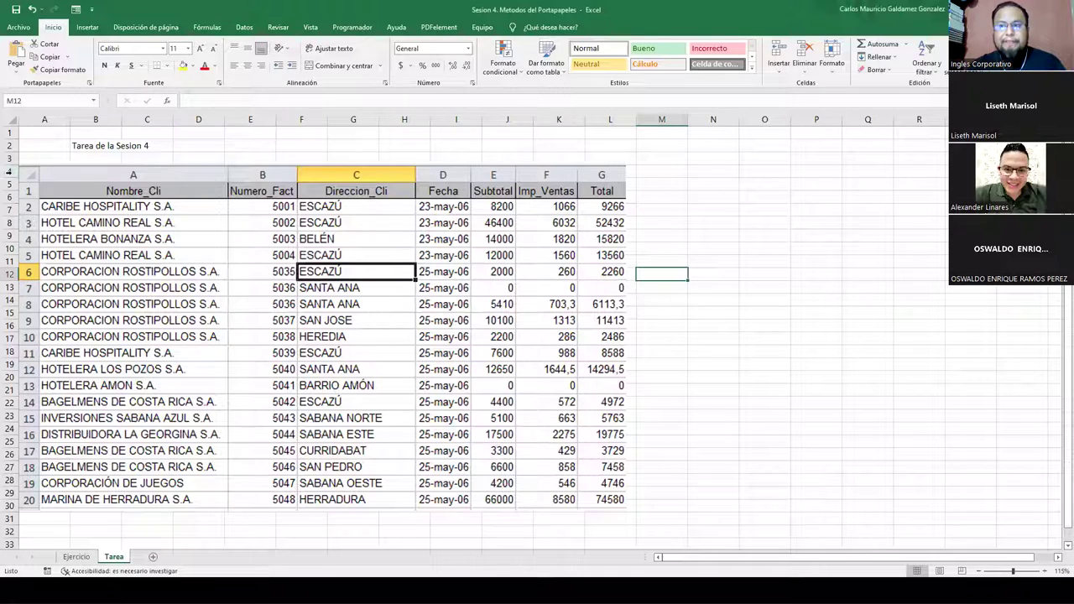
{"action": "left_click", "coordinate": [8, 171]}
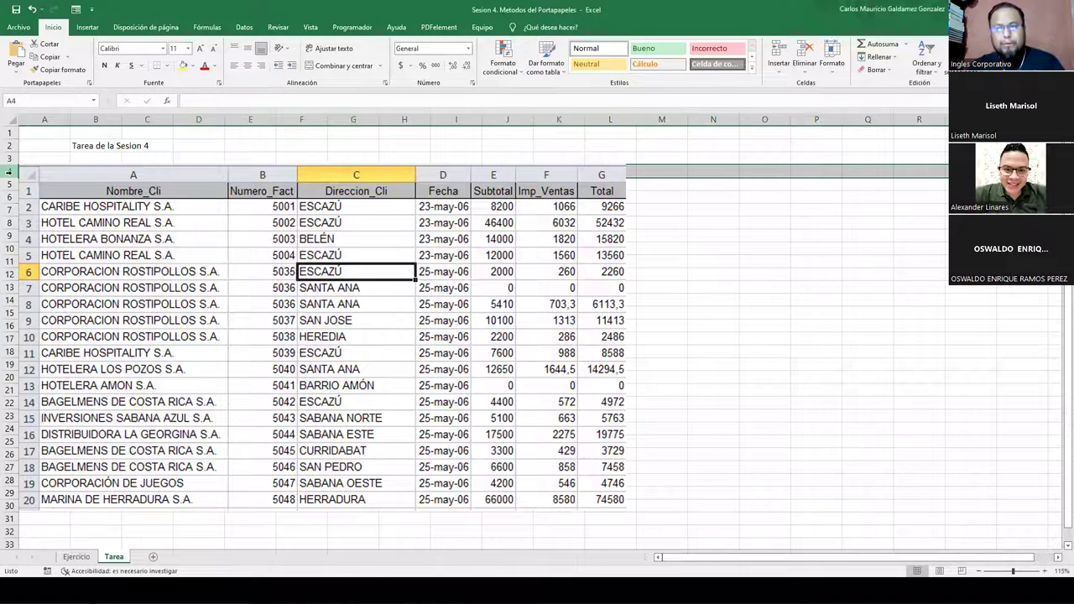
{"action": "left_click", "coordinate": [135, 149]}
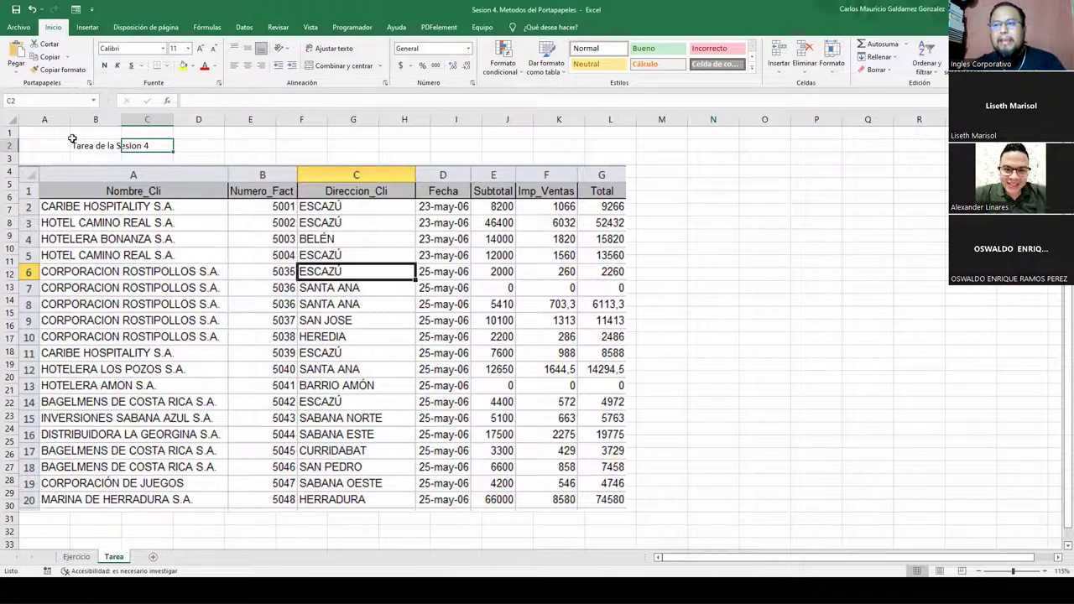
Step: Select B2:K2 on the Tarea sheet and review the available number formats, such as Número, Moneda and Contabilidad
{"action": "left_click_drag", "start_coordinate": [107, 146], "coordinate": [557, 142]}
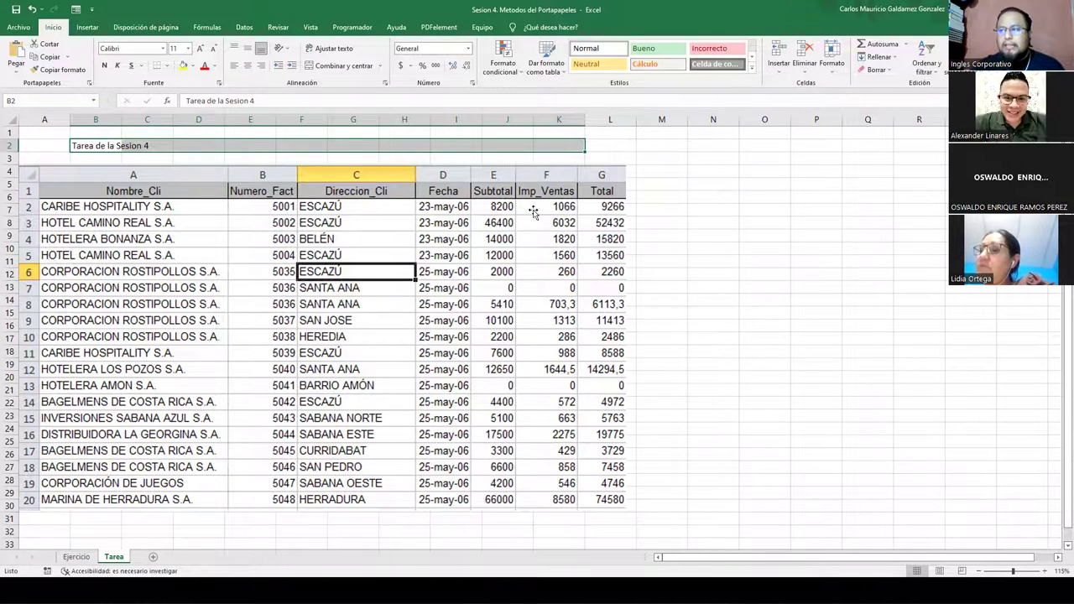
{"action": "left_click", "coordinate": [468, 50]}
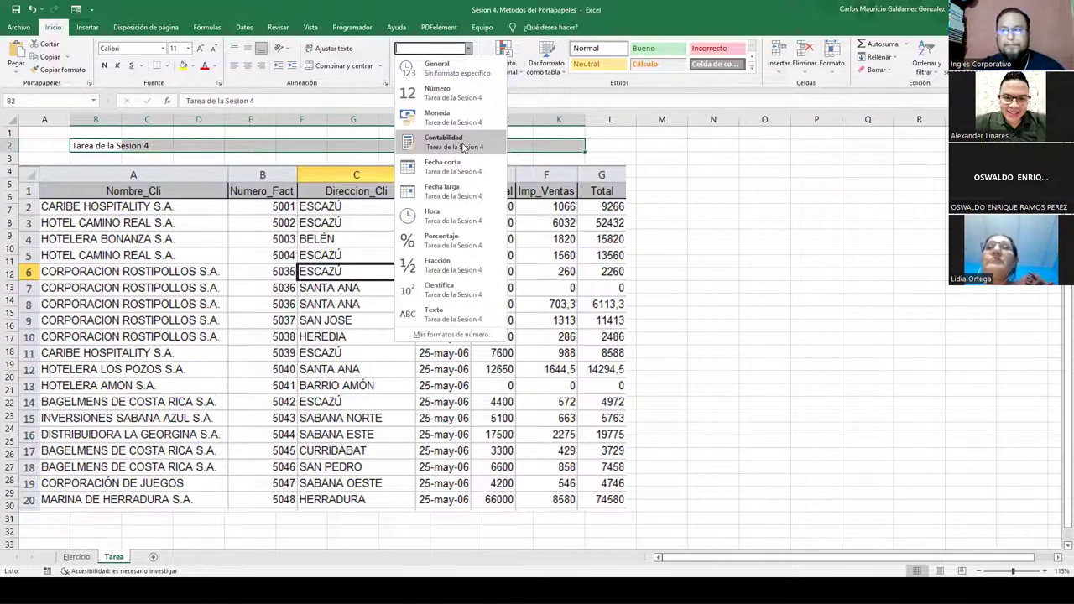
{"action": "key", "text": "Escape"}
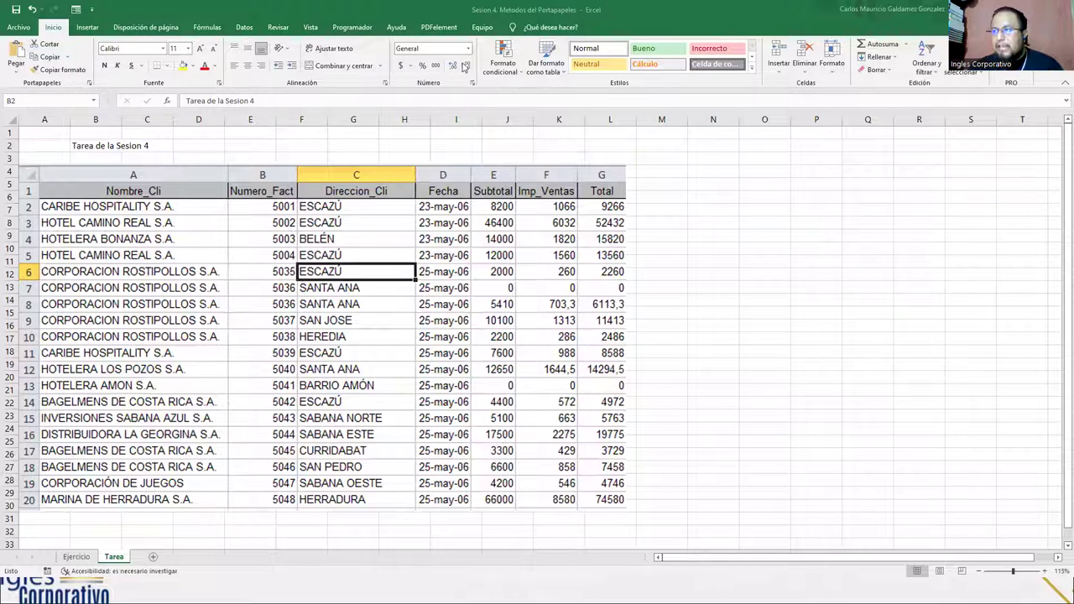
{"action": "key", "text": "shift+Right"}
{"action": "key", "text": "shift+Right"}
{"action": "key", "text": "shift+Right"}
{"action": "key", "text": "shift+Right"}
{"action": "key", "text": "shift+Right"}
{"action": "key", "text": "shift+Right"}
{"action": "key", "text": "shift+Right"}
{"action": "key", "text": "shift+Right"}
{"action": "key", "text": "shift+Right"}
{"action": "left_click", "coordinate": [469, 51]}
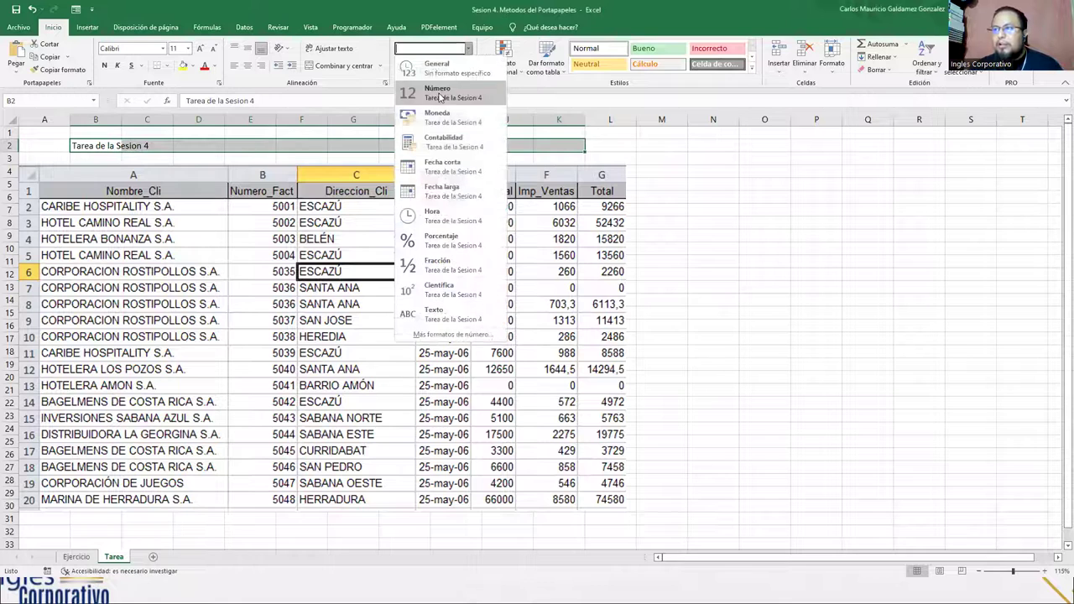
{"action": "left_click", "coordinate": [550, 449]}
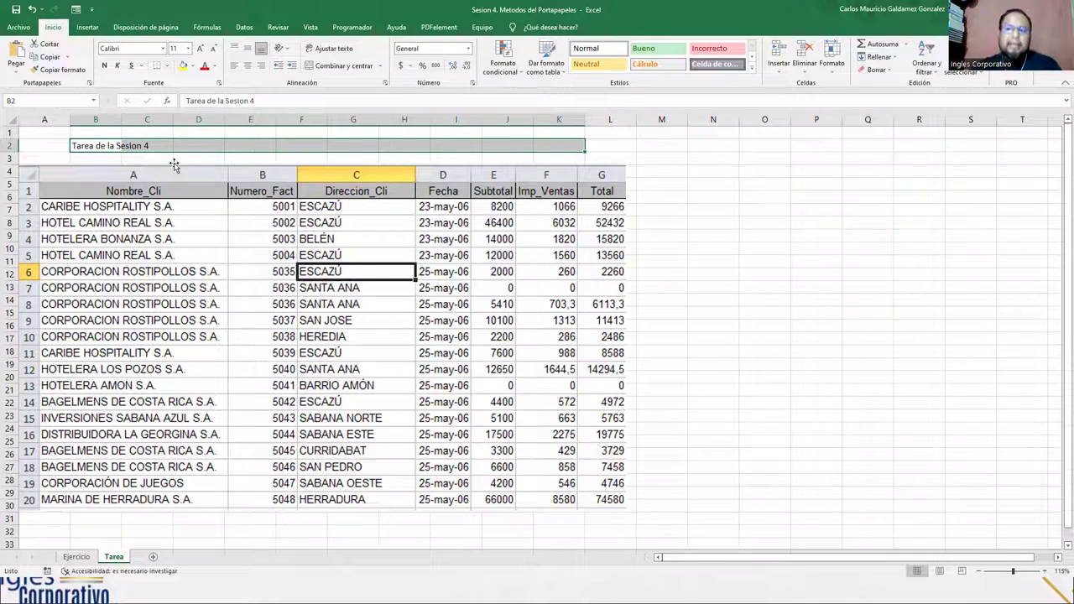
Step: Select the Session 4 task heading range B2:K2 on the Tarea sheet, followed by the invoice table picture below it
{"action": "left_click", "coordinate": [156, 145]}
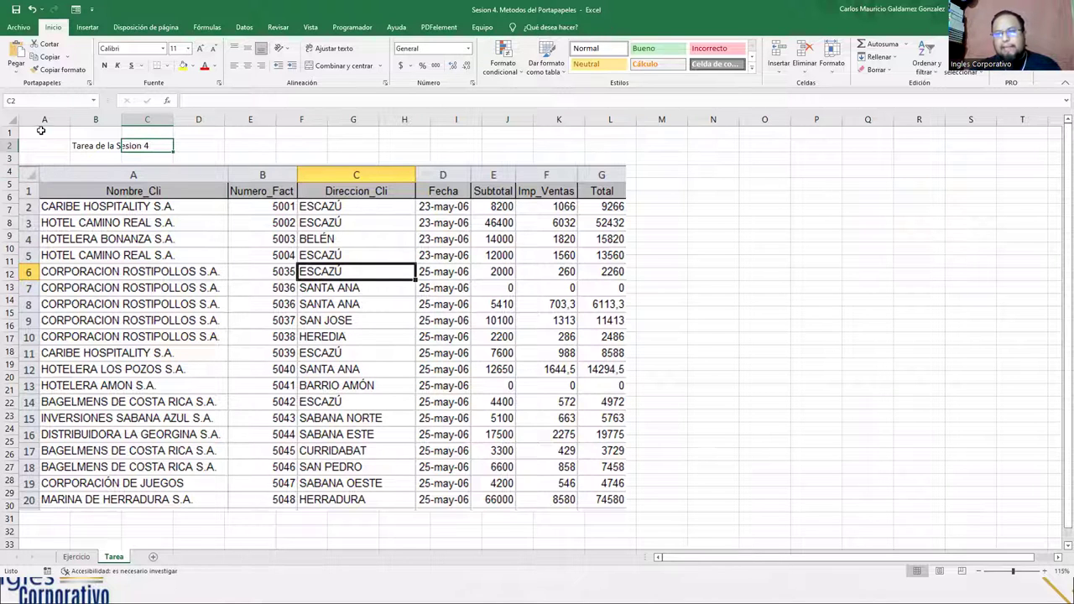
{"action": "left_click", "coordinate": [101, 145]}
{"action": "left_click_drag", "start_coordinate": [100, 145], "coordinate": [547, 145]}
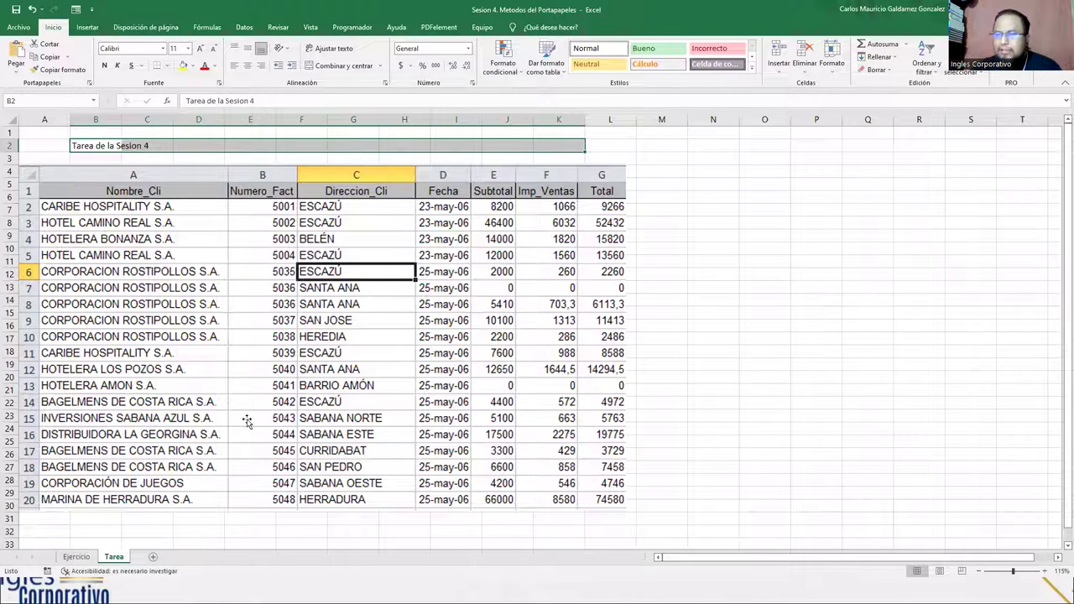
{"action": "left_click", "coordinate": [162, 356]}
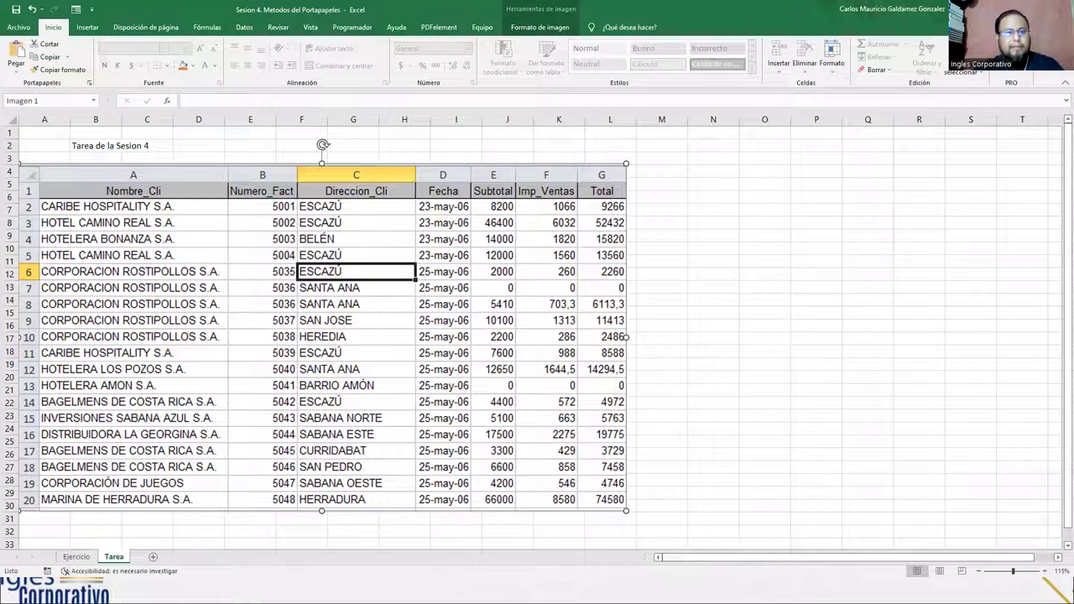
Step: Switch to the browser with the Registro Tareas Semanal General form, maximize its window and view the form's opening instructions
{"action": "key", "text": "alt+Tab"}
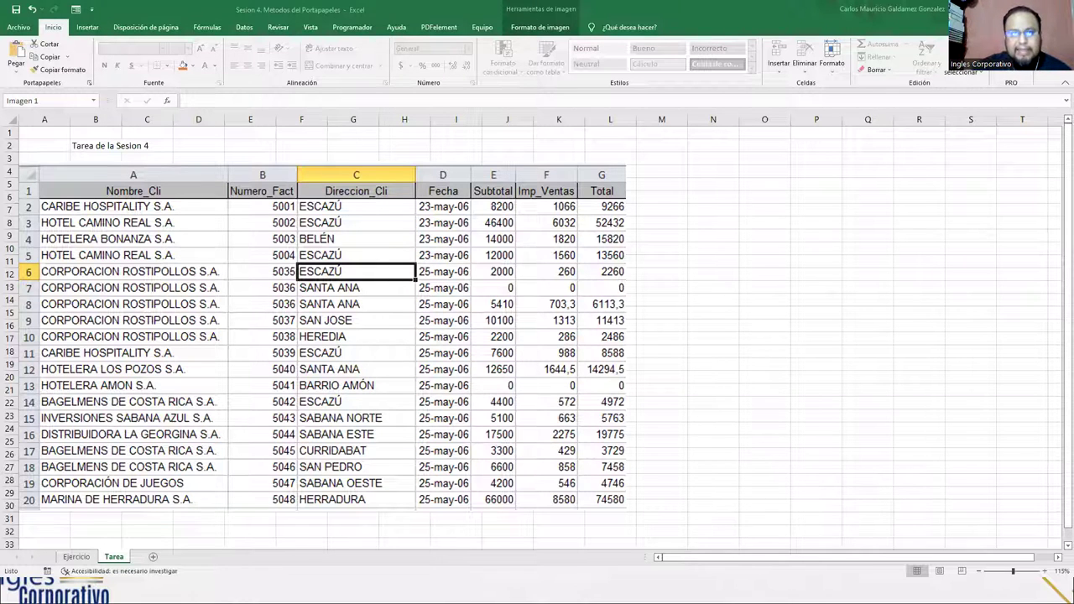
{"action": "key", "text": "alt+Tab"}
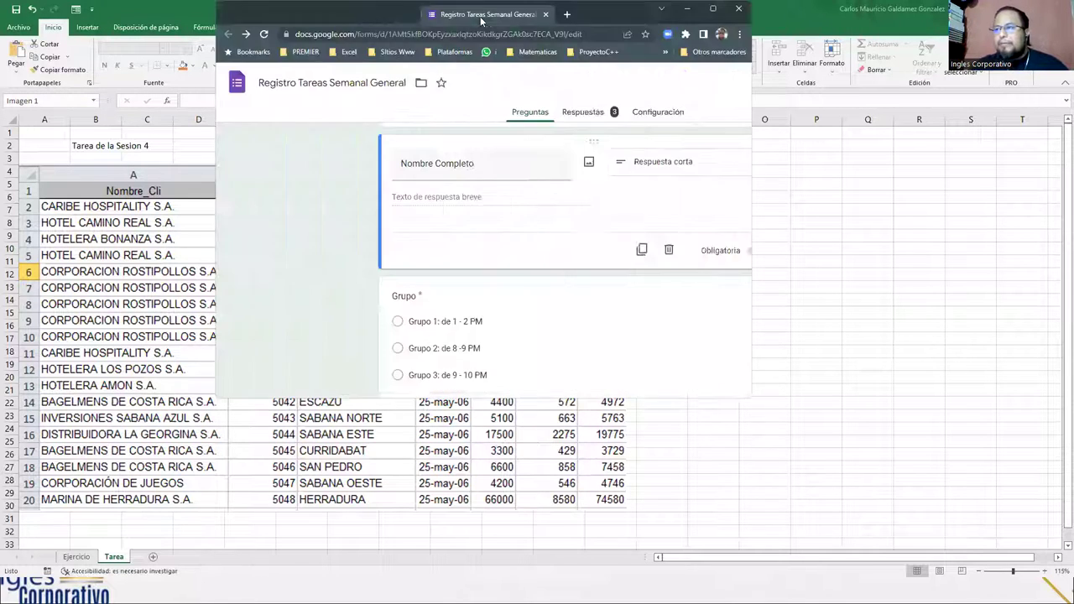
{"action": "key", "text": "super+Up"}
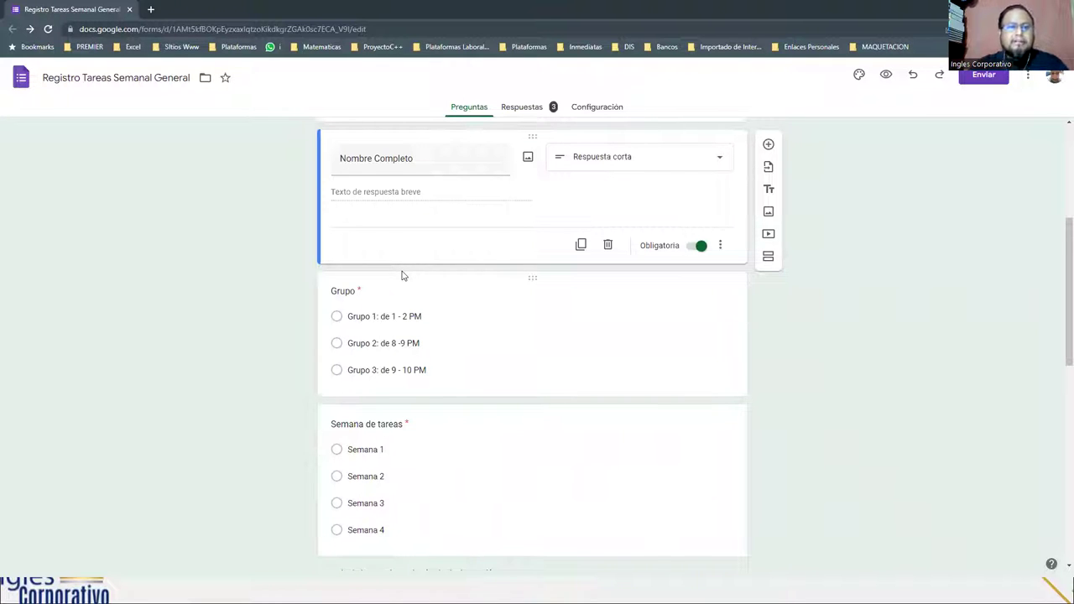
{"action": "scroll", "coordinate": [578, 263], "scroll_direction": "up", "scroll_amount": 3}
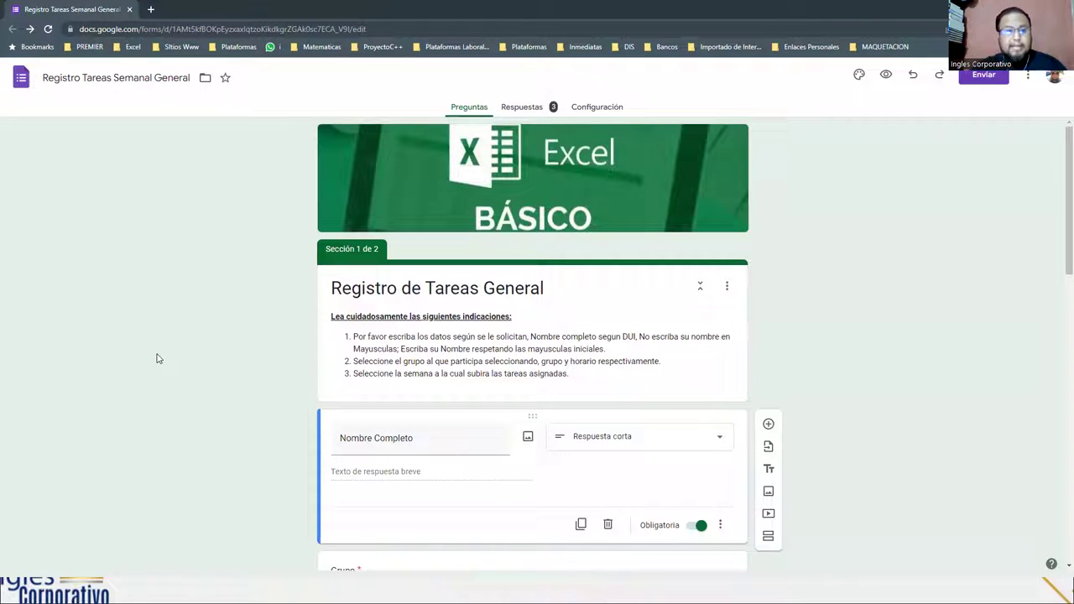
Step: Copy the form's share link with the URL shortened, and close the Enviar formulario dialog
{"action": "left_click", "coordinate": [984, 75]}
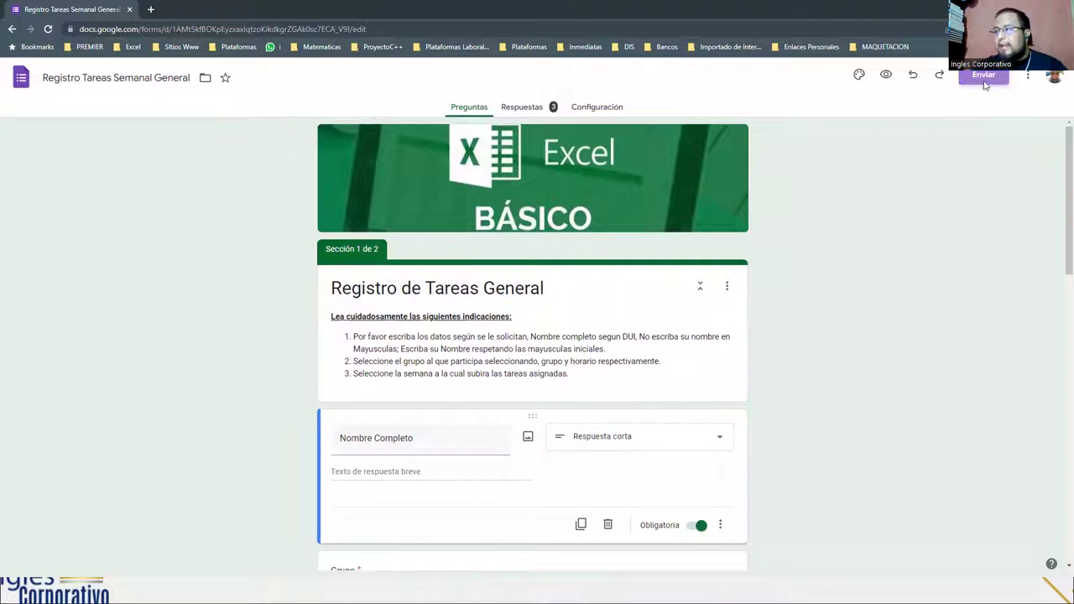
{"action": "left_click", "coordinate": [498, 162]}
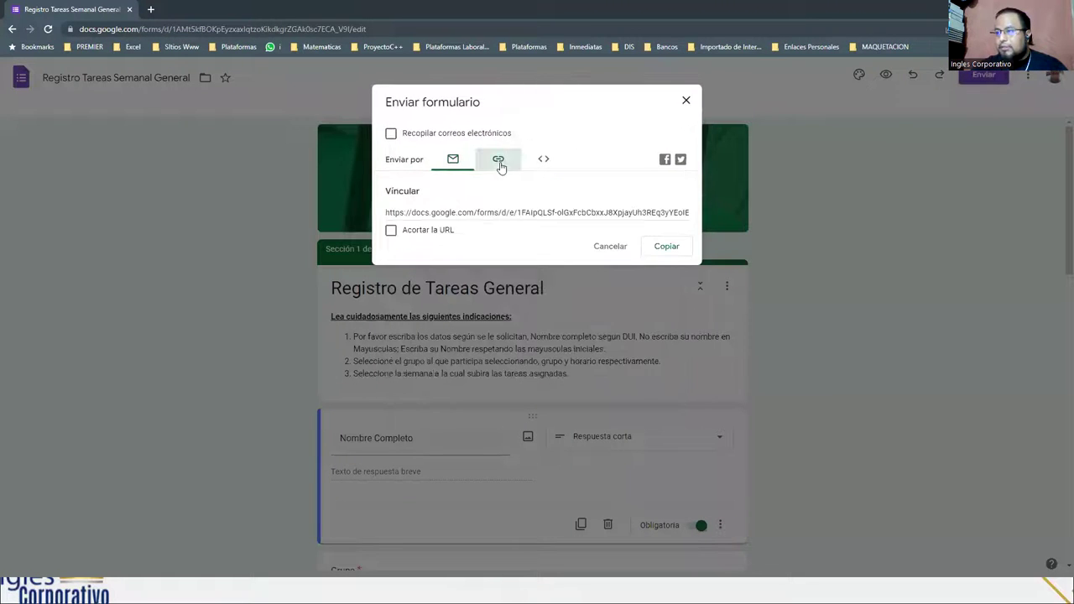
{"action": "left_click", "coordinate": [391, 231]}
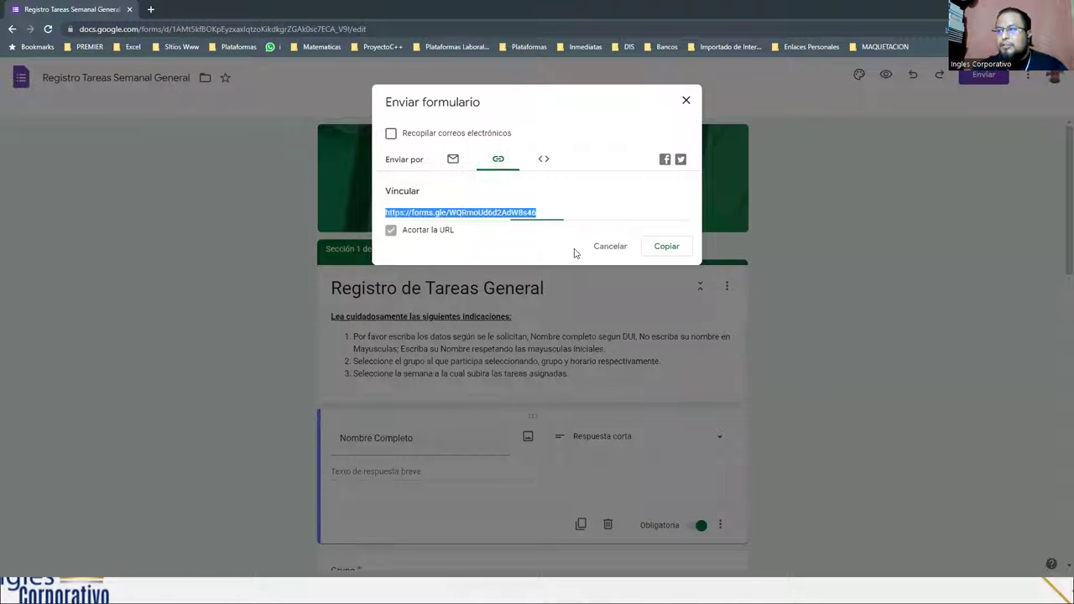
{"action": "left_click", "coordinate": [662, 250]}
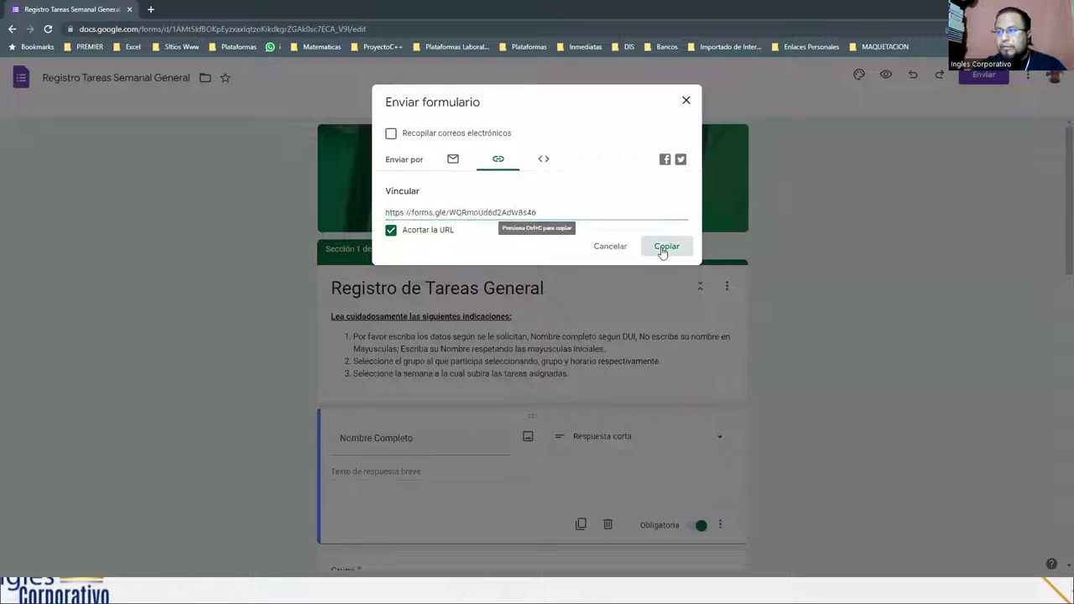
{"action": "left_click", "coordinate": [686, 102]}
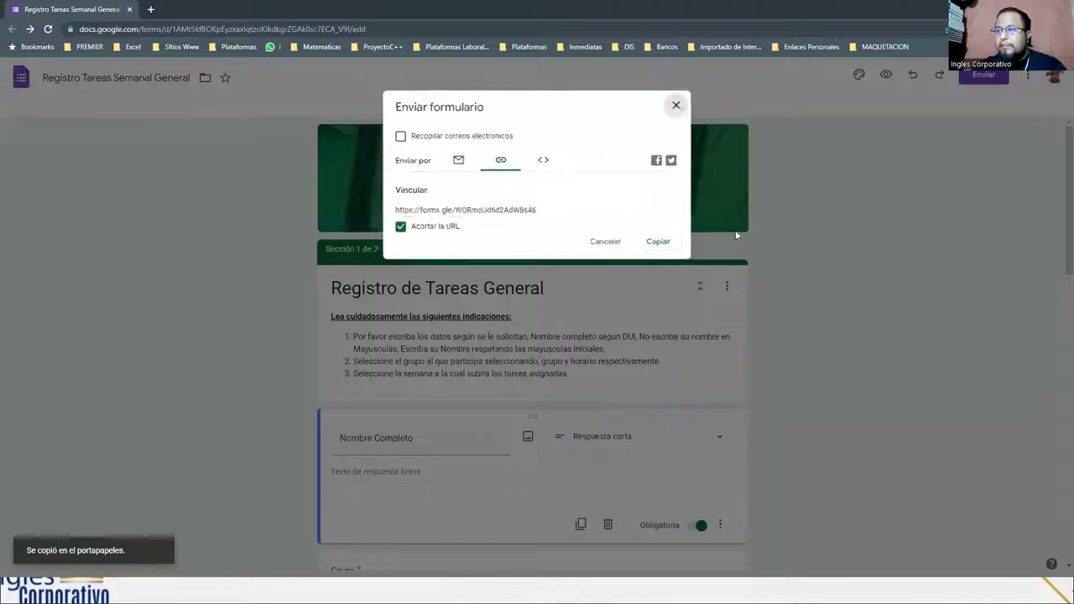
Step: Review the form's Nombre Completo, Grupo and Semana de tareas questions and the four file upload fields in section 2
{"action": "scroll", "coordinate": [398, 293], "scroll_direction": "down", "scroll_amount": 3}
{"action": "triple_click", "coordinate": [373, 216]}
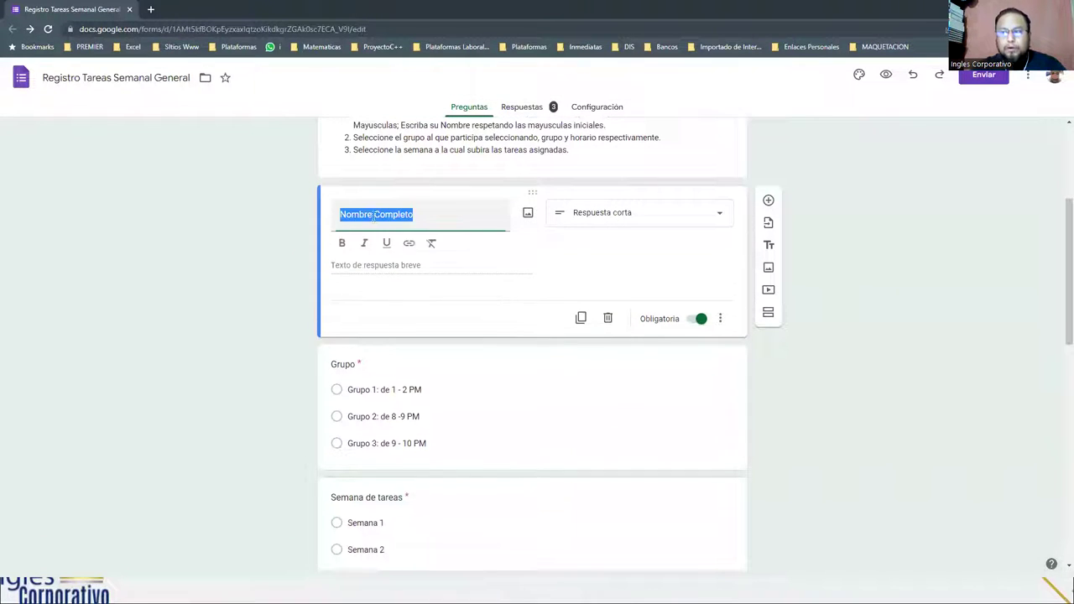
{"action": "scroll", "coordinate": [365, 410], "scroll_direction": "down", "scroll_amount": 1}
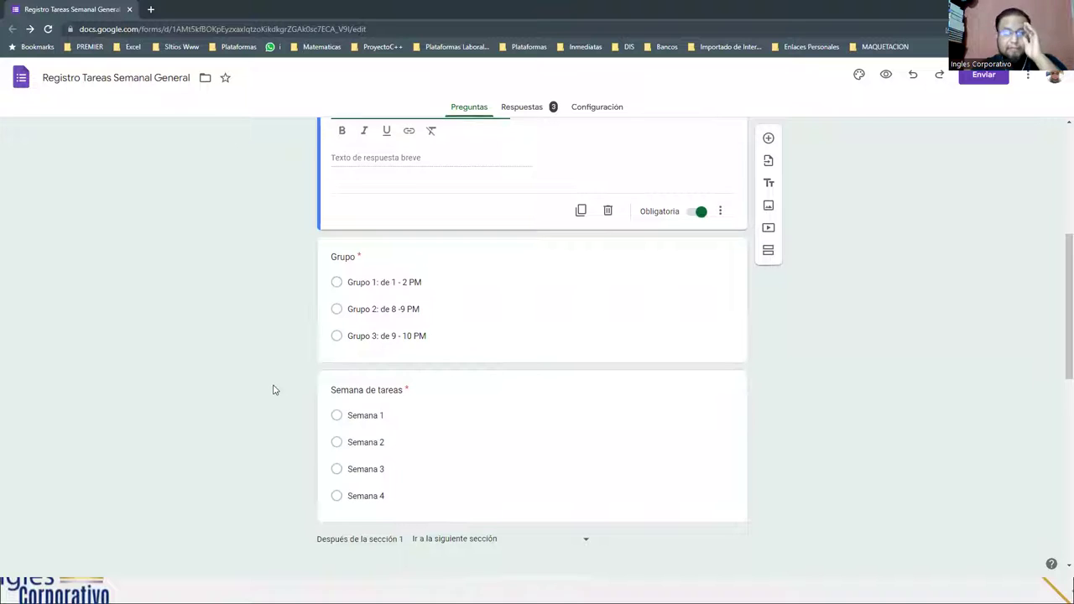
{"action": "scroll", "coordinate": [270, 384], "scroll_direction": "down", "scroll_amount": 6}
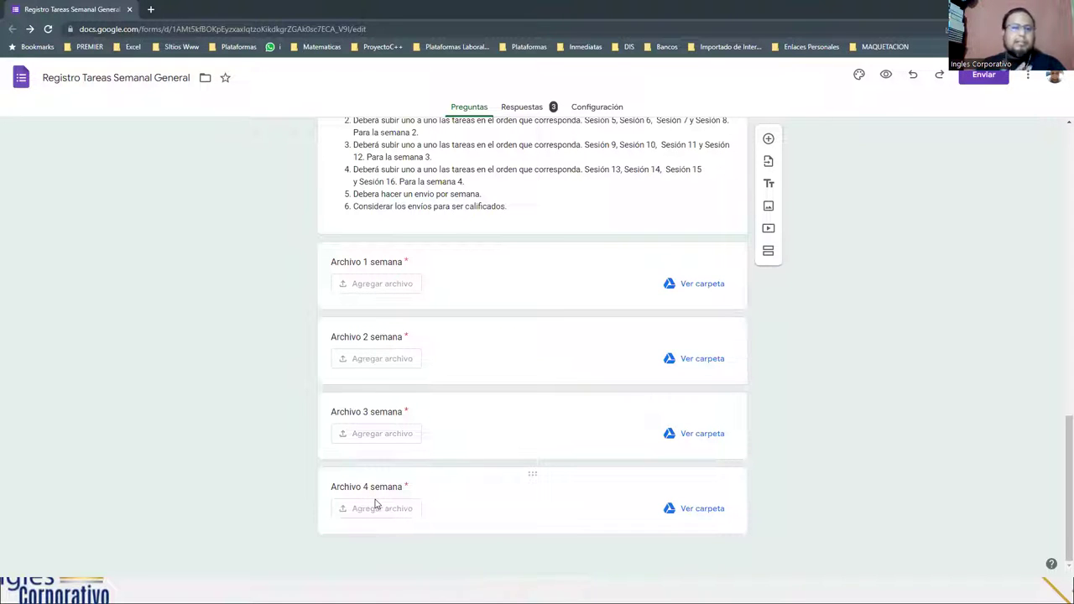
{"action": "key", "text": "ctrl+z"}
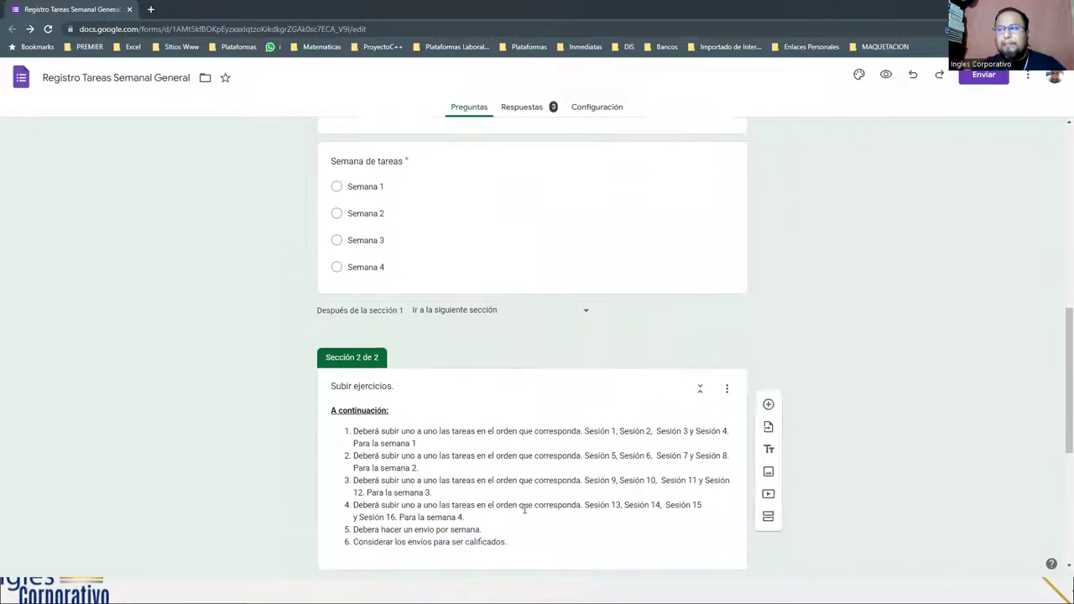
{"action": "scroll", "coordinate": [523, 513], "scroll_direction": "up", "scroll_amount": 3}
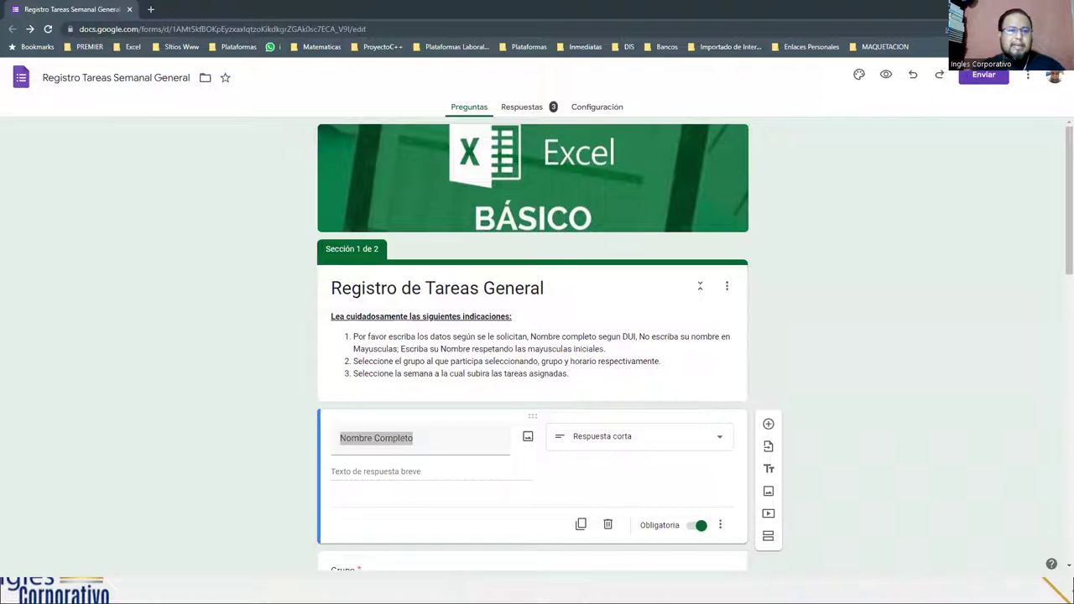
Step: Close the form's browser tab and switch to the presentation slide show, advancing to the DUDAS o INQUIETUDES slide
{"action": "left_click", "coordinate": [131, 10]}
{"action": "key", "text": "alt+Tab"}
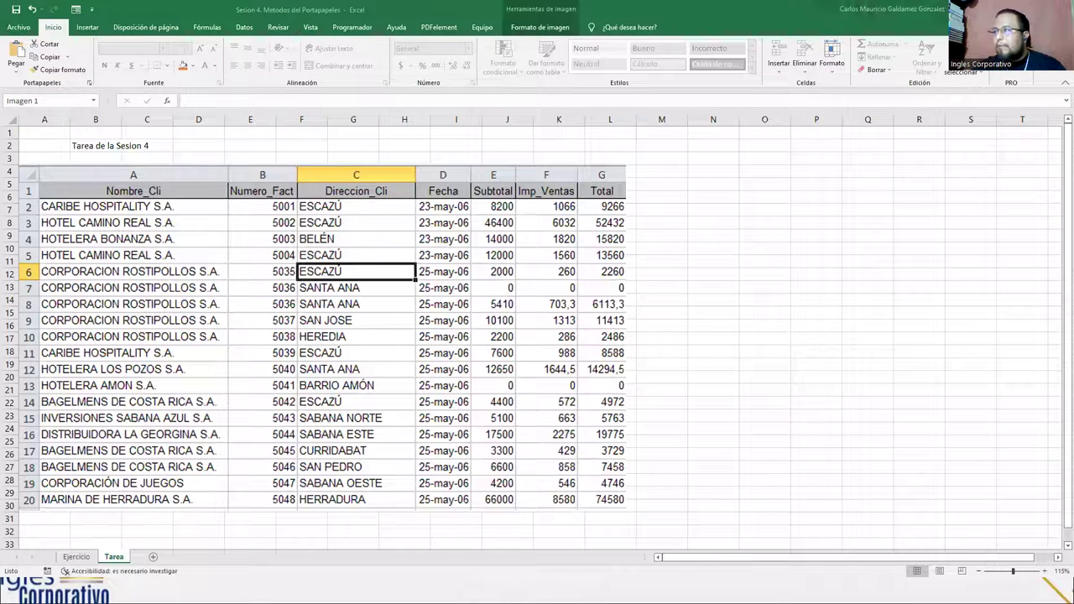
{"action": "left_click", "coordinate": [492, 319]}
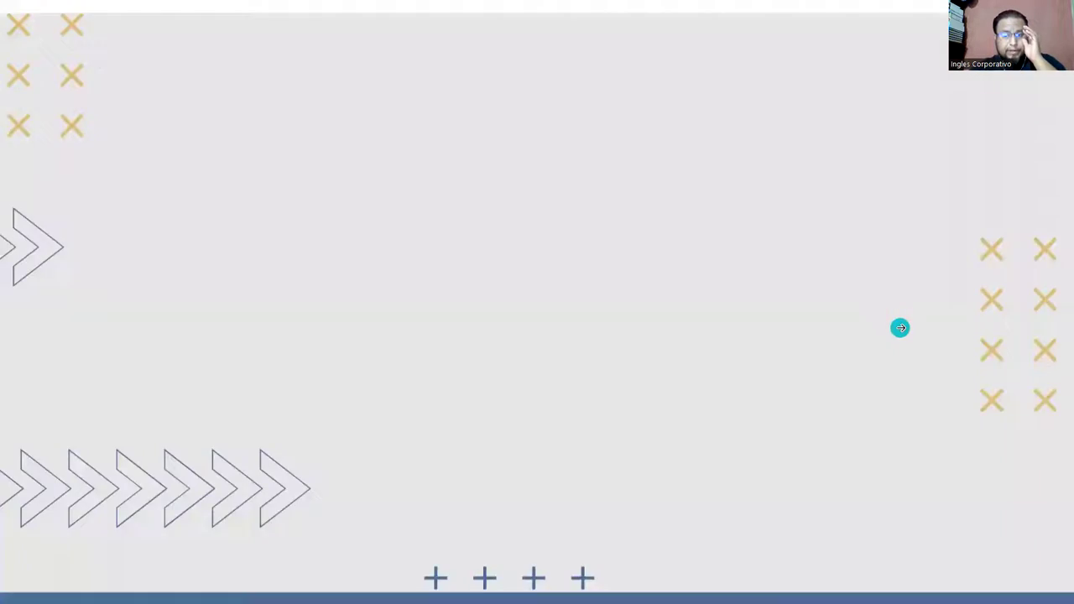
{"action": "left_click", "coordinate": [899, 327]}
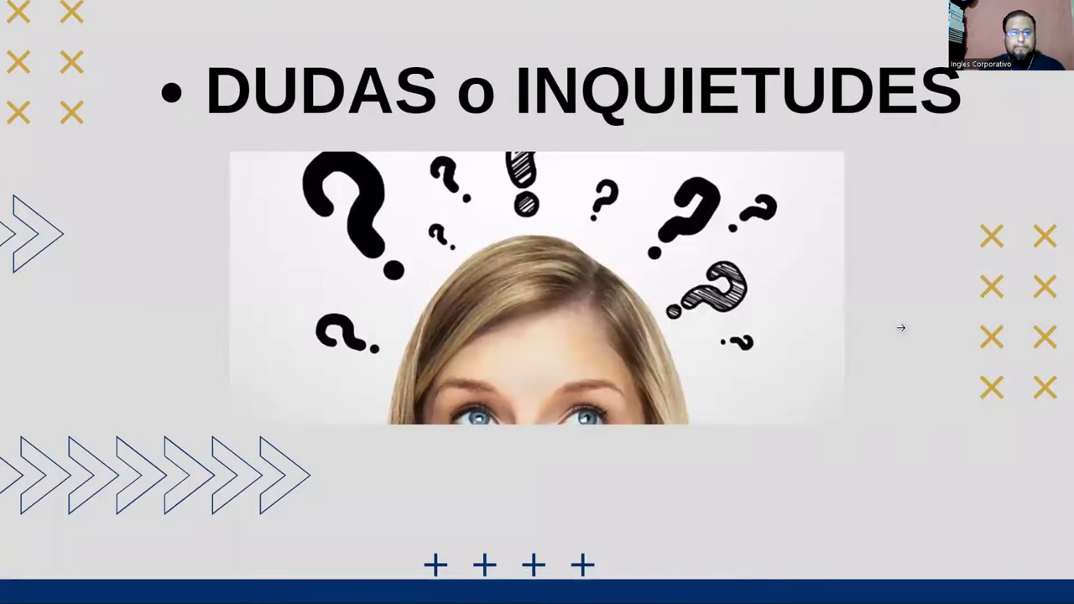